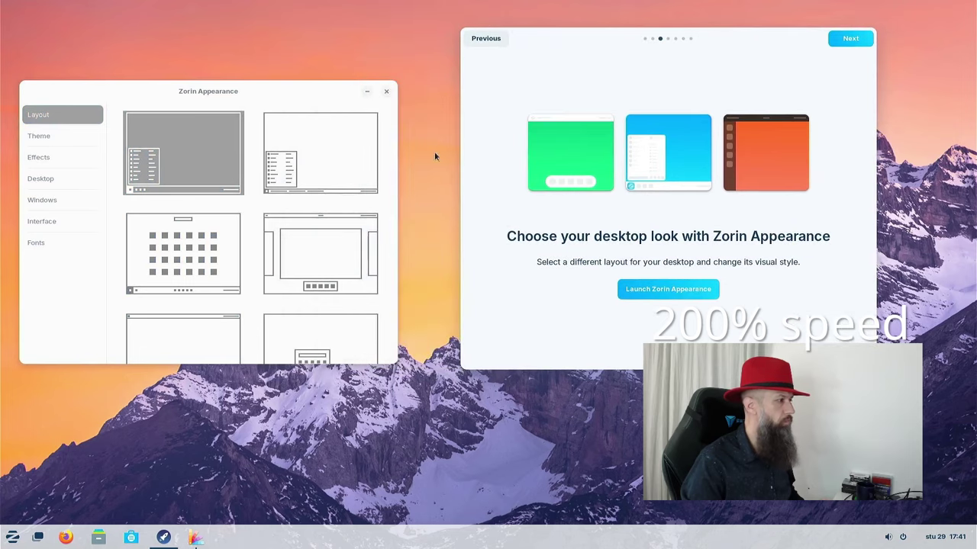
Open the Home folder in the file manager, shrink its window, and place it over the tour window.
{"action": "left_click", "coordinate": [98, 537]}
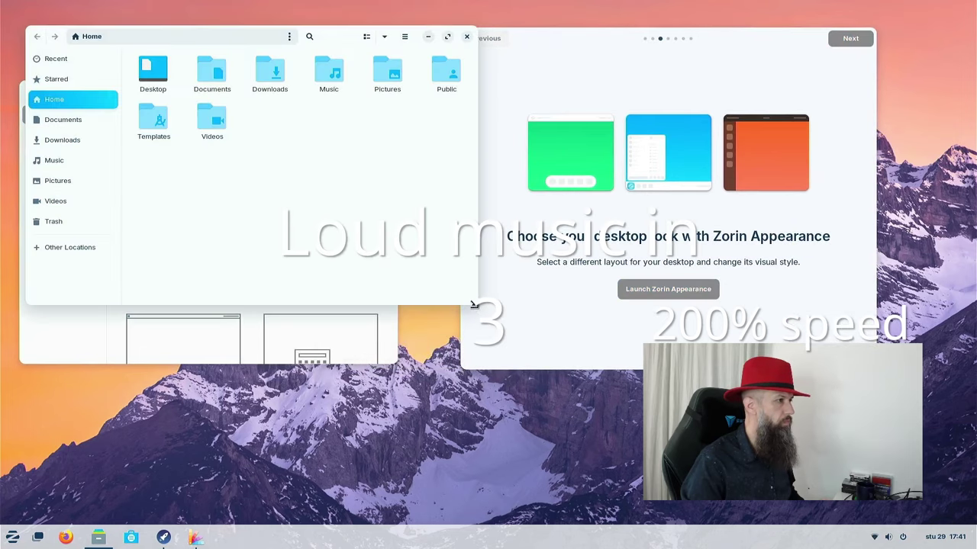
{"action": "left_click_drag", "start_coordinate": [476, 305], "coordinate": [371, 229]}
{"action": "left_click_drag", "start_coordinate": [229, 33], "coordinate": [258, 69]}
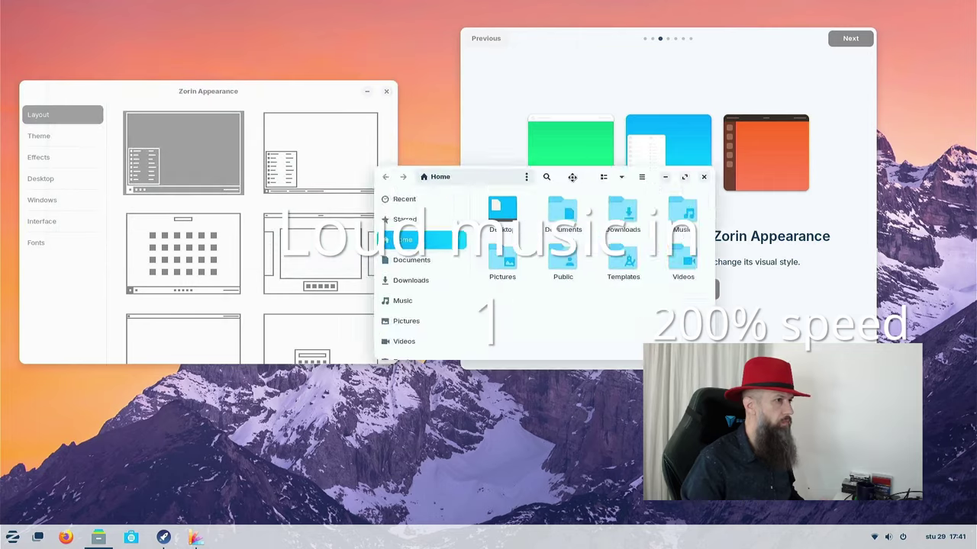
{"action": "left_click_drag", "start_coordinate": [569, 173], "coordinate": [801, 95]}
Try the desktop layout with labelled window buttons in the taskbar, and check its application menu.
{"action": "left_click", "coordinate": [235, 156]}
{"action": "left_click", "coordinate": [339, 147]}
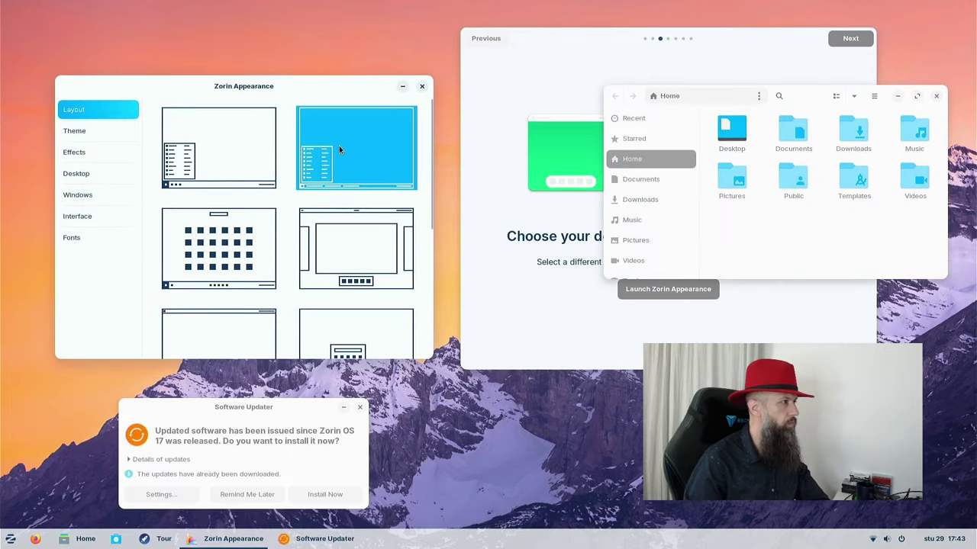
{"action": "left_click", "coordinate": [11, 535]}
{"action": "left_click", "coordinate": [11, 536]}
Try the bottom-panel layout with the full-screen application grid, and check the grid before returning to the desktop.
{"action": "left_click", "coordinate": [227, 250]}
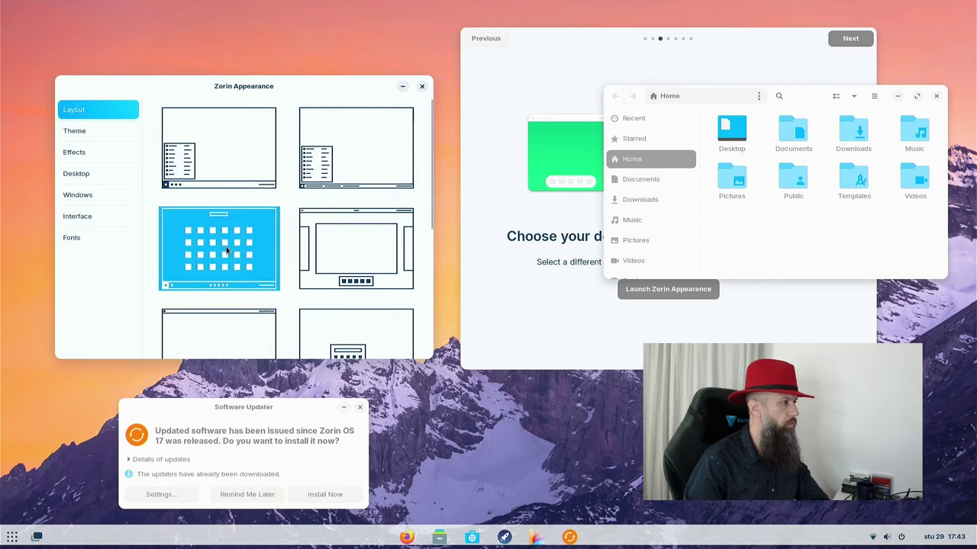
{"action": "left_click", "coordinate": [12, 537]}
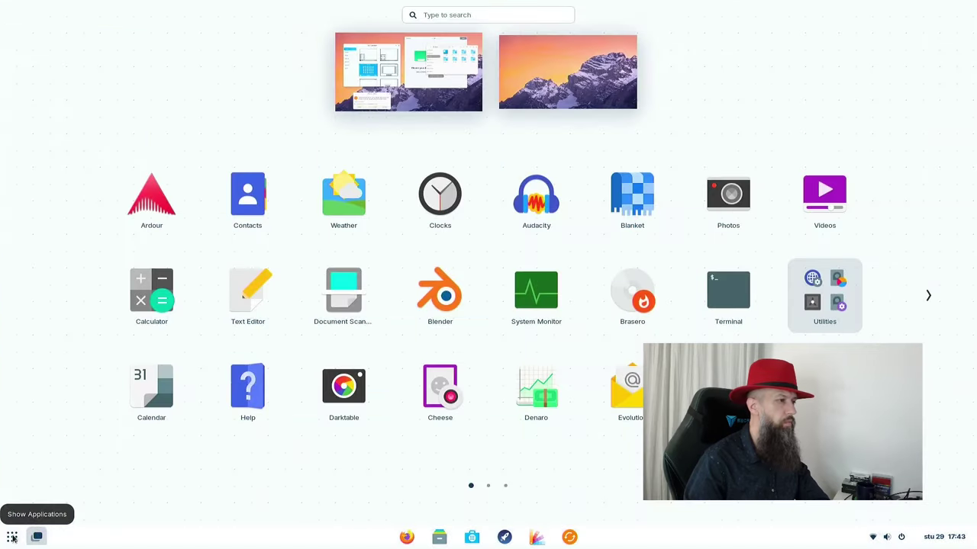
{"action": "left_click", "coordinate": [12, 537]}
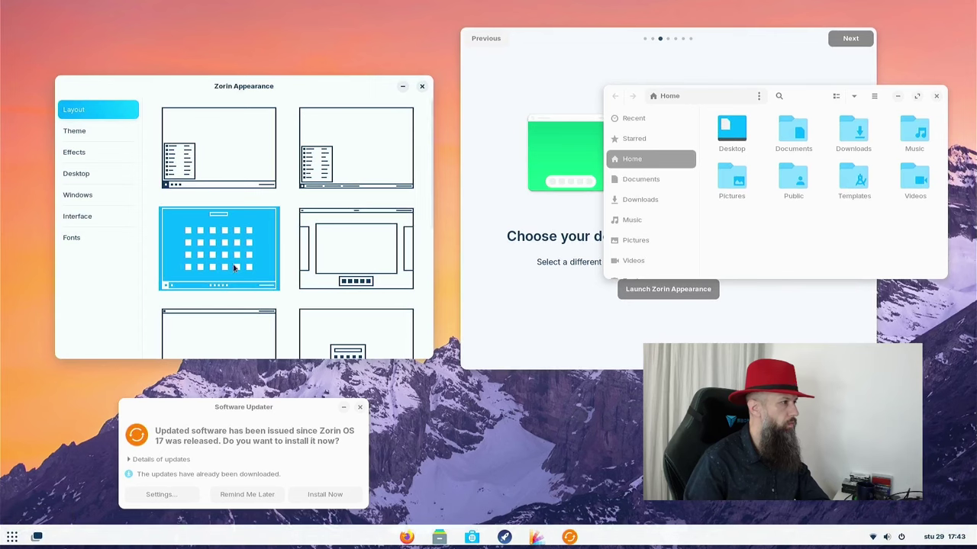
Try the layout with a top bar and a dock shown only in the overview, and check its activities overview.
{"action": "left_click", "coordinate": [347, 226]}
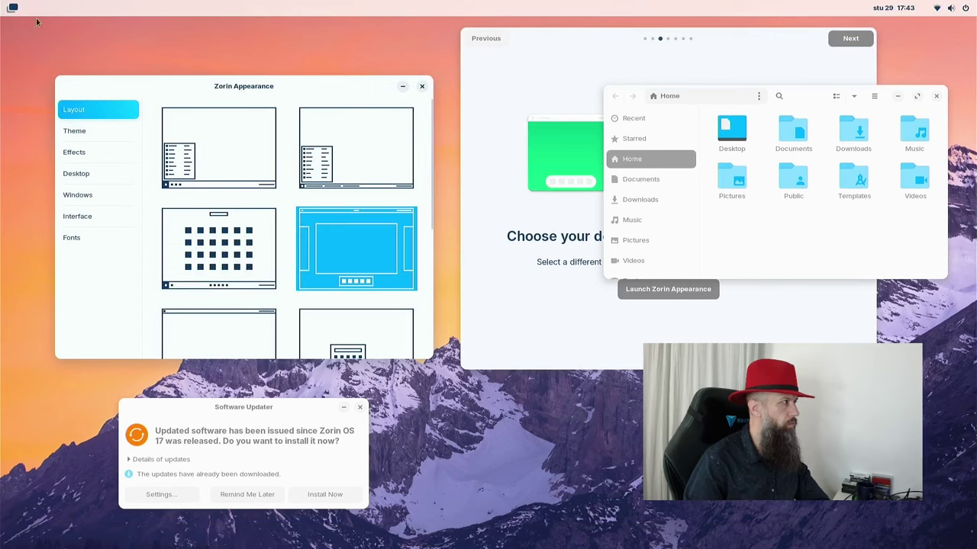
{"action": "left_click", "coordinate": [12, 9]}
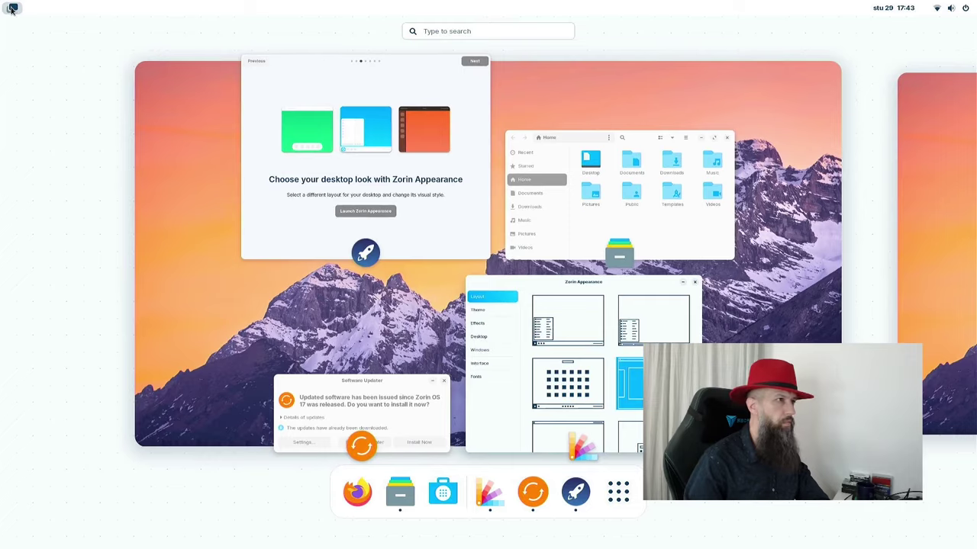
{"action": "left_click", "coordinate": [12, 9]}
Try the layout with a top bar and an always-visible bottom dock, and check its application grid.
{"action": "scroll", "coordinate": [295, 256], "scroll_direction": "down", "scroll_amount": 2}
{"action": "scroll", "coordinate": [294, 256], "scroll_direction": "down", "scroll_amount": 1}
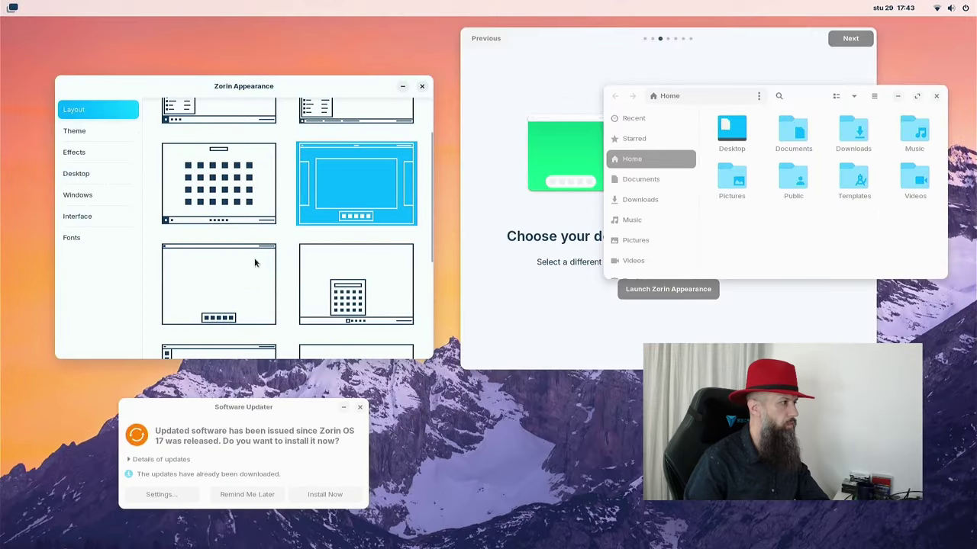
{"action": "left_click", "coordinate": [233, 281]}
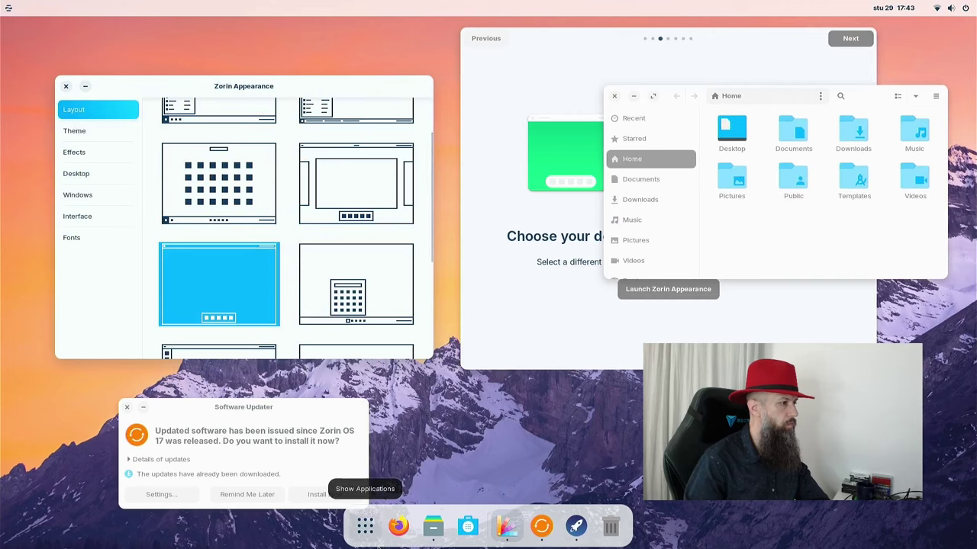
{"action": "left_click", "coordinate": [369, 534]}
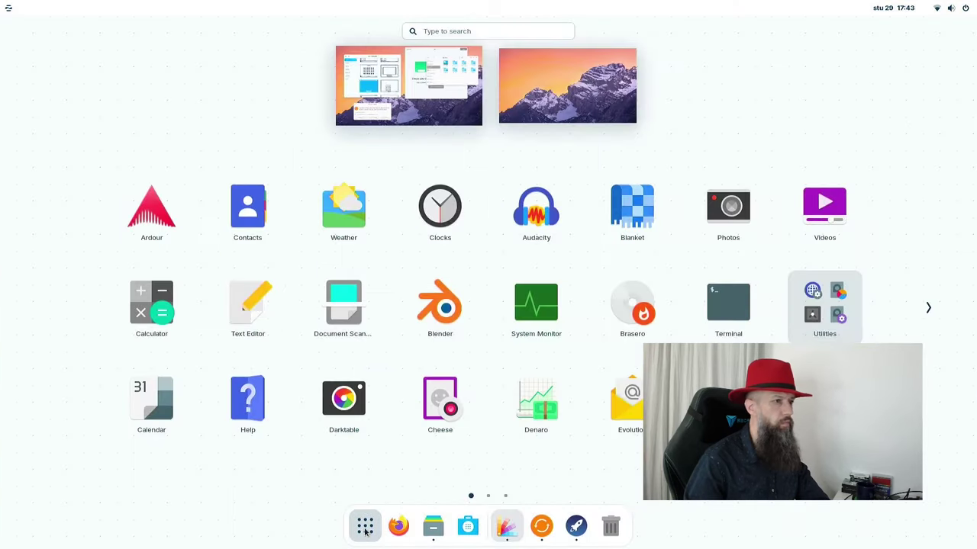
{"action": "left_click", "coordinate": [366, 532]}
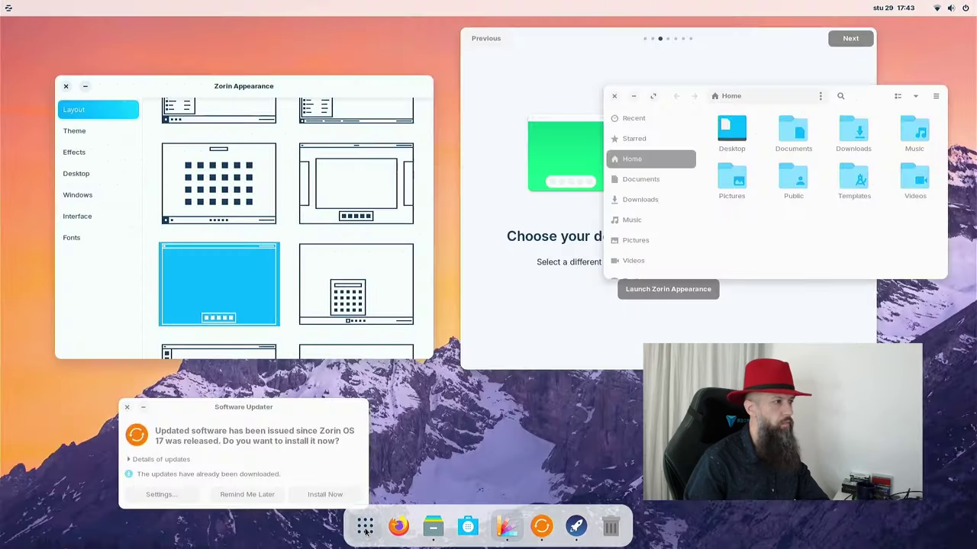
Try the layout with centred taskbar icons and a centred grid menu, and browse all applications in its menu.
{"action": "left_click", "coordinate": [343, 283]}
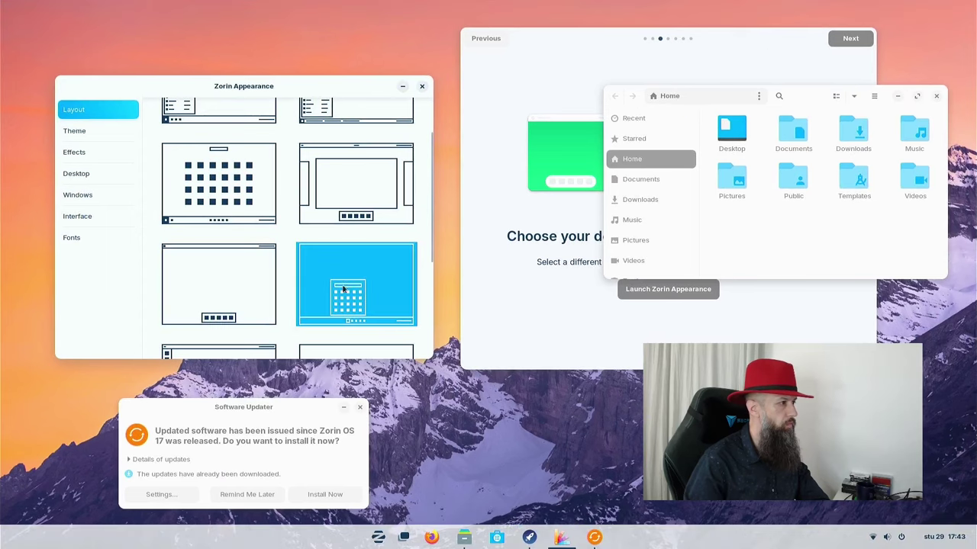
{"action": "left_click", "coordinate": [377, 537]}
{"action": "scroll", "coordinate": [375, 394], "scroll_direction": "down", "scroll_amount": 10}
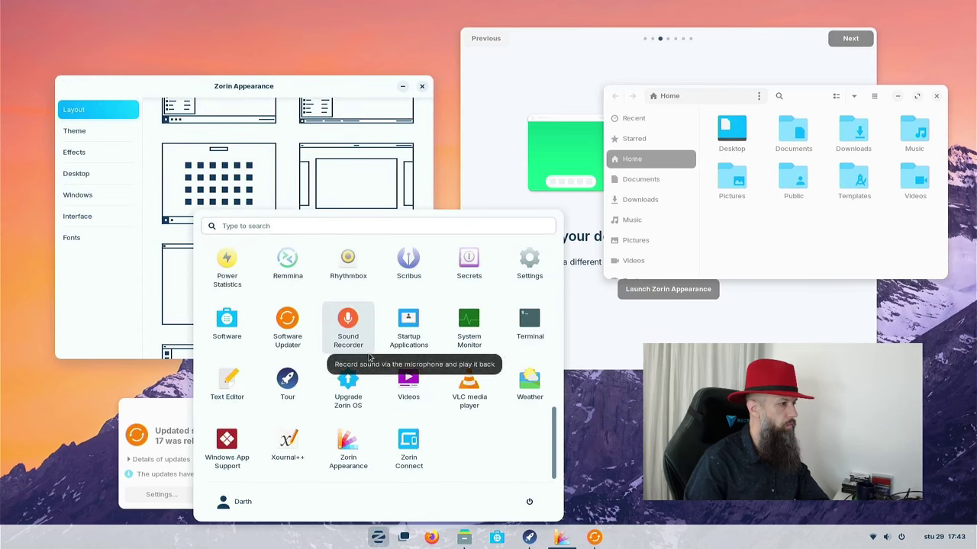
{"action": "left_click", "coordinate": [534, 388]}
Try the layout with a top bar and a vertical side dock, and check its application grid.
{"action": "scroll", "coordinate": [308, 235], "scroll_direction": "down", "scroll_amount": 3}
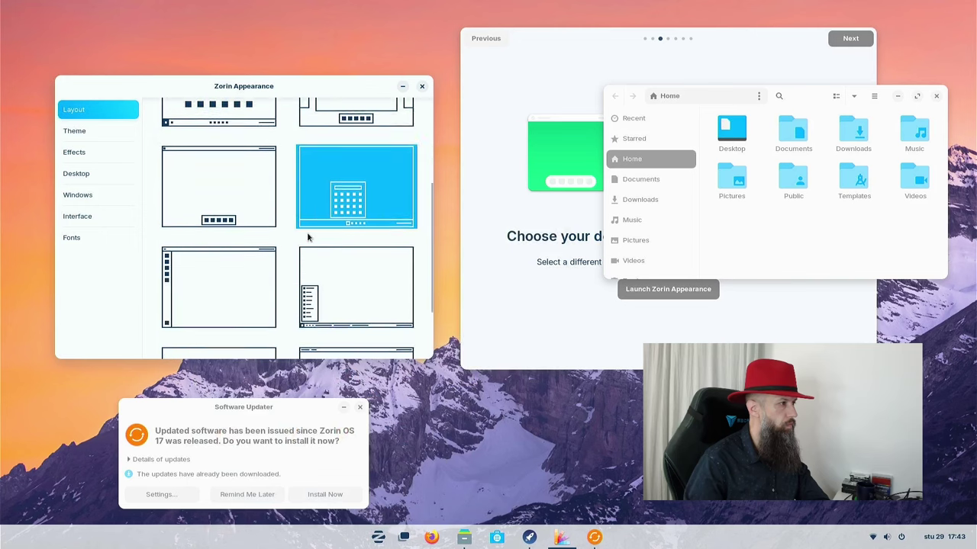
{"action": "left_click", "coordinate": [258, 236]}
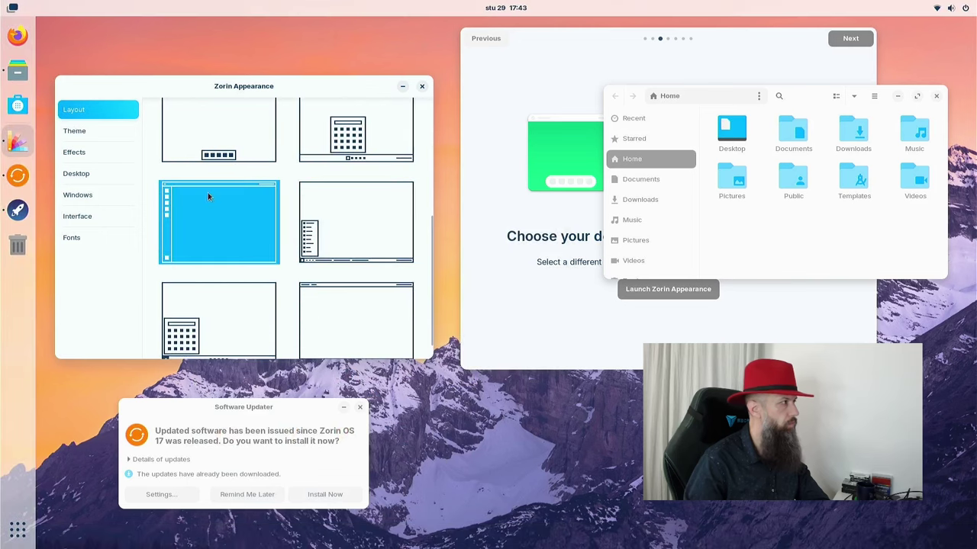
{"action": "left_click", "coordinate": [21, 529]}
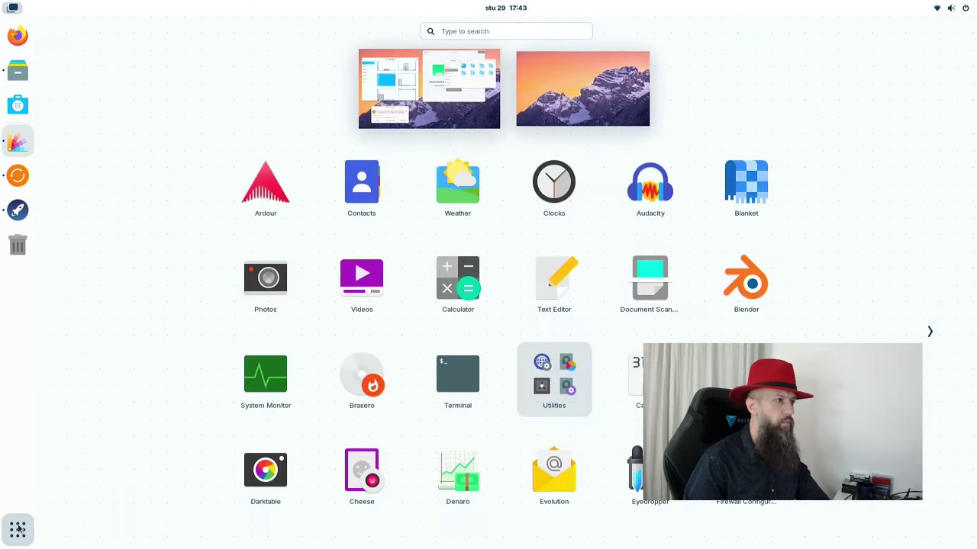
{"action": "left_click", "coordinate": [19, 529]}
Try the labelled-taskbar layout with the compact category menu, and check the menu's Internet category.
{"action": "left_click", "coordinate": [351, 222]}
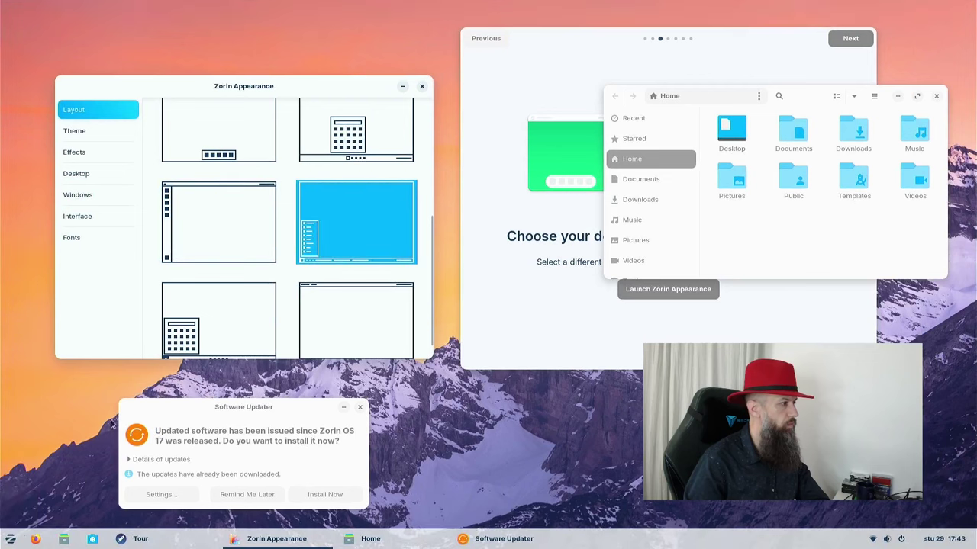
{"action": "left_click", "coordinate": [19, 539]}
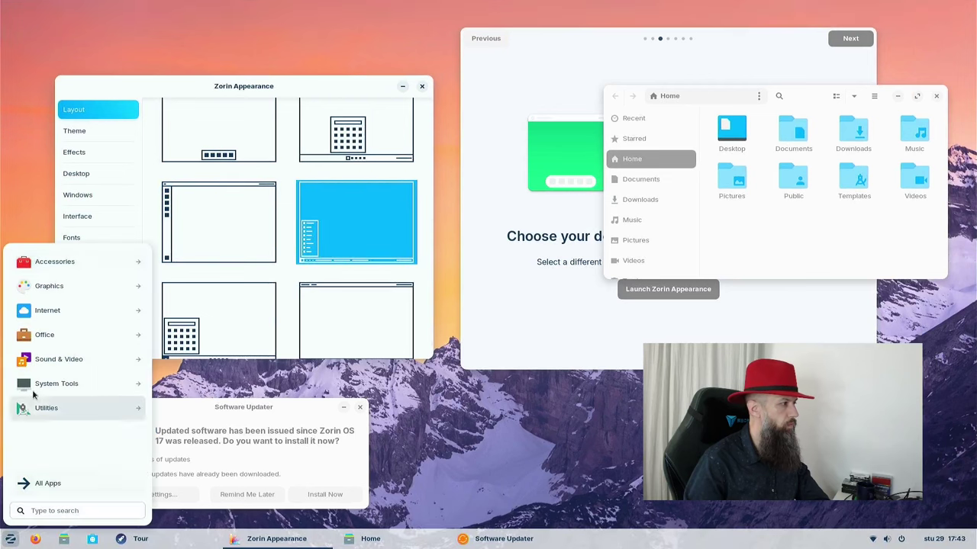
{"action": "left_click", "coordinate": [52, 319]}
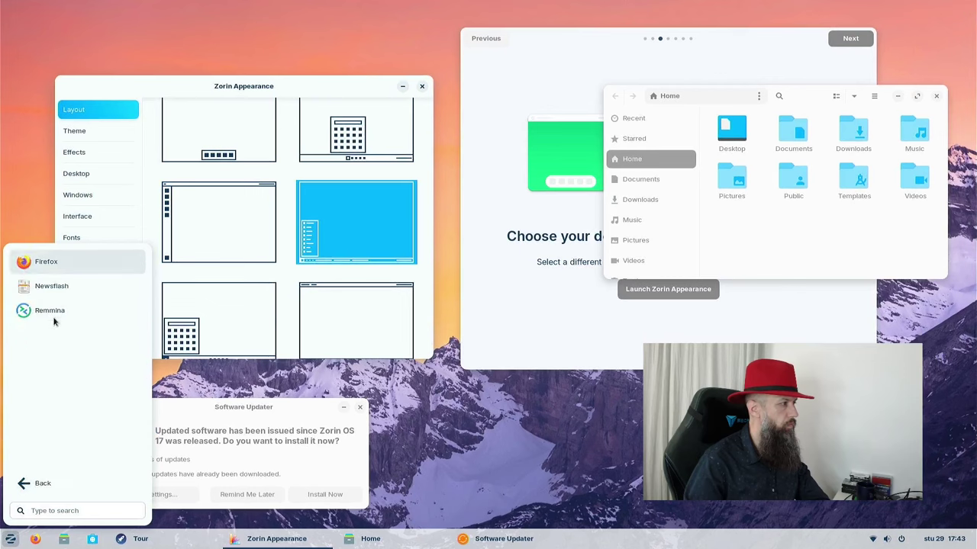
{"action": "left_click", "coordinate": [264, 307]}
Try the centred-taskbar layout with a corner grid menu, browsing its applications, and the layout with both top and bottom panels.
{"action": "left_click", "coordinate": [234, 310]}
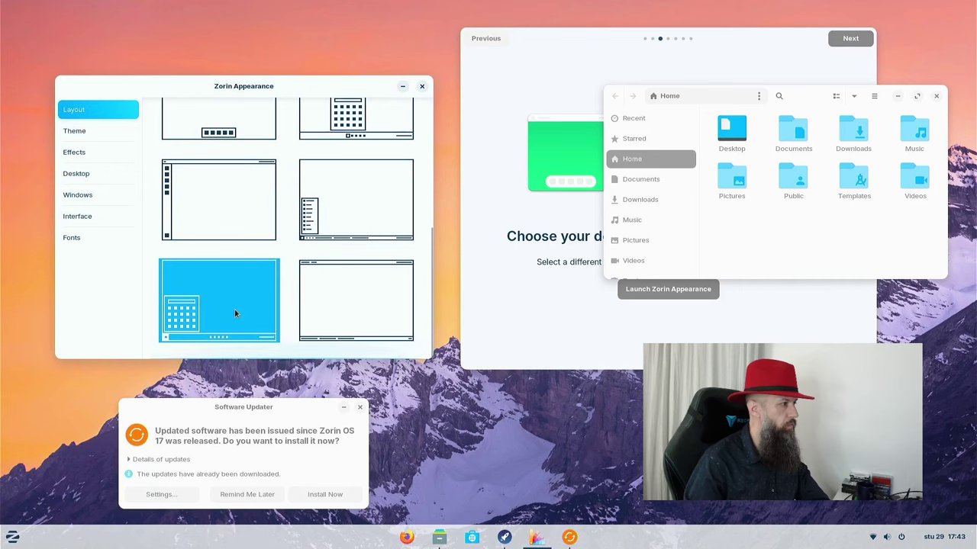
{"action": "left_click", "coordinate": [6, 540]}
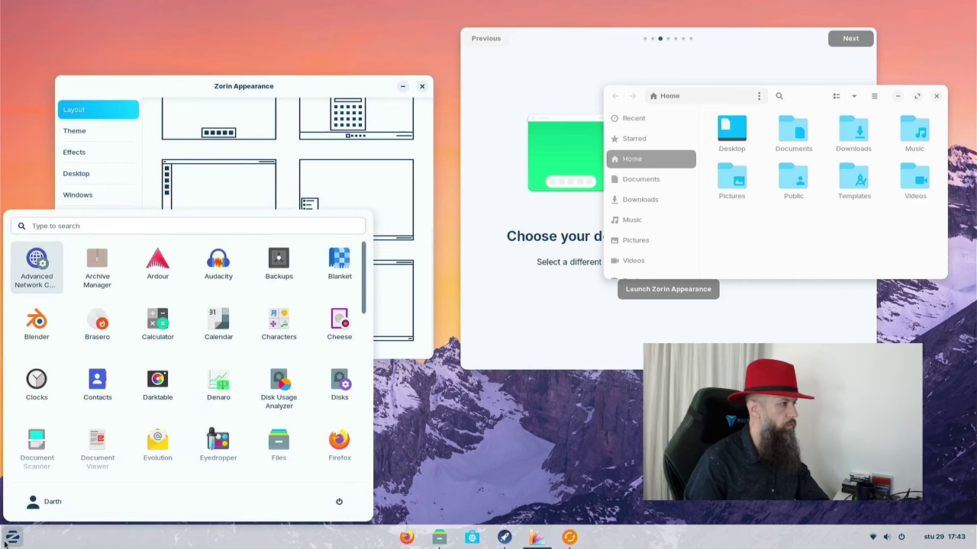
{"action": "scroll", "coordinate": [134, 416], "scroll_direction": "down", "scroll_amount": 5}
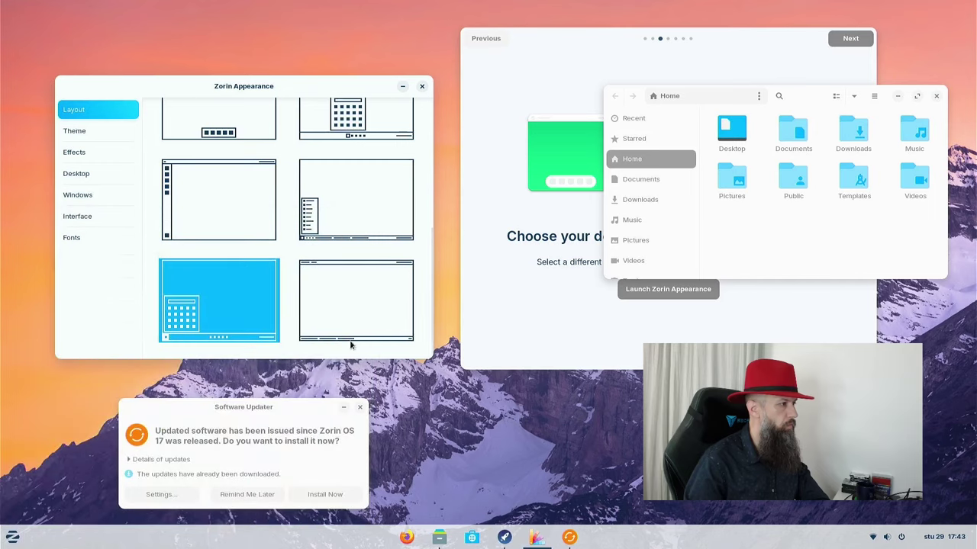
{"action": "left_click", "coordinate": [338, 314]}
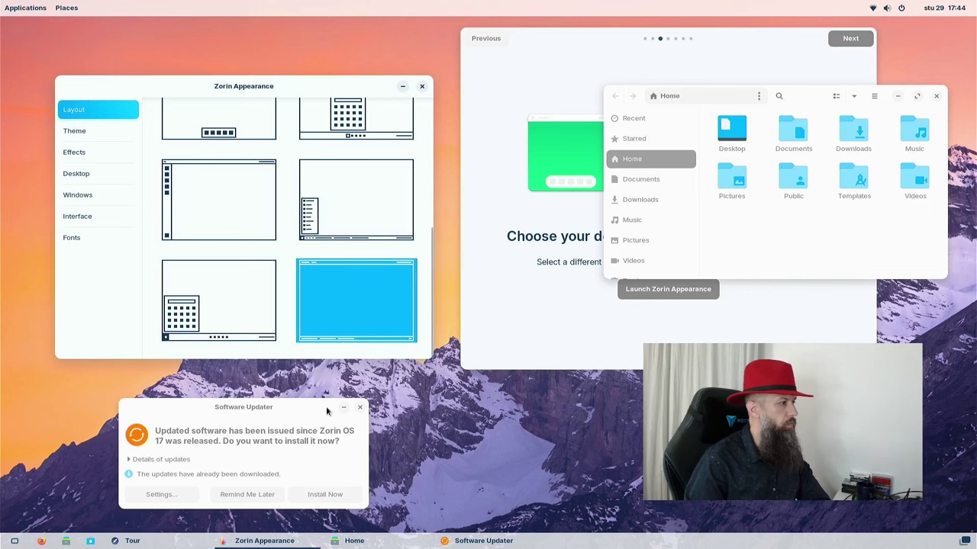
Apply the first layout, with a bottom taskbar and corner application menu, and check that menu.
{"action": "scroll", "coordinate": [312, 226], "scroll_direction": "up", "scroll_amount": 1}
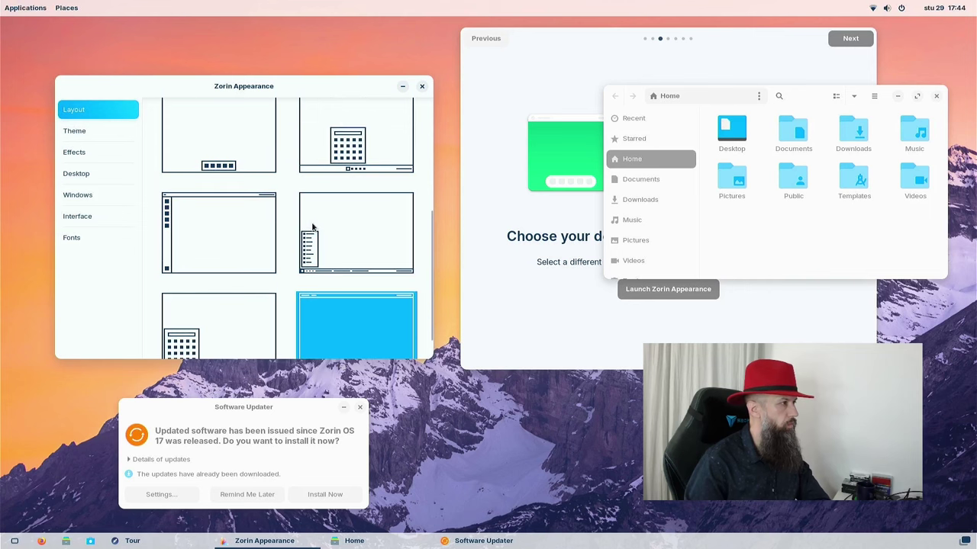
{"action": "scroll", "coordinate": [312, 226], "scroll_direction": "up", "scroll_amount": 5}
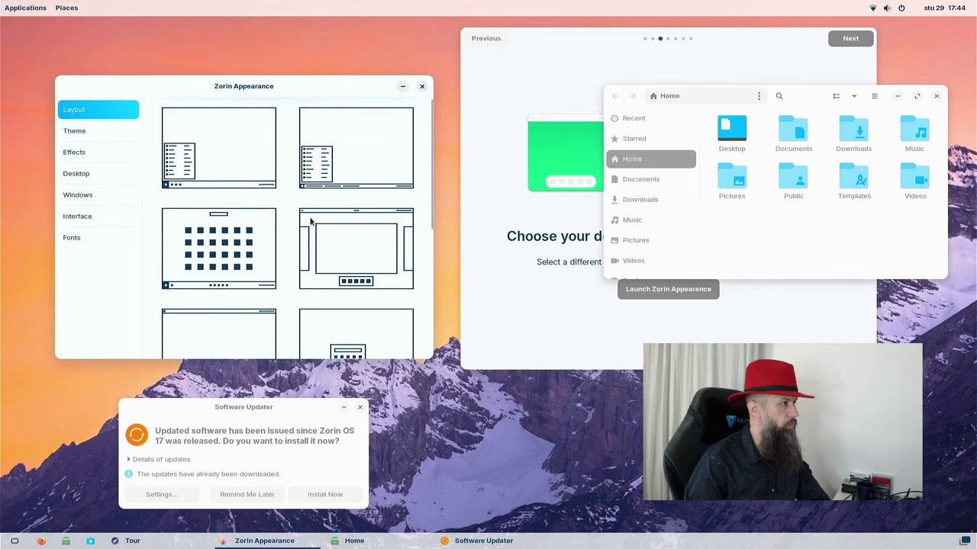
{"action": "left_click", "coordinate": [238, 155]}
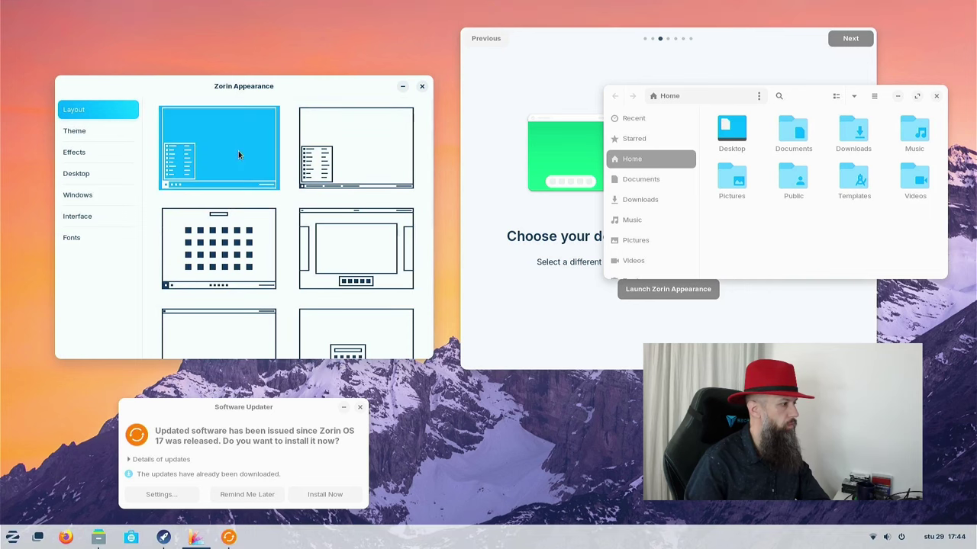
{"action": "left_click", "coordinate": [6, 542]}
{"action": "left_click", "coordinate": [6, 541]}
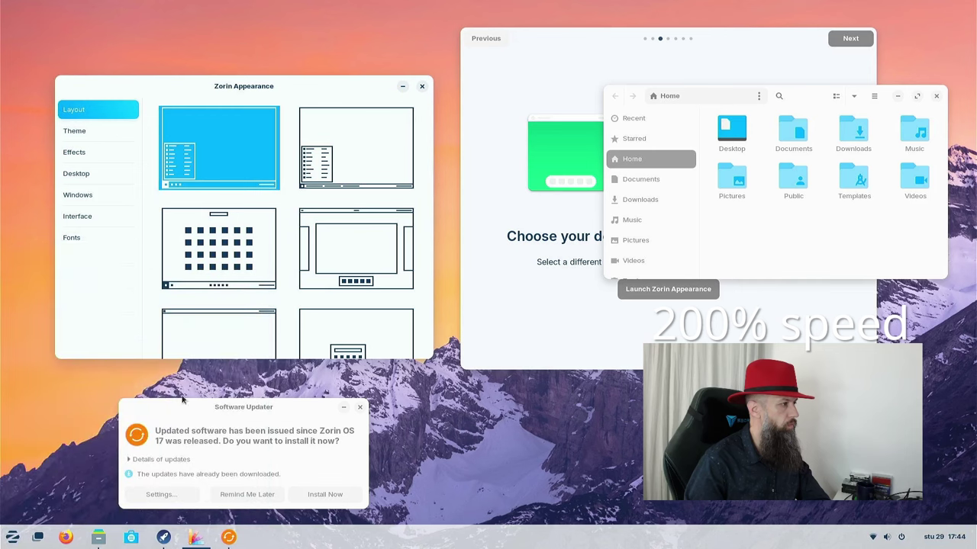
Review the details of the available software updates and install them, moving the updater away from the appearance settings.
{"action": "left_click_drag", "start_coordinate": [244, 409], "coordinate": [401, 194]}
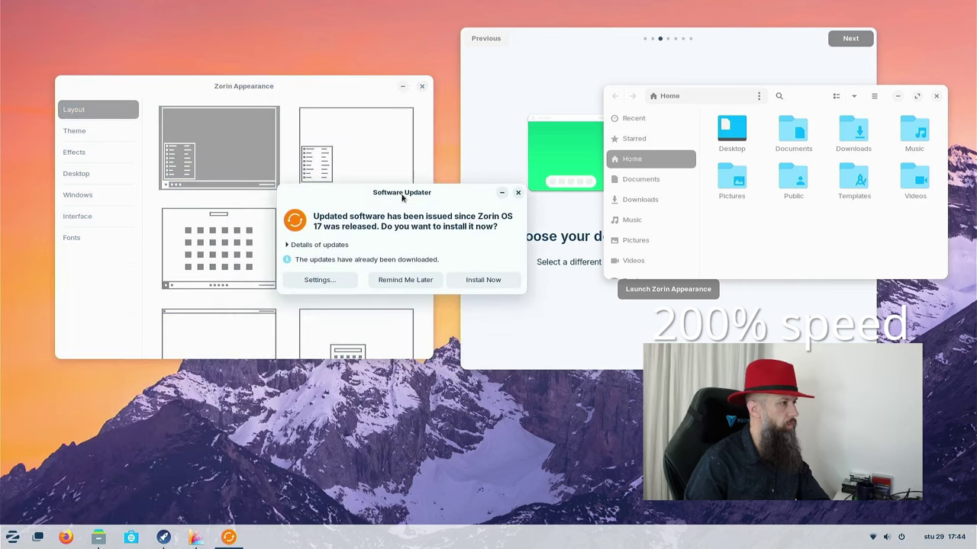
{"action": "left_click", "coordinate": [312, 245]}
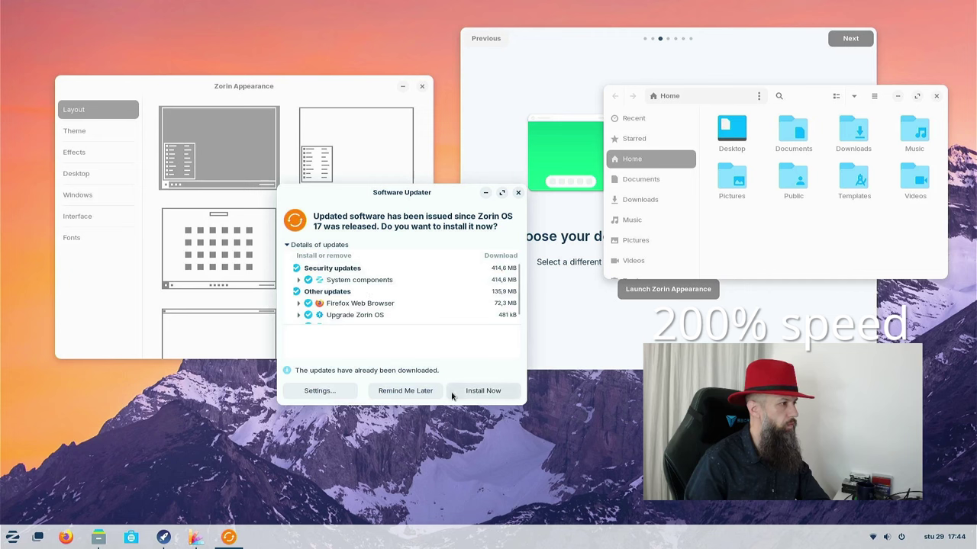
{"action": "left_click", "coordinate": [476, 392]}
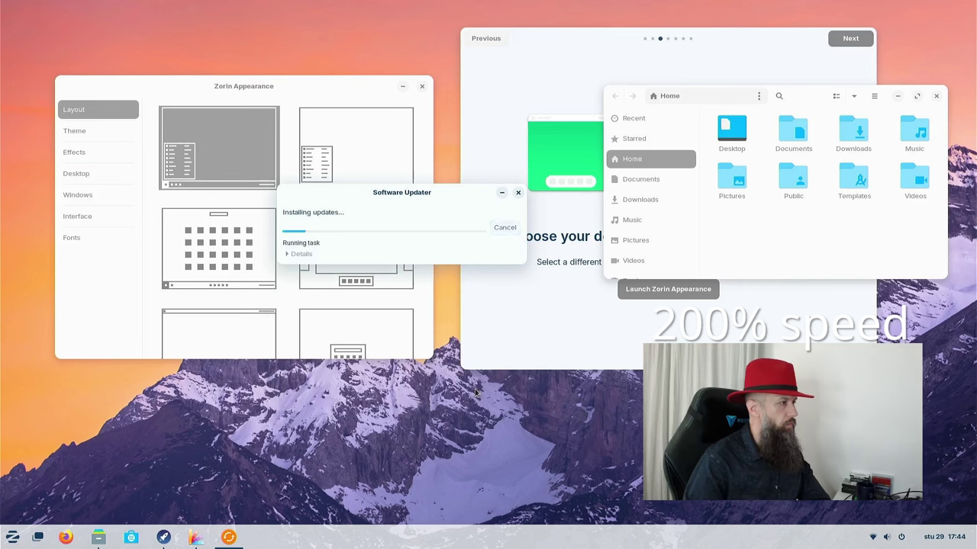
{"action": "left_click_drag", "start_coordinate": [430, 195], "coordinate": [259, 423]}
Set the Zorin theme to the red accent color with the dark background.
{"action": "left_click", "coordinate": [75, 132]}
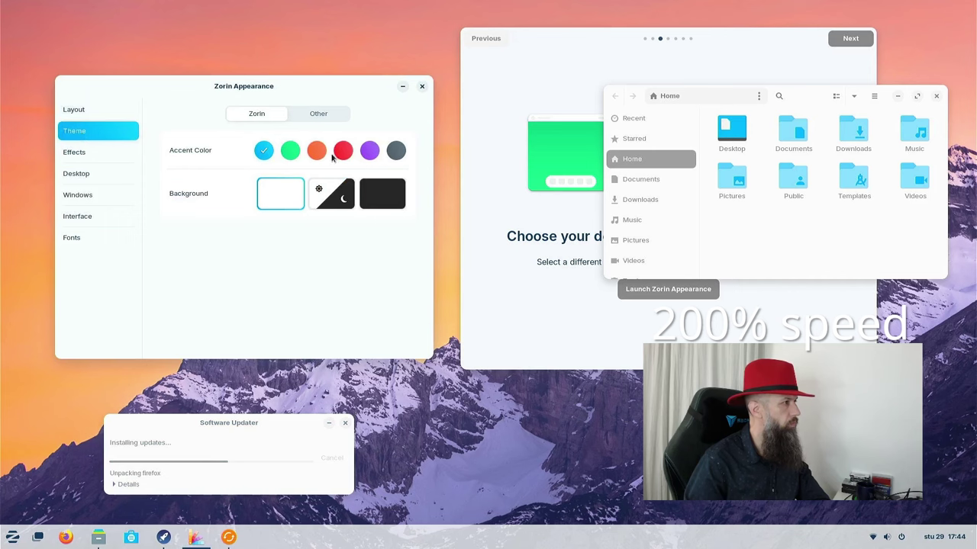
{"action": "left_click", "coordinate": [344, 151]}
{"action": "left_click", "coordinate": [392, 201]}
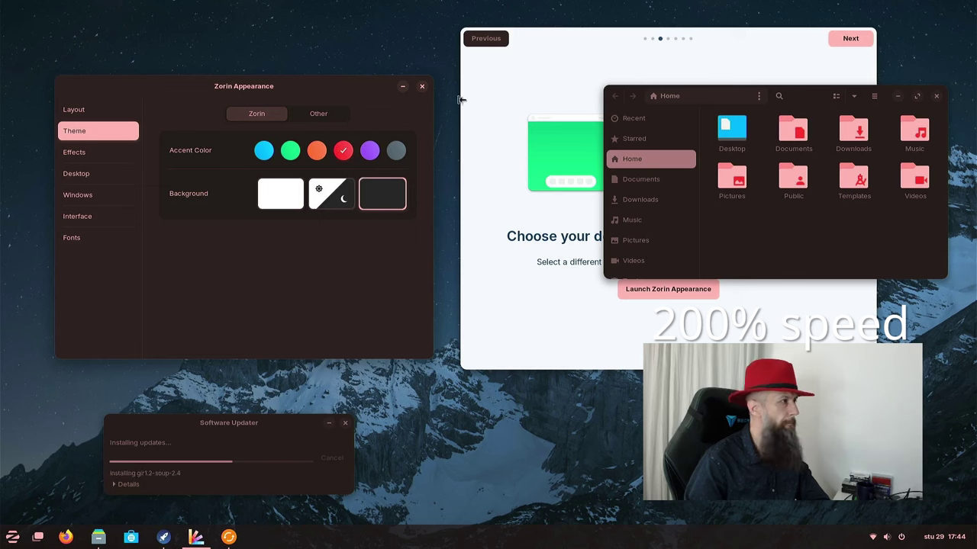
Enable the Spatial Window Switcher effect and compare cycling through the open windows without it and with it.
{"action": "left_click", "coordinate": [93, 157]}
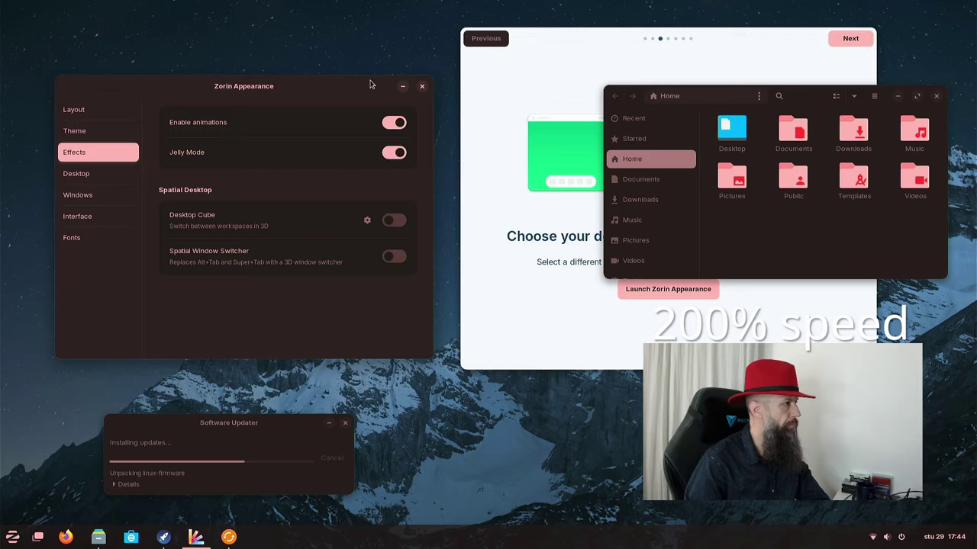
{"action": "left_click_drag", "start_coordinate": [370, 84], "coordinate": [336, 69]}
{"action": "key", "text": "alt+Tab"}
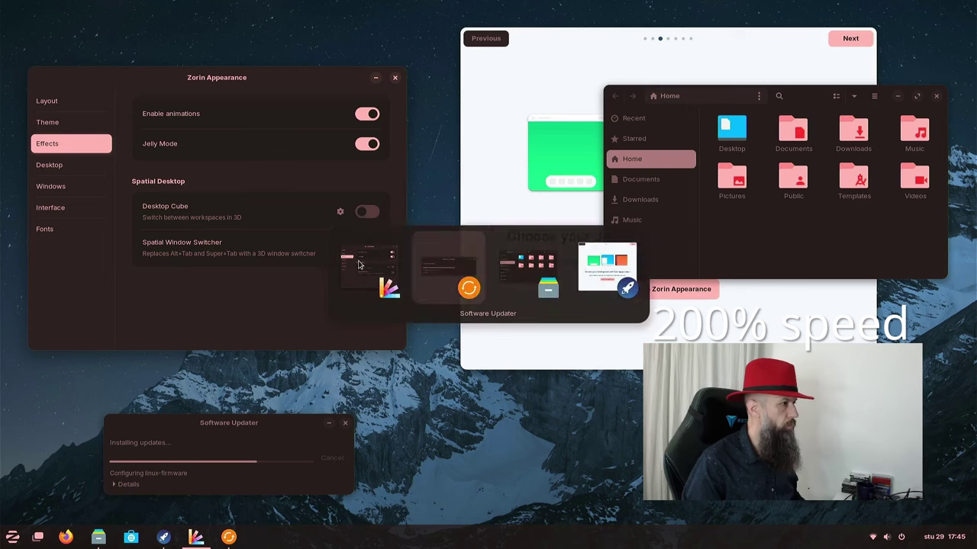
{"action": "key", "text": "alt+Tab"}
{"action": "key", "text": "alt+Tab"}
{"action": "key", "text": "alt+Tab"}
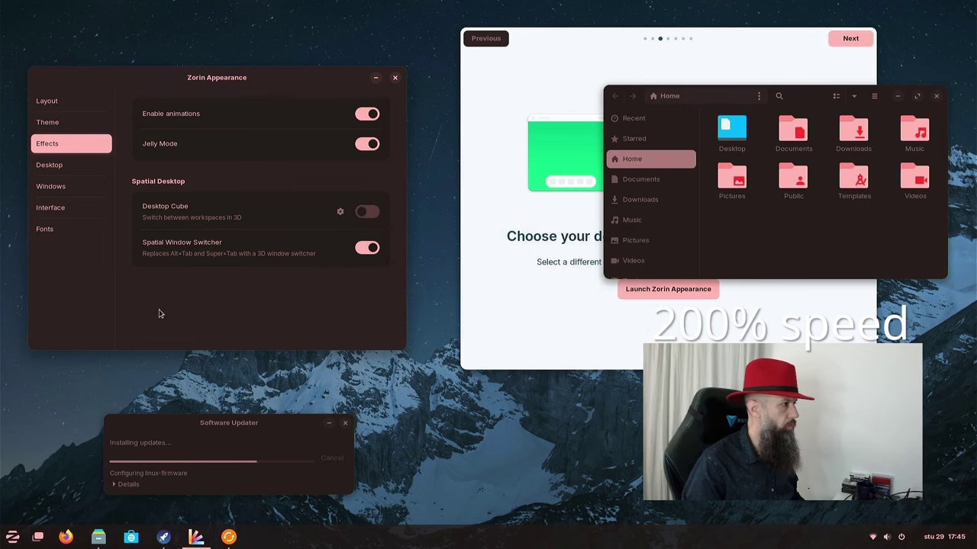
{"action": "key", "text": "alt+Tab"}
{"action": "key", "text": "alt+Tab"}
{"action": "key", "text": "alt+Tab"}
{"action": "key", "text": "alt+Tab"}
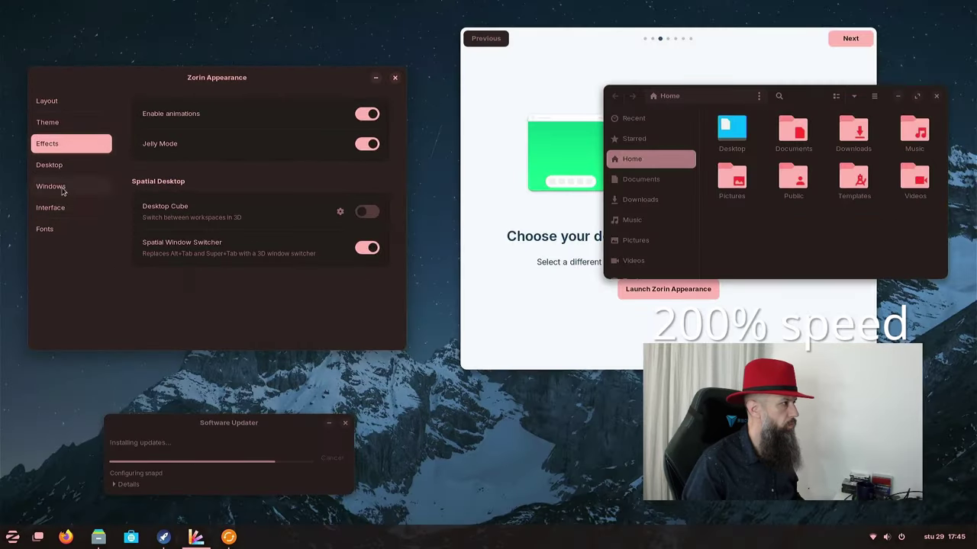
Turn on the Mounted Volumes desktop icons and try the Trash icon option on and off.
{"action": "left_click", "coordinate": [59, 169]}
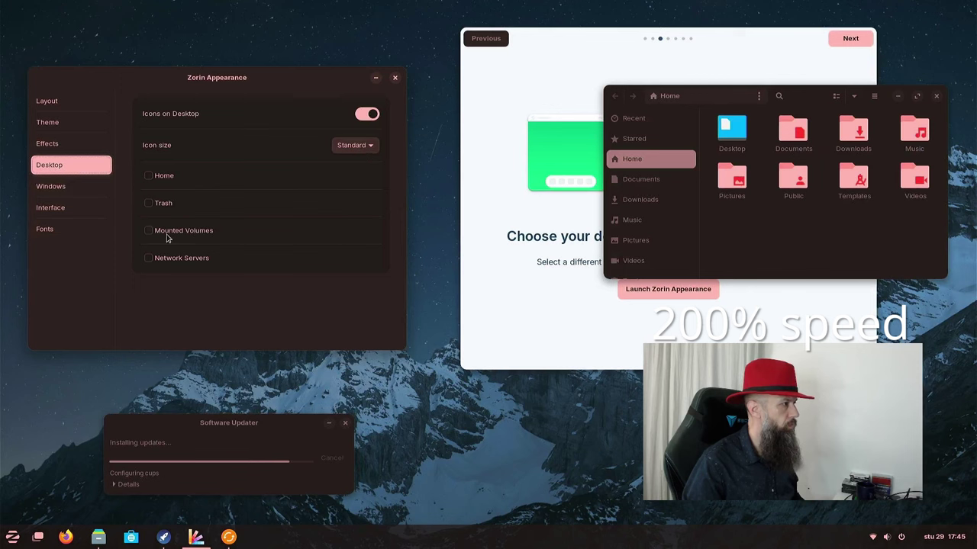
{"action": "left_click", "coordinate": [162, 205]}
{"action": "left_click", "coordinate": [162, 206]}
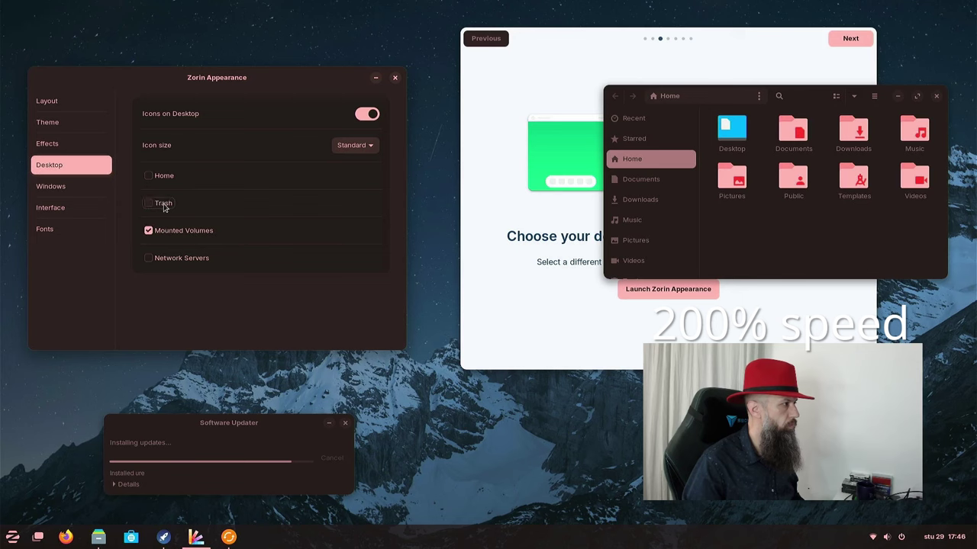
Review the choices for New Window Placement and Window Action Key in the window settings.
{"action": "left_click", "coordinate": [74, 187]}
{"action": "left_click", "coordinate": [365, 131]}
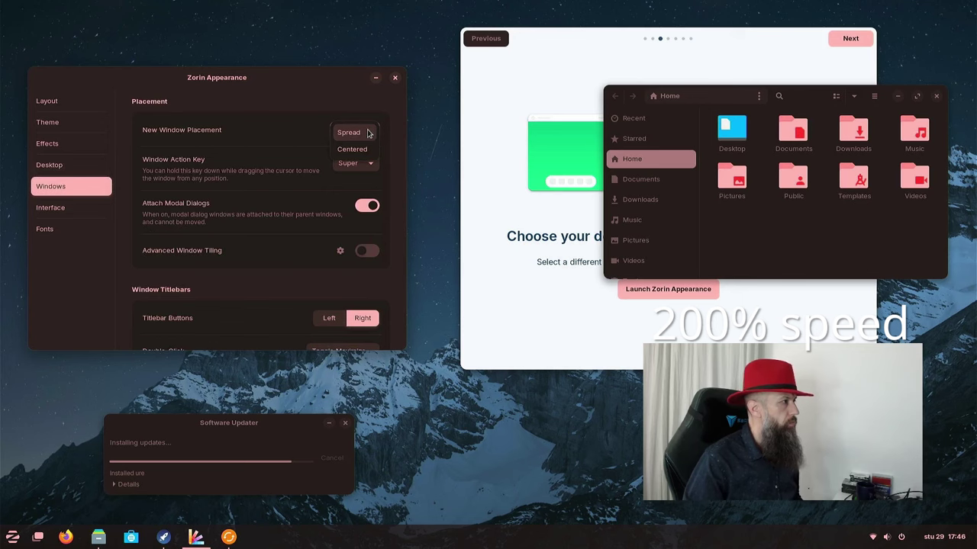
{"action": "left_click", "coordinate": [367, 133]}
{"action": "left_click", "coordinate": [364, 163]}
{"action": "left_click", "coordinate": [367, 167]}
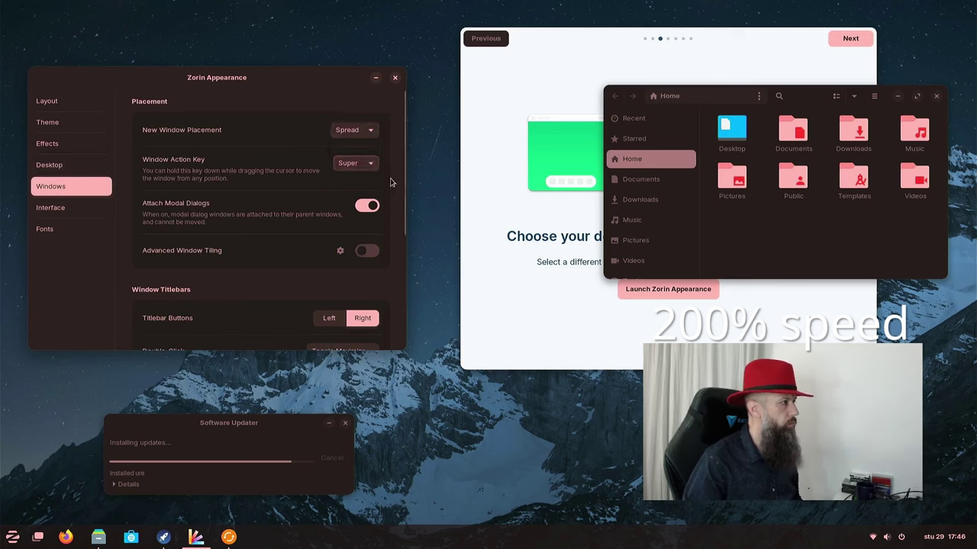
Enable Advanced Window Tiling and review its general settings and keybindings.
{"action": "scroll", "coordinate": [389, 182], "scroll_direction": "down", "scroll_amount": 3}
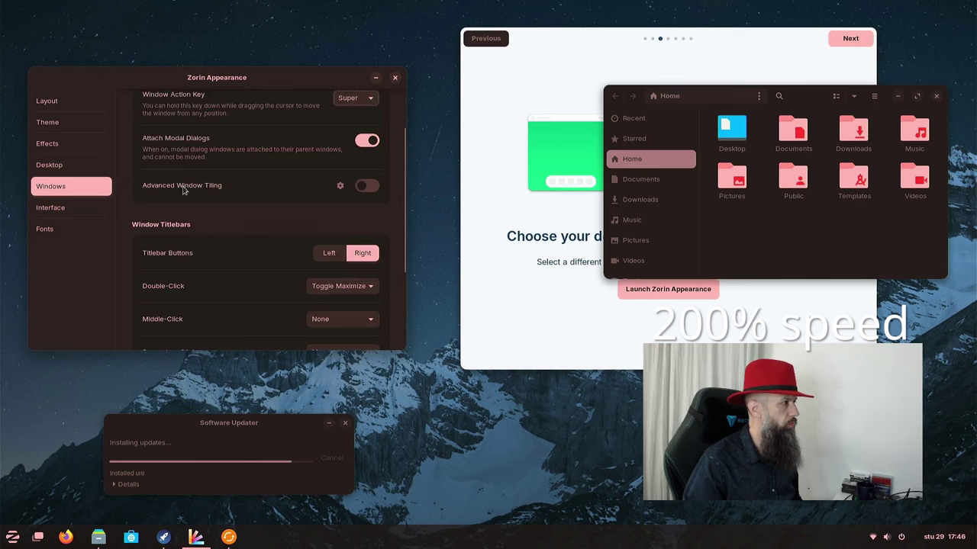
{"action": "left_click", "coordinate": [365, 188]}
{"action": "left_click", "coordinate": [340, 185]}
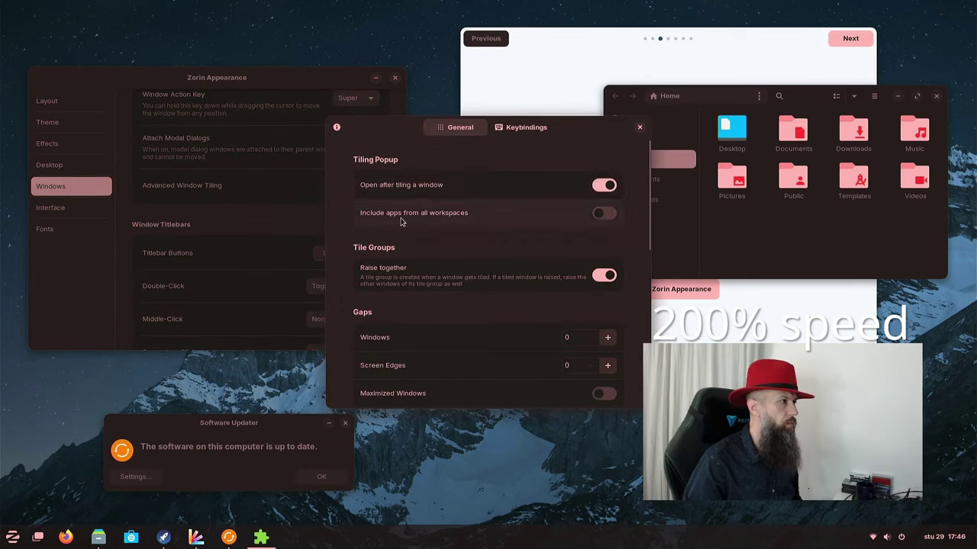
{"action": "scroll", "coordinate": [457, 244], "scroll_direction": "down", "scroll_amount": 3}
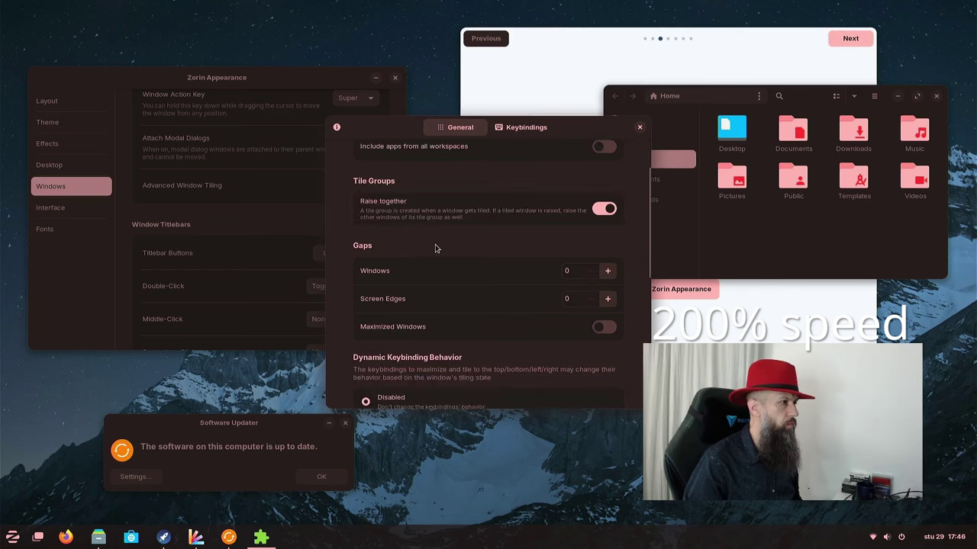
{"action": "scroll", "coordinate": [458, 316], "scroll_direction": "down", "scroll_amount": 4}
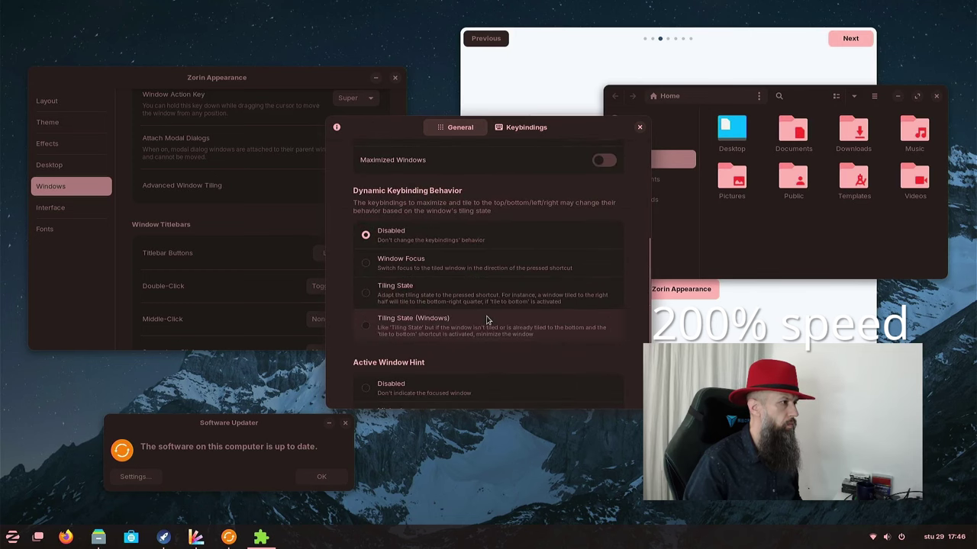
{"action": "scroll", "coordinate": [475, 349], "scroll_direction": "down", "scroll_amount": 4}
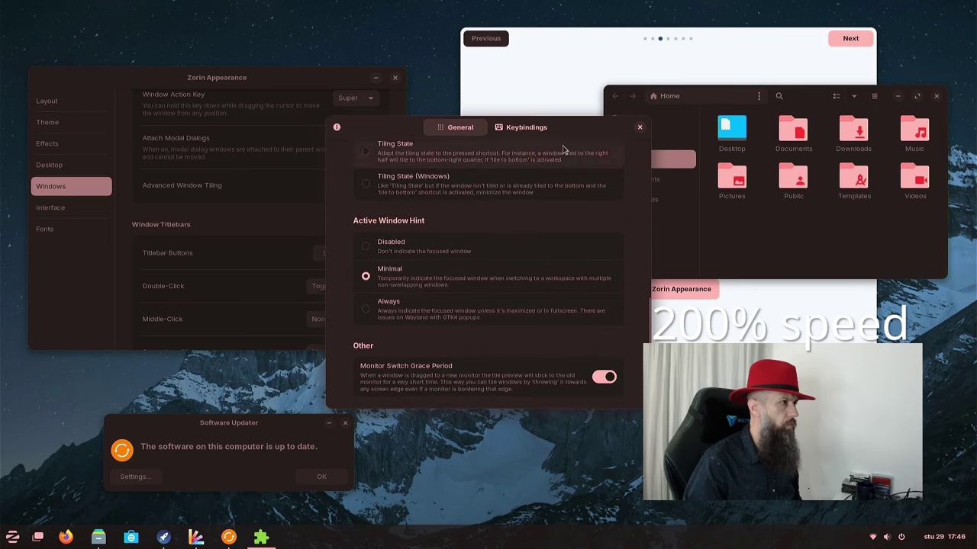
{"action": "left_click", "coordinate": [525, 127]}
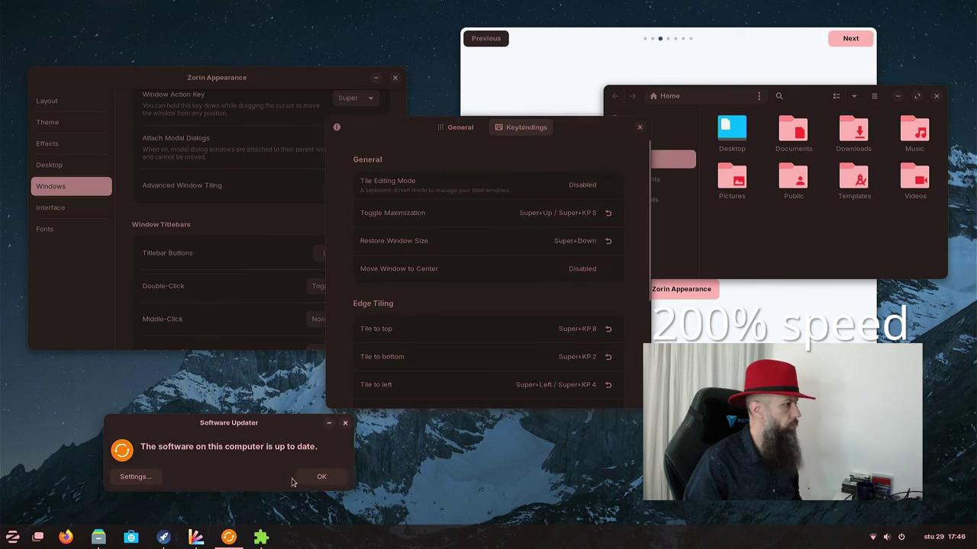
Dismiss the finished Software Updater and try the Toggle Maximization shortcut on the Files window.
{"action": "left_click", "coordinate": [319, 477]}
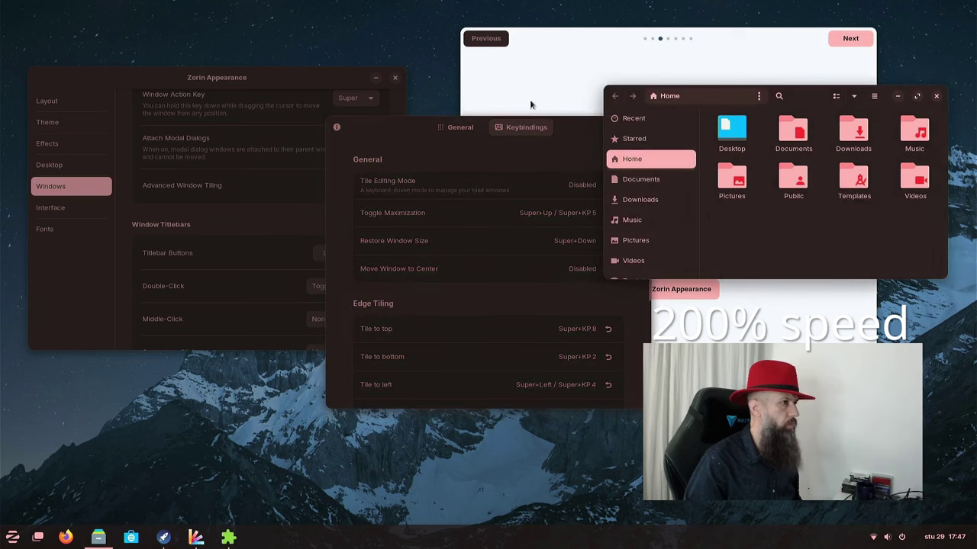
{"action": "key", "text": "super+Up"}
{"action": "key", "text": "super+Up"}
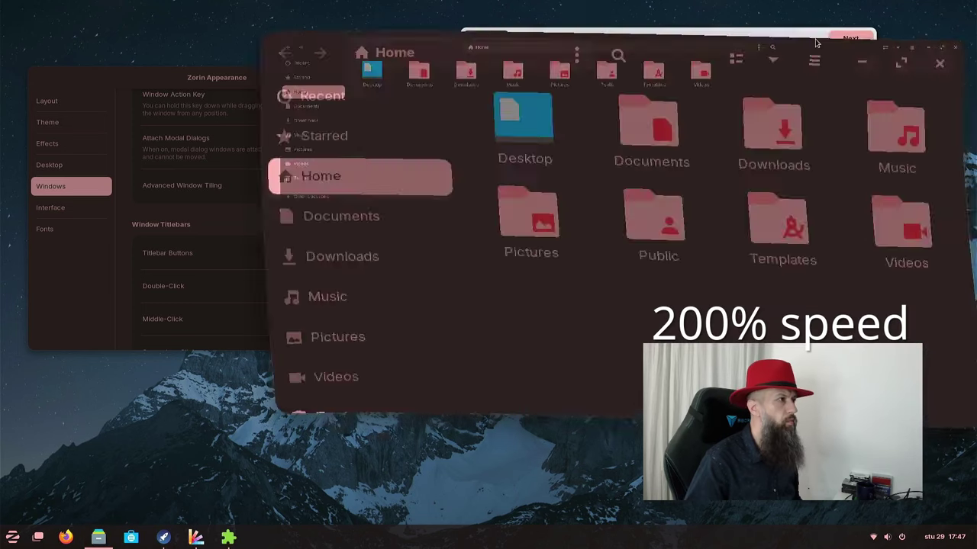
{"action": "left_click", "coordinate": [375, 219]}
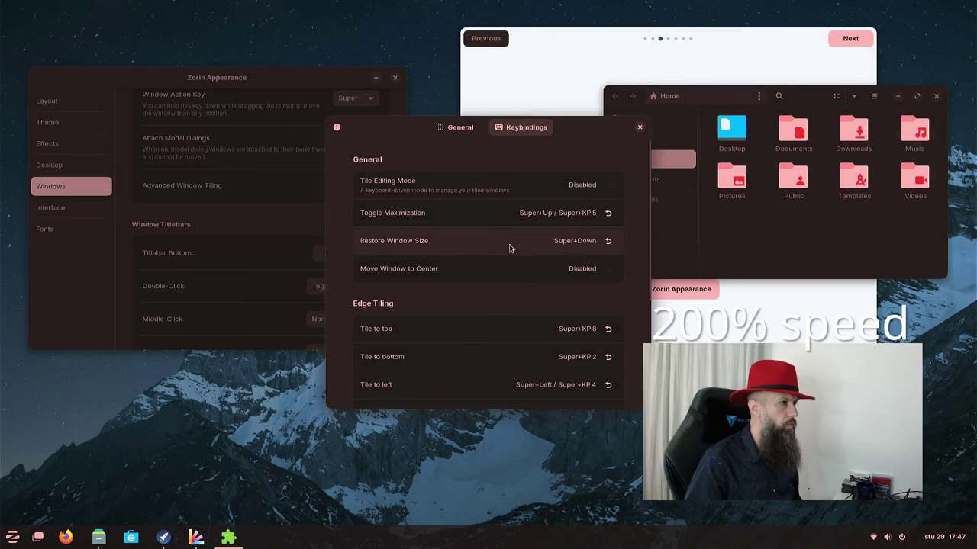
Tile the keybindings window to the left half of the desktop and fill the right half with the Tour window.
{"action": "scroll", "coordinate": [621, 305], "scroll_direction": "down", "scroll_amount": 3}
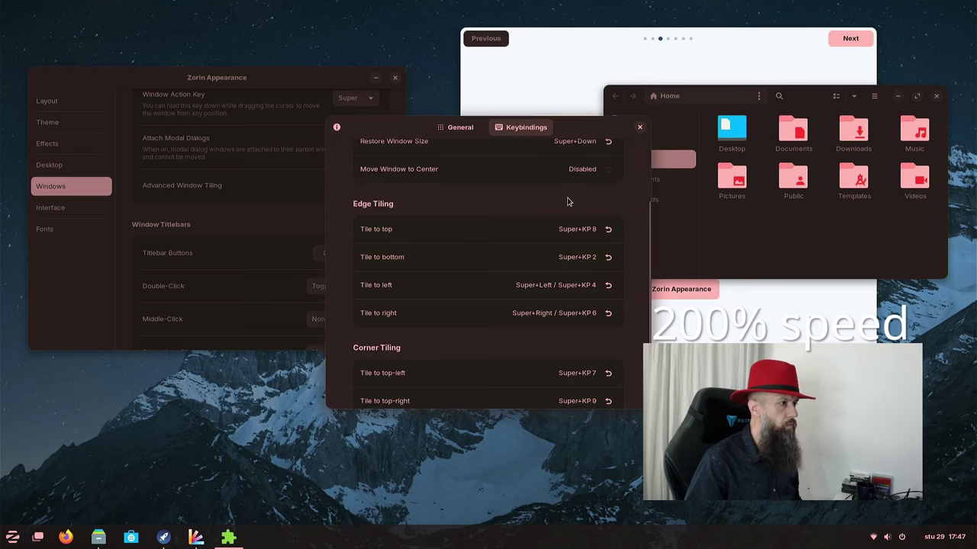
{"action": "key", "text": "super+Left"}
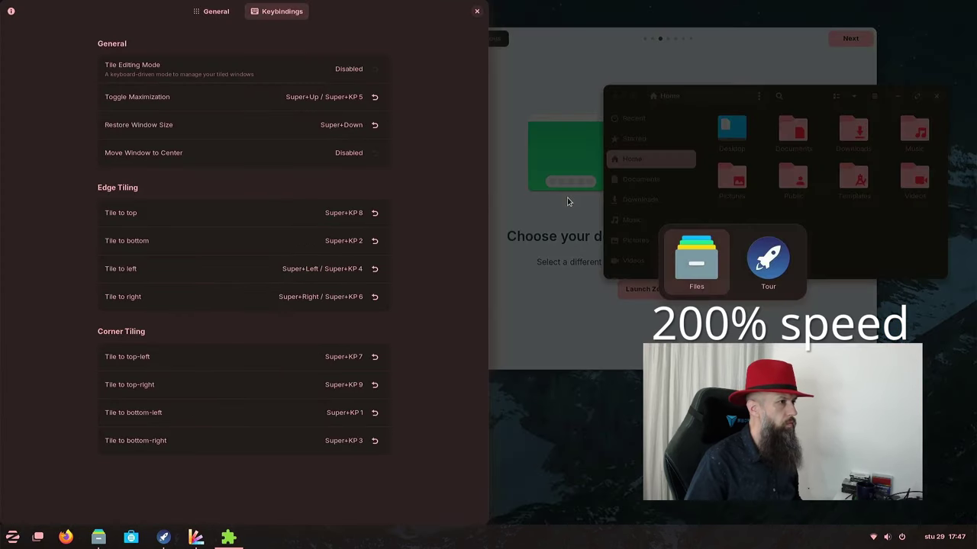
{"action": "key", "text": "Right"}
{"action": "key", "text": "Return"}
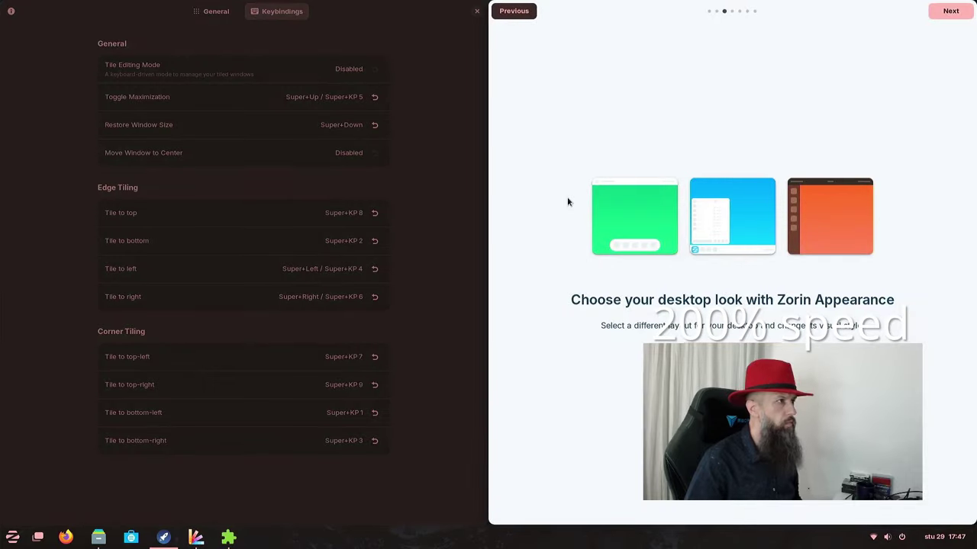
{"action": "left_click", "coordinate": [472, 240]}
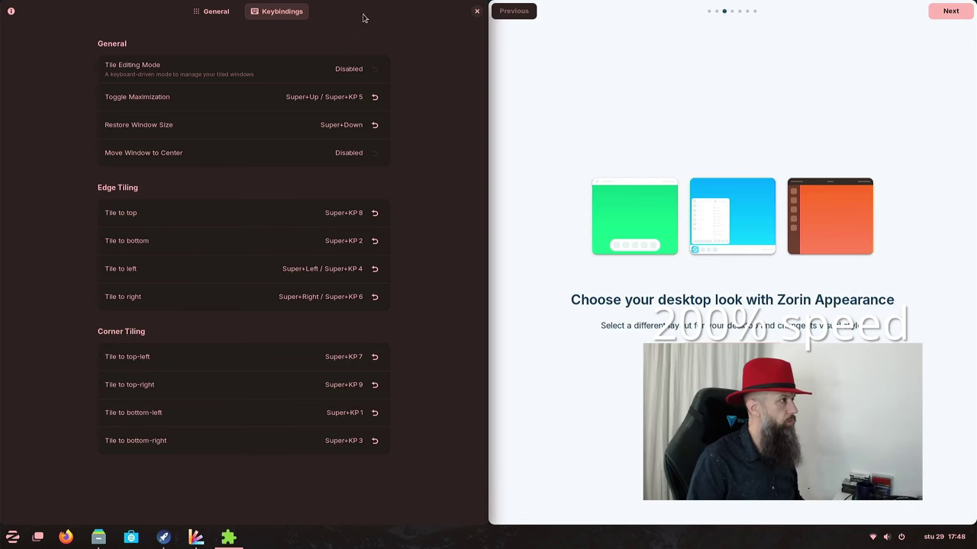
Untile the keybindings window and review the titlebar, focus, interface and font settings in Zorin Appearance.
{"action": "left_click_drag", "start_coordinate": [363, 17], "coordinate": [476, 170]}
{"action": "left_click", "coordinate": [81, 305]}
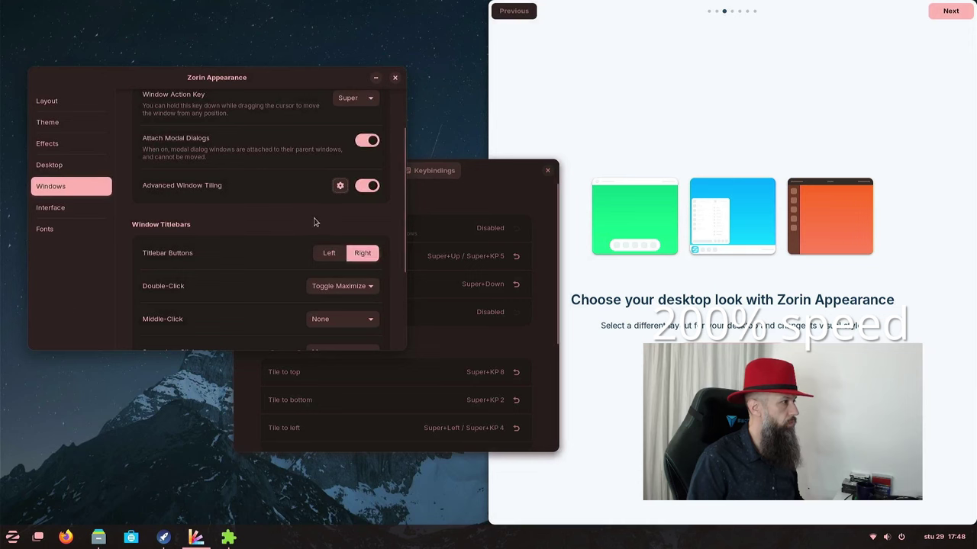
{"action": "scroll", "coordinate": [241, 286], "scroll_direction": "down", "scroll_amount": 3}
{"action": "scroll", "coordinate": [242, 288], "scroll_direction": "down", "scroll_amount": 1}
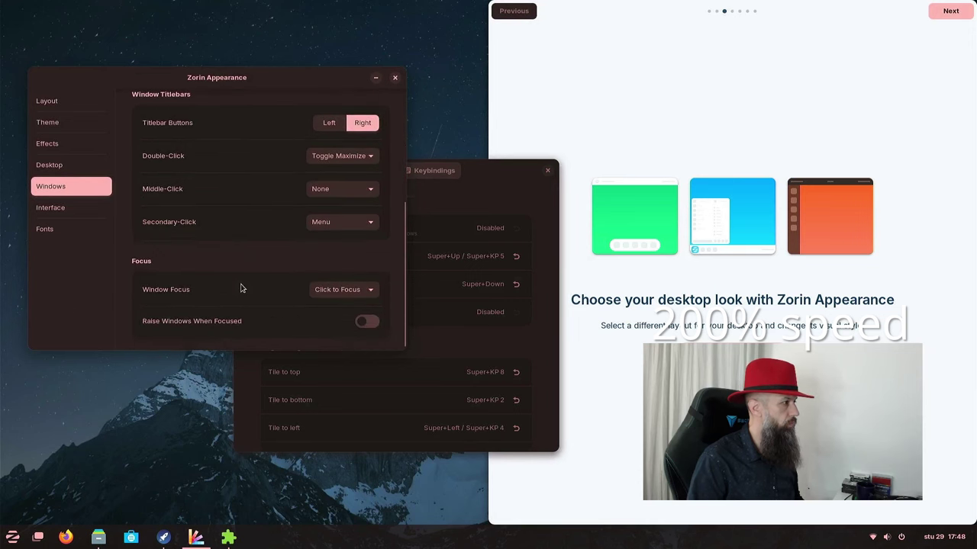
{"action": "left_click", "coordinate": [67, 215]}
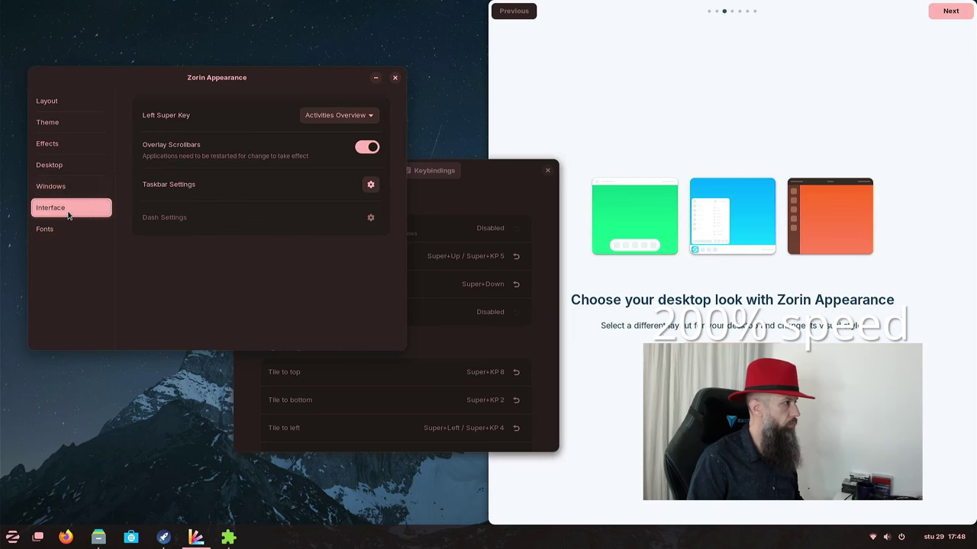
{"action": "left_click", "coordinate": [69, 231]}
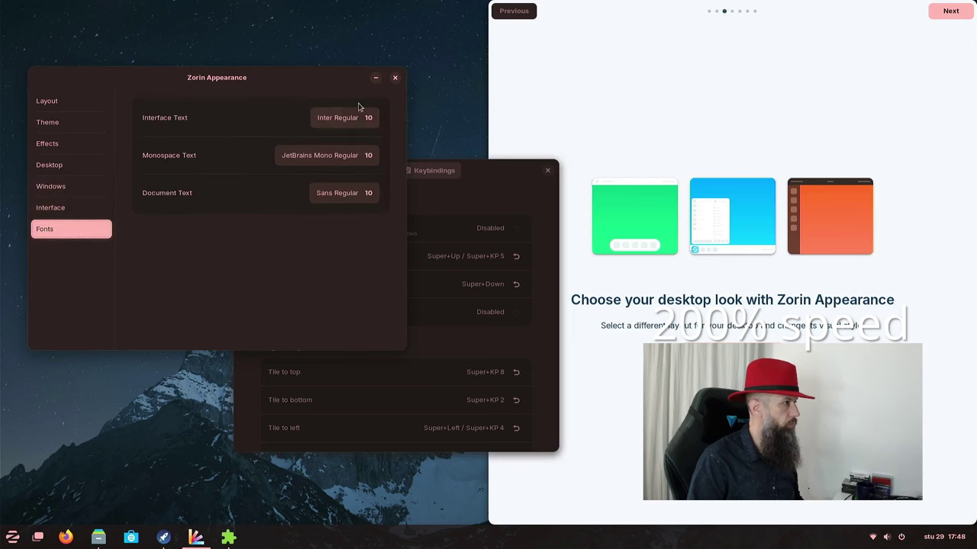
Close the Zorin Appearance and tiling settings windows and pull the Tour window out of its tiled position.
{"action": "left_click", "coordinate": [394, 78]}
{"action": "left_click", "coordinate": [547, 171]}
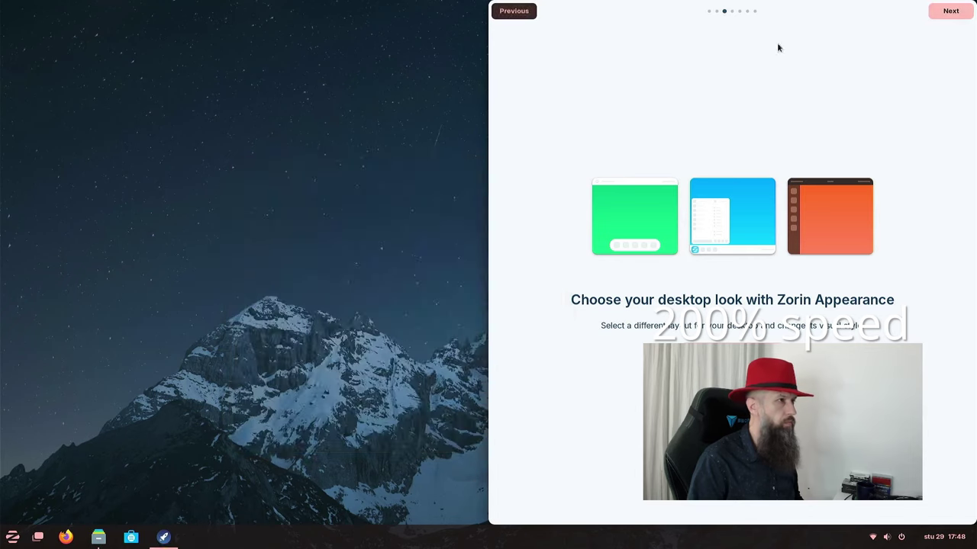
{"action": "left_click_drag", "start_coordinate": [778, 45], "coordinate": [449, 79]}
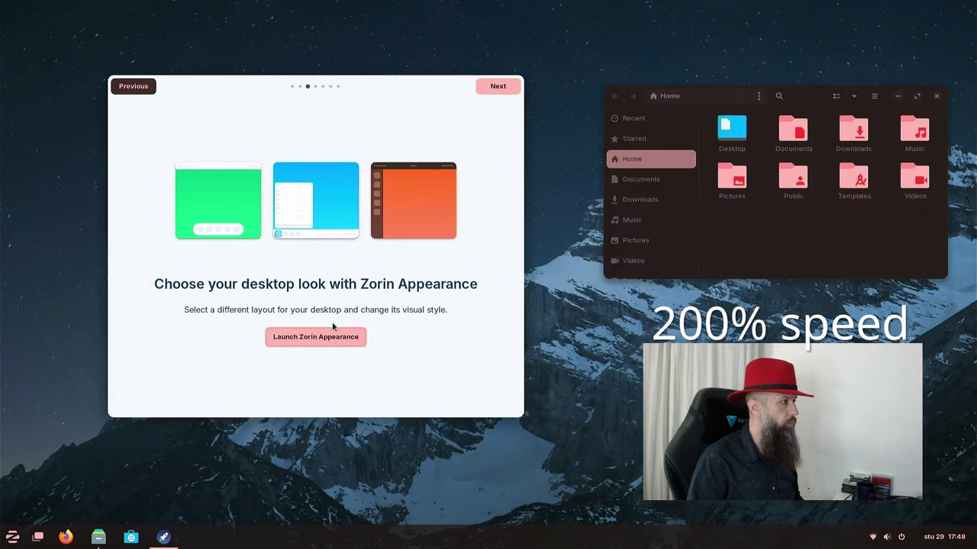
Go through the remaining Tour pages, launching Software from its page, and close the Tour at the end.
{"action": "left_click", "coordinate": [499, 87]}
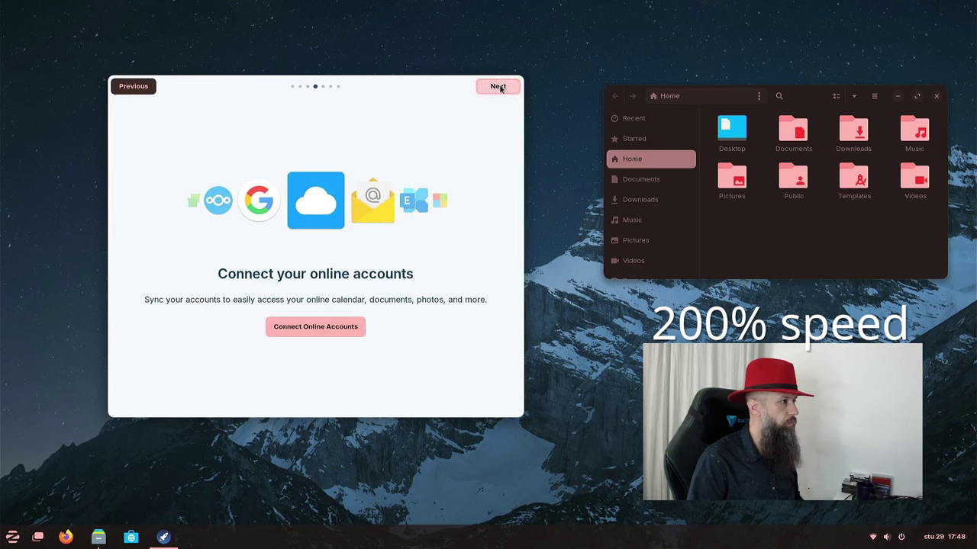
{"action": "left_click", "coordinate": [498, 87]}
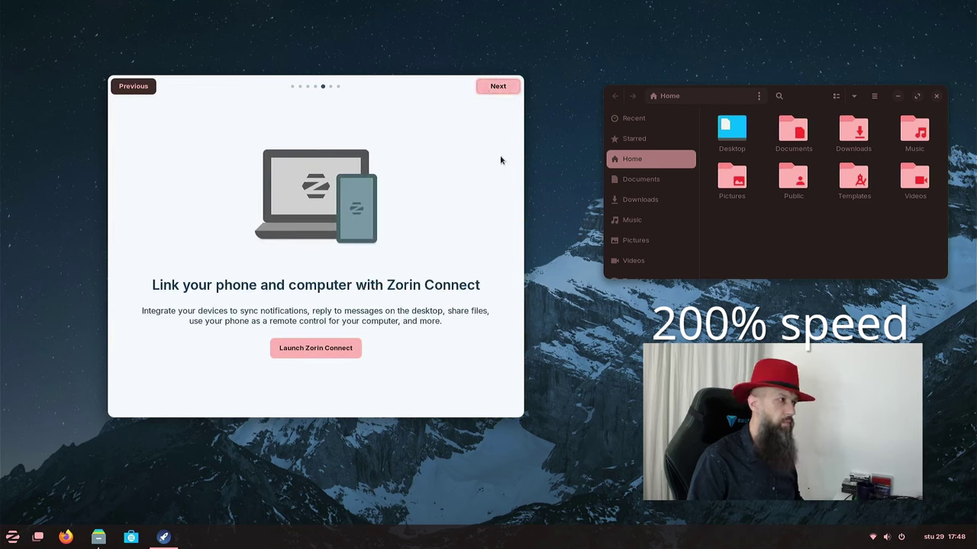
{"action": "left_click", "coordinate": [496, 86]}
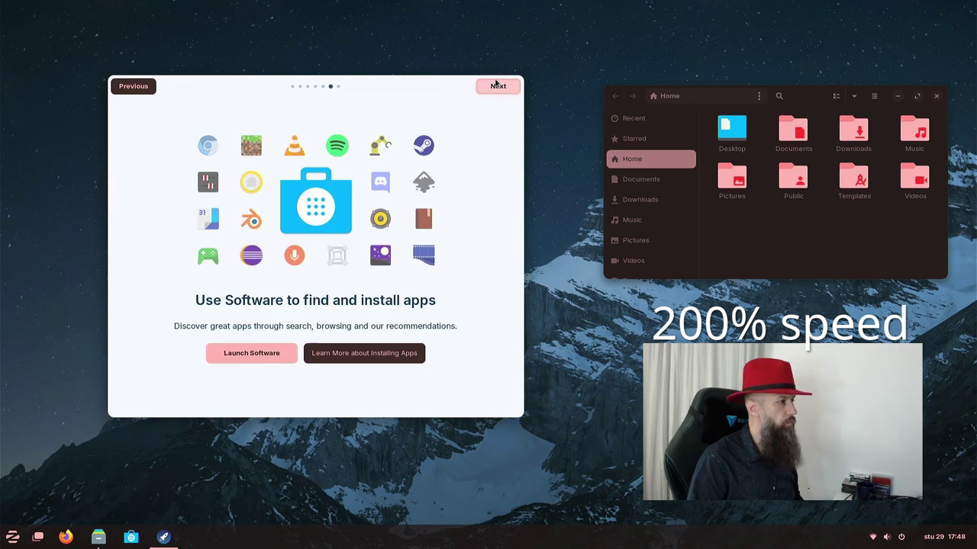
{"action": "left_click", "coordinate": [252, 358]}
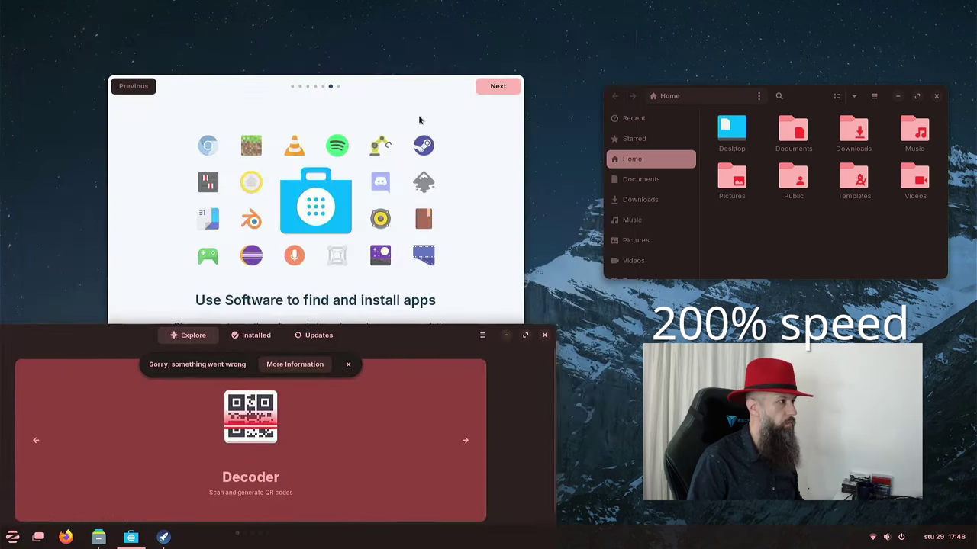
{"action": "left_click", "coordinate": [497, 86]}
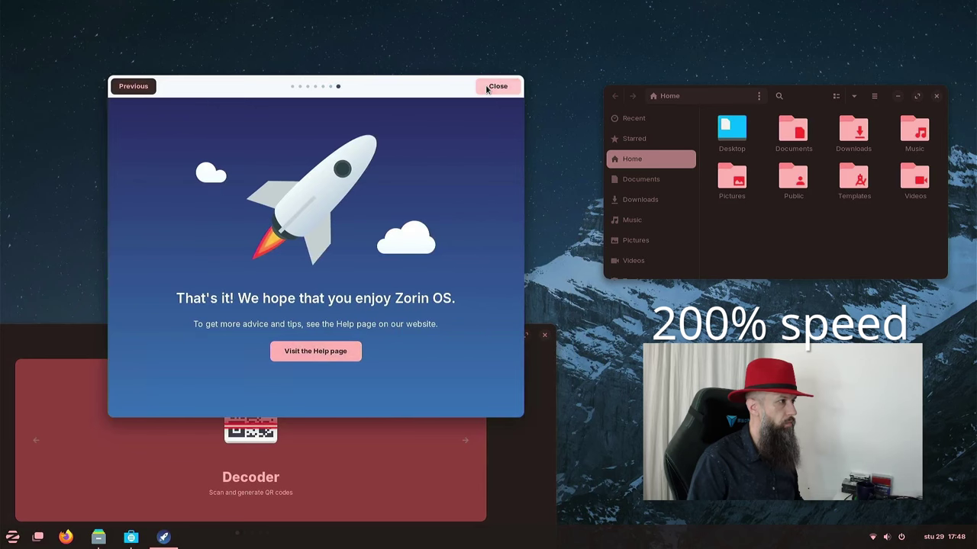
{"action": "left_click", "coordinate": [496, 87]}
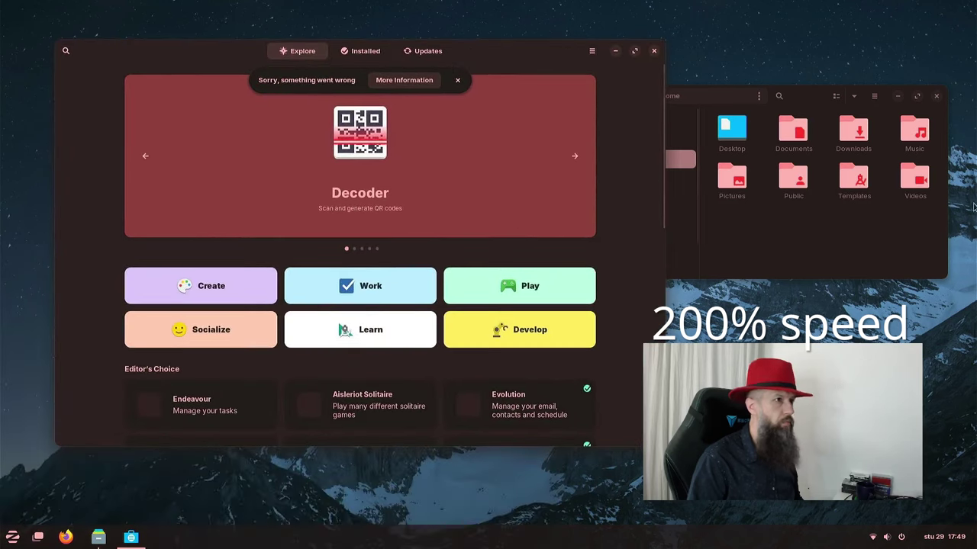
Close the Files window, open the details of the error reported in Software and select part of its text.
{"action": "left_click", "coordinate": [936, 96]}
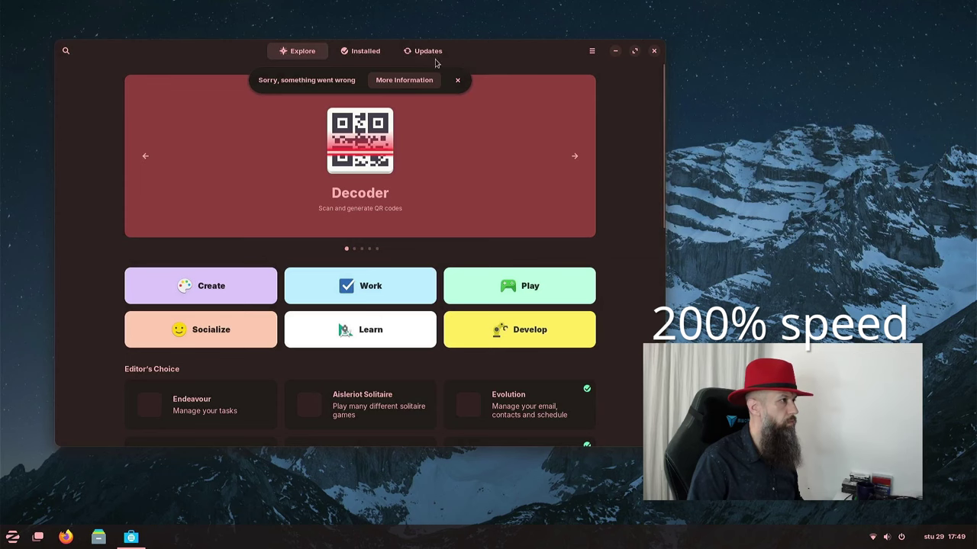
{"action": "left_click", "coordinate": [391, 82]}
{"action": "left_click_drag", "start_coordinate": [282, 187], "coordinate": [443, 263]}
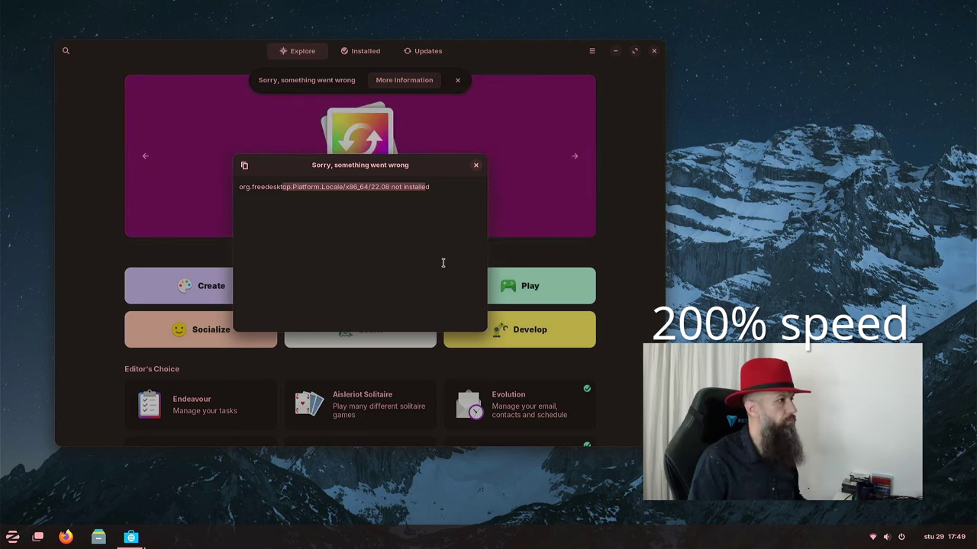
Close the error details, dismiss the error notification and return from the Switcheroo page to the store overview.
{"action": "left_click", "coordinate": [475, 165]}
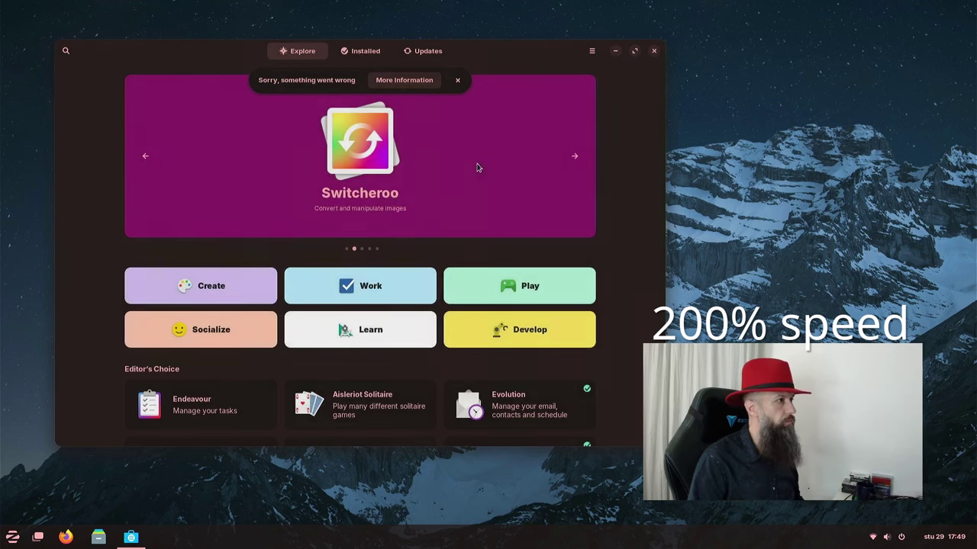
{"action": "left_click", "coordinate": [457, 82]}
{"action": "left_click", "coordinate": [456, 84]}
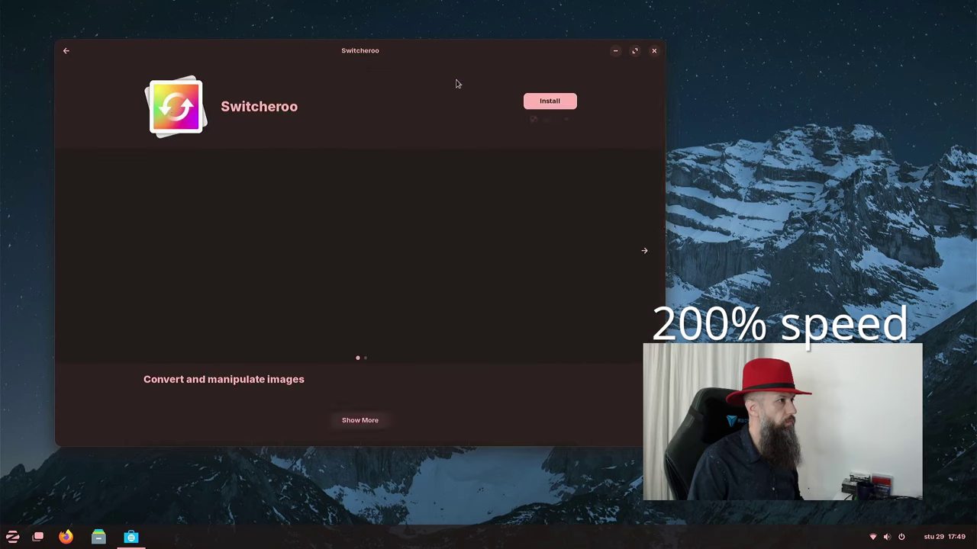
{"action": "left_click", "coordinate": [65, 52]}
Search the store for firefox, check the install sources offered on the Firefox page and look through the remaining search results.
{"action": "left_click", "coordinate": [65, 51]}
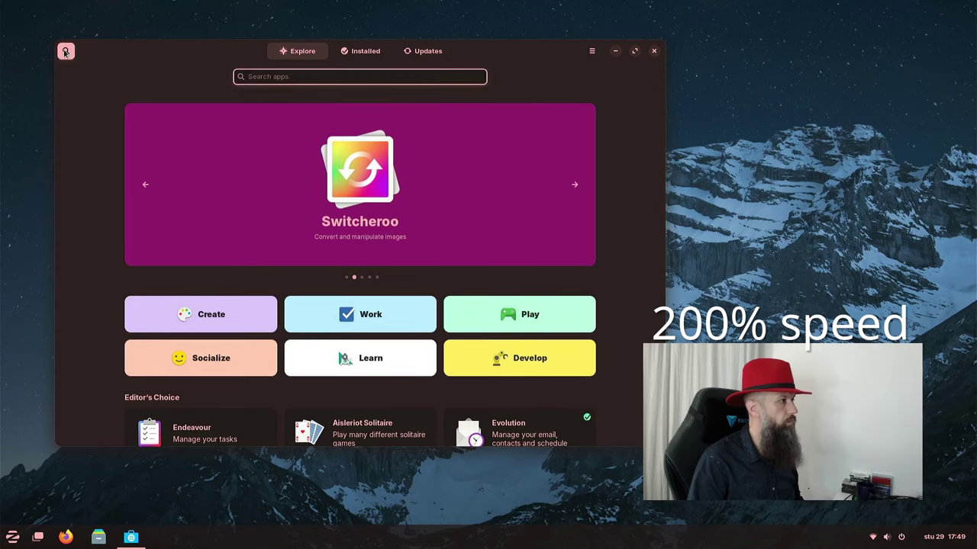
{"action": "type", "text": "firefox"}
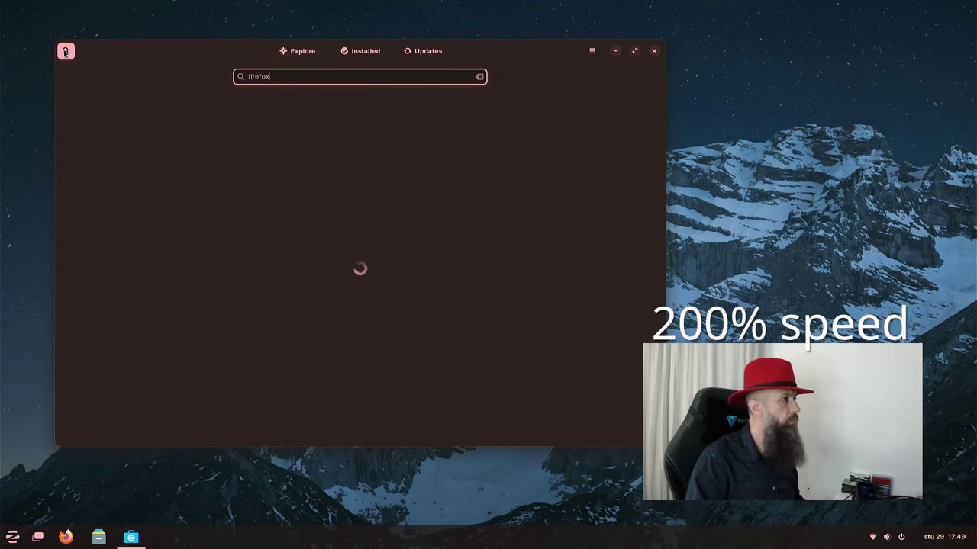
{"action": "scroll", "coordinate": [432, 240], "scroll_direction": "down", "scroll_amount": 10}
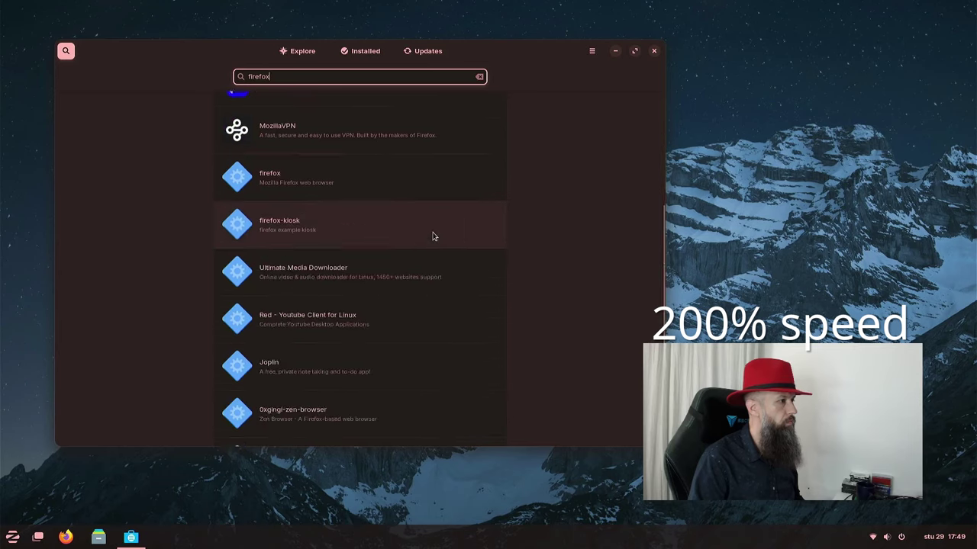
{"action": "left_click", "coordinate": [338, 126]}
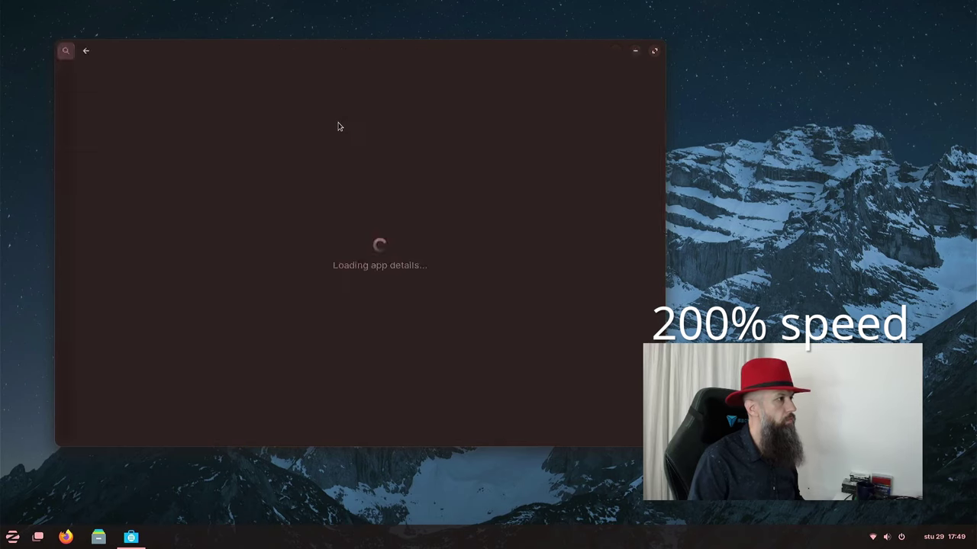
{"action": "left_click", "coordinate": [562, 124]}
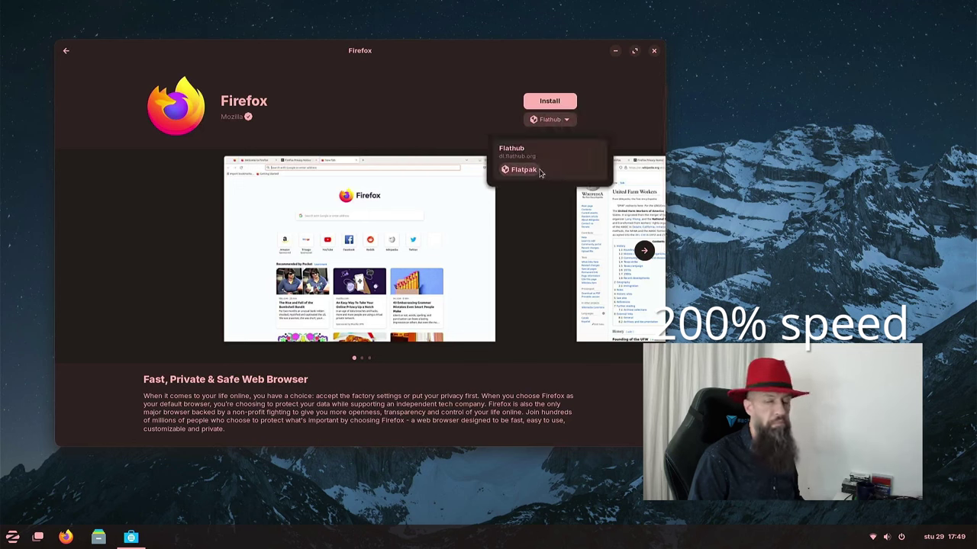
{"action": "left_click", "coordinate": [98, 72]}
{"action": "left_click", "coordinate": [66, 50]}
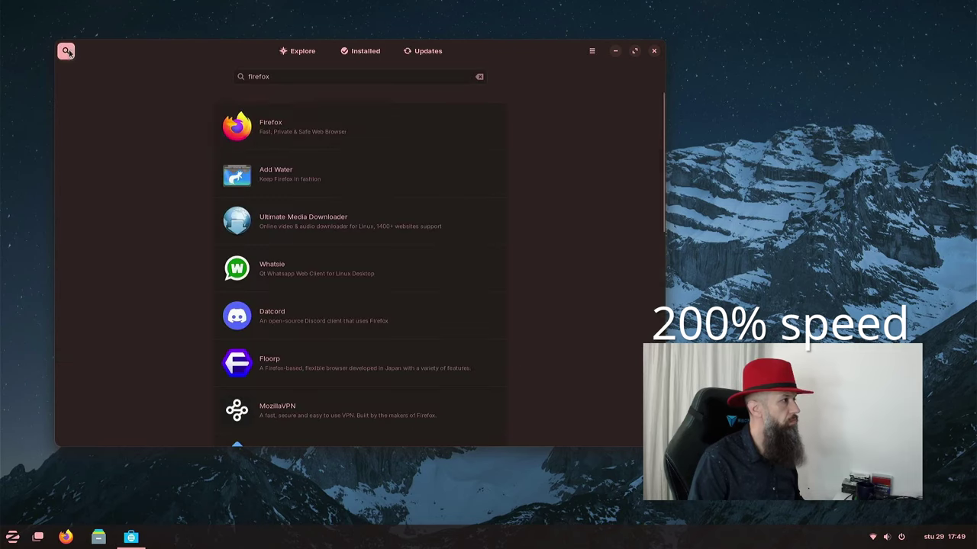
{"action": "scroll", "coordinate": [335, 220], "scroll_direction": "down", "scroll_amount": 5}
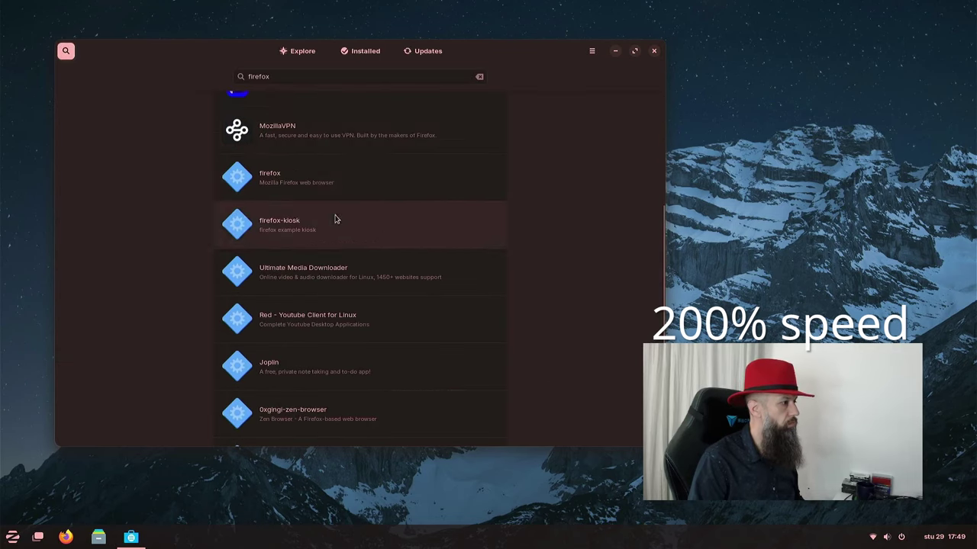
Search the store for librewolf, check the install sources on the LibreWolf page and return to the results.
{"action": "double_click", "coordinate": [317, 77]}
{"action": "type", "text": "librewolf"}
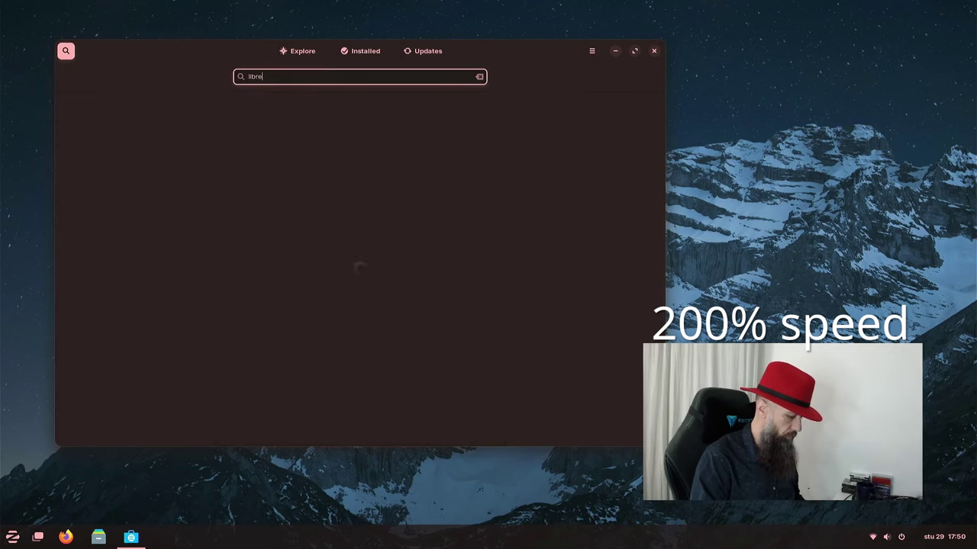
{"action": "left_click", "coordinate": [305, 127]}
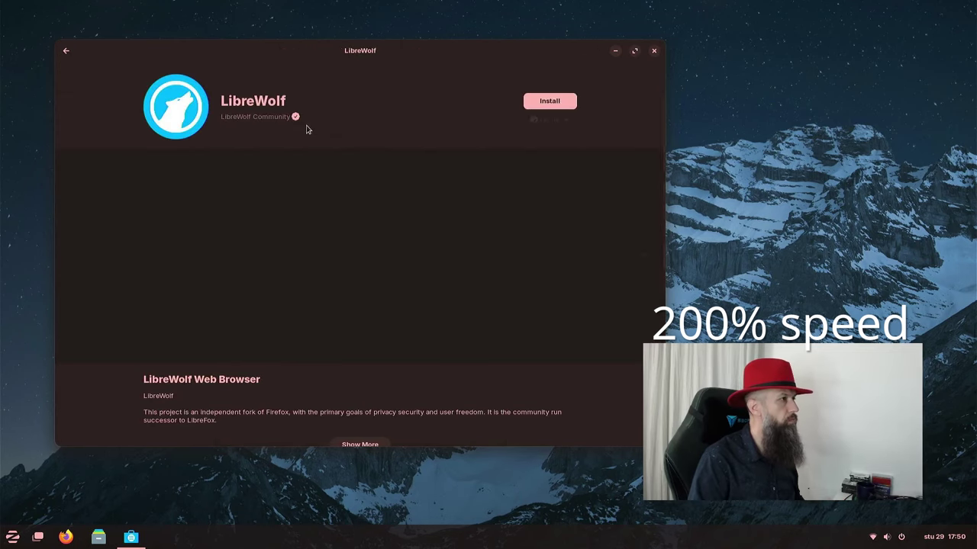
{"action": "left_click", "coordinate": [556, 120]}
{"action": "left_click", "coordinate": [379, 115]}
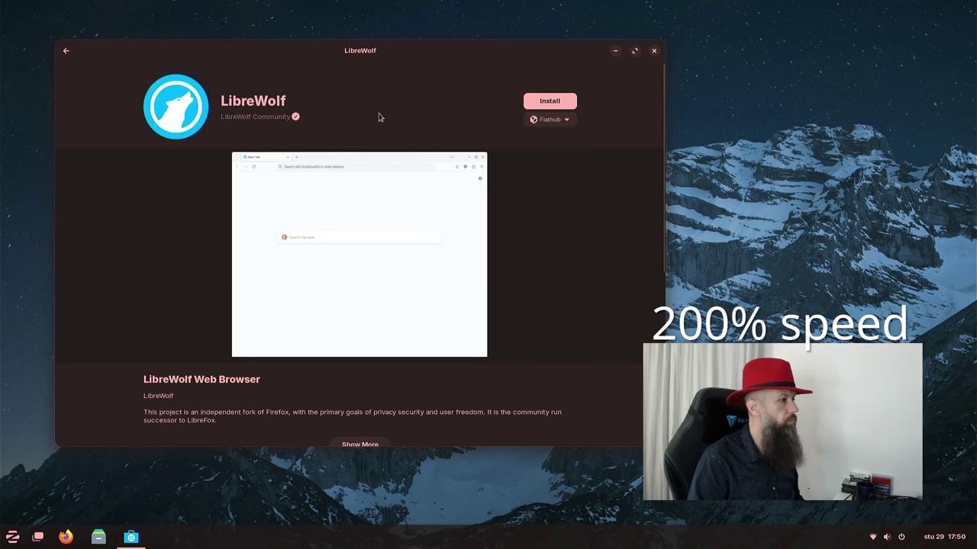
{"action": "left_click", "coordinate": [69, 53]}
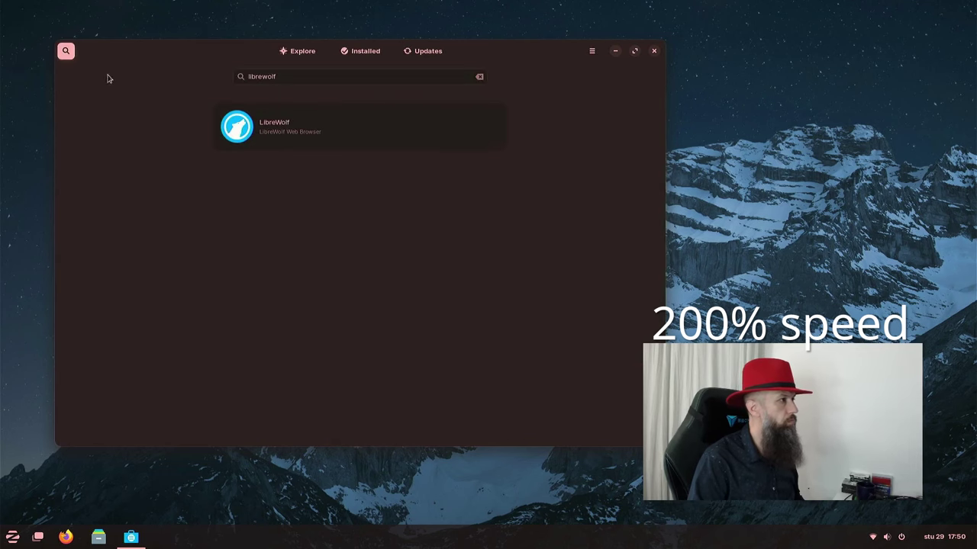
Open Software & Updates from the store, move its window over the store and review the Zorin and other software sources.
{"action": "left_click", "coordinate": [591, 51]}
{"action": "left_click", "coordinate": [575, 81]}
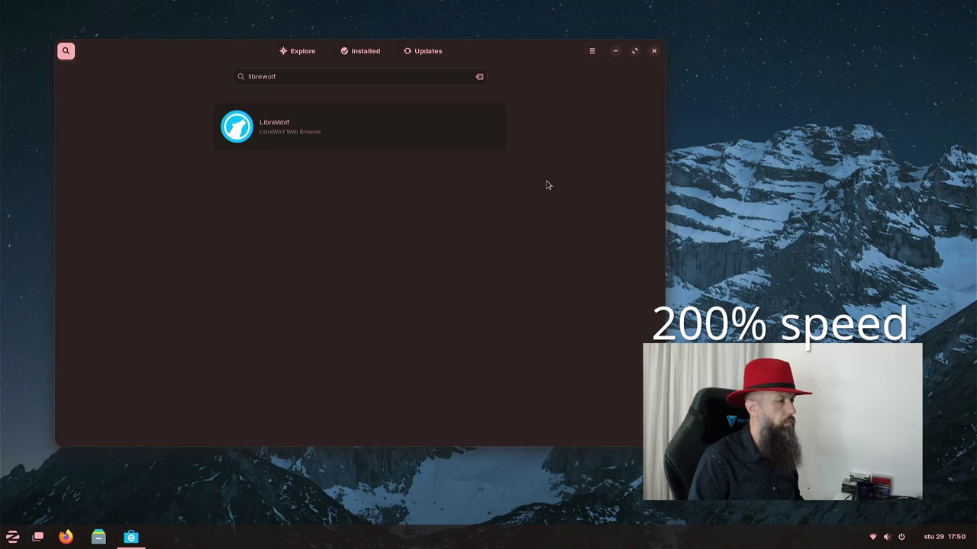
{"action": "left_click_drag", "start_coordinate": [222, 35], "coordinate": [511, 99]}
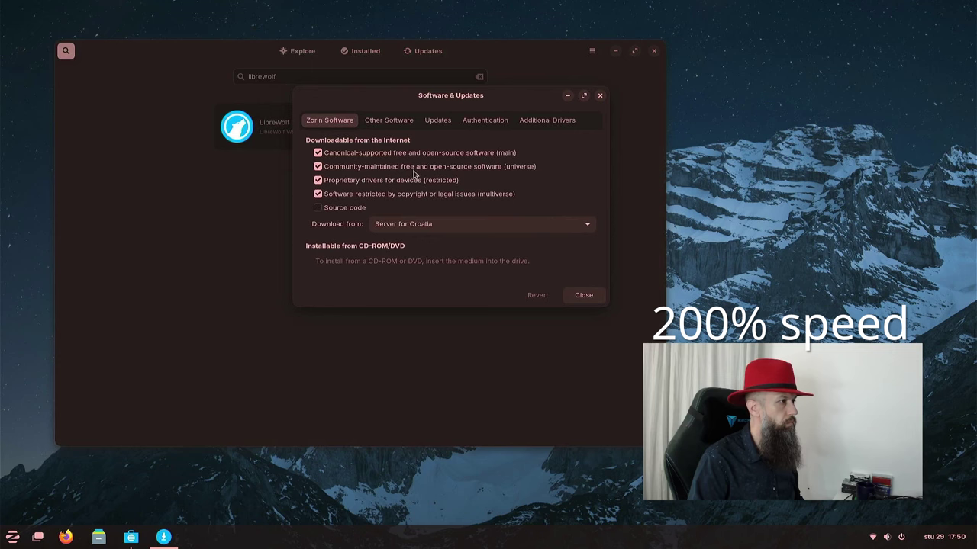
{"action": "left_click", "coordinate": [389, 121]}
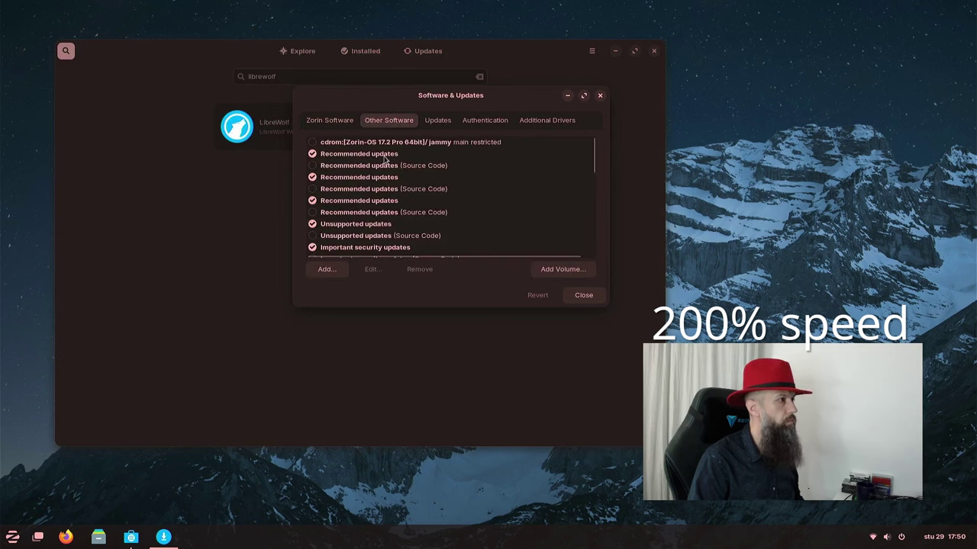
{"action": "scroll", "coordinate": [485, 190], "scroll_direction": "down", "scroll_amount": 10}
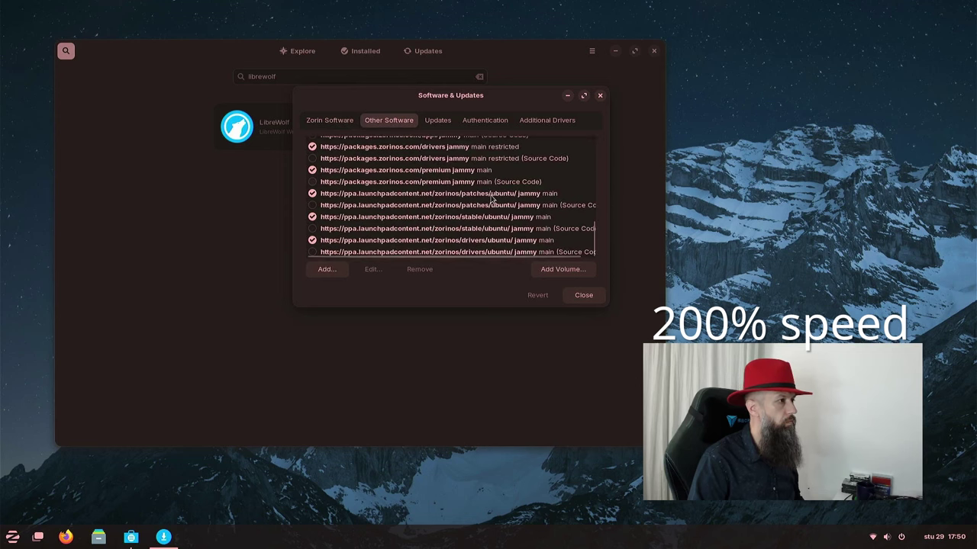
{"action": "scroll", "coordinate": [494, 217], "scroll_direction": "up", "scroll_amount": 10}
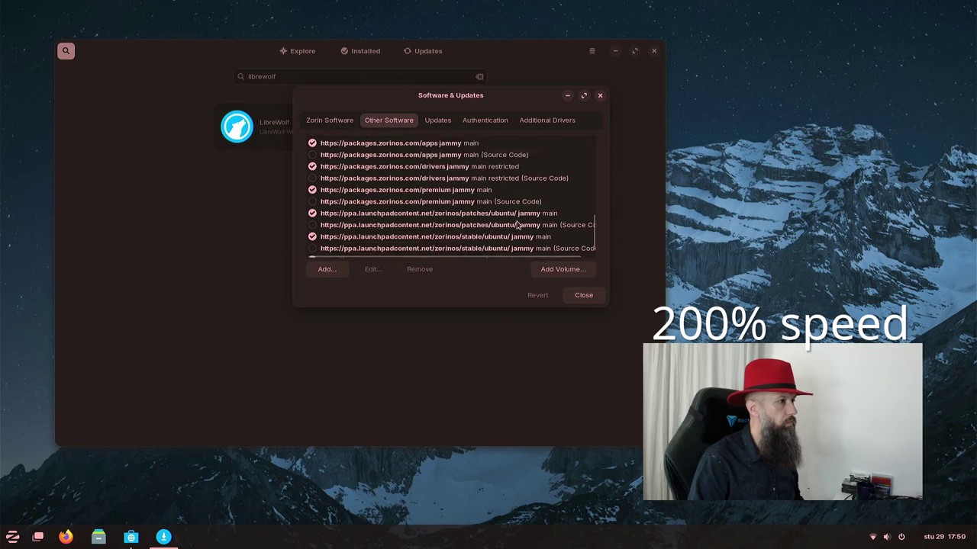
Review the update, authentication and additional driver settings in Software & Updates, and close it together with the Software store.
{"action": "left_click", "coordinate": [444, 118]}
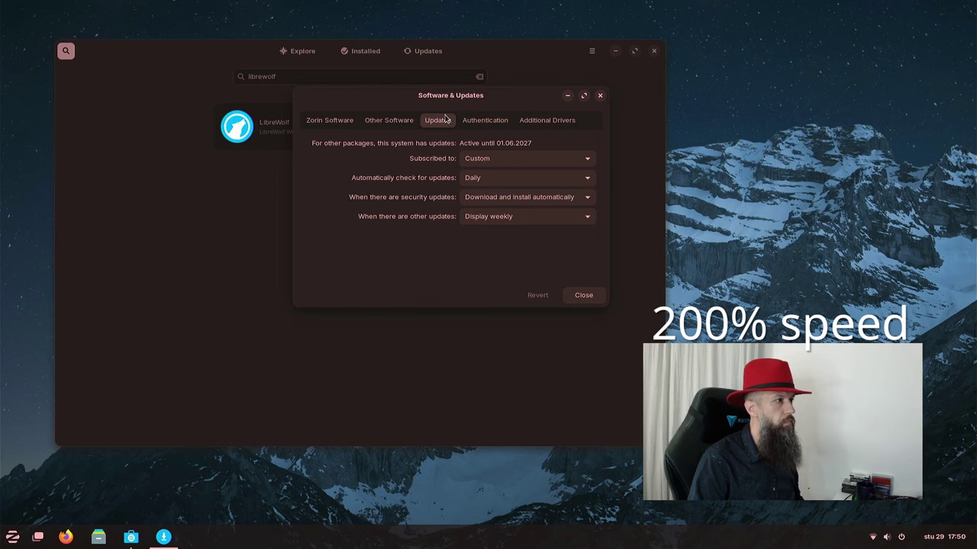
{"action": "left_click", "coordinate": [500, 121]}
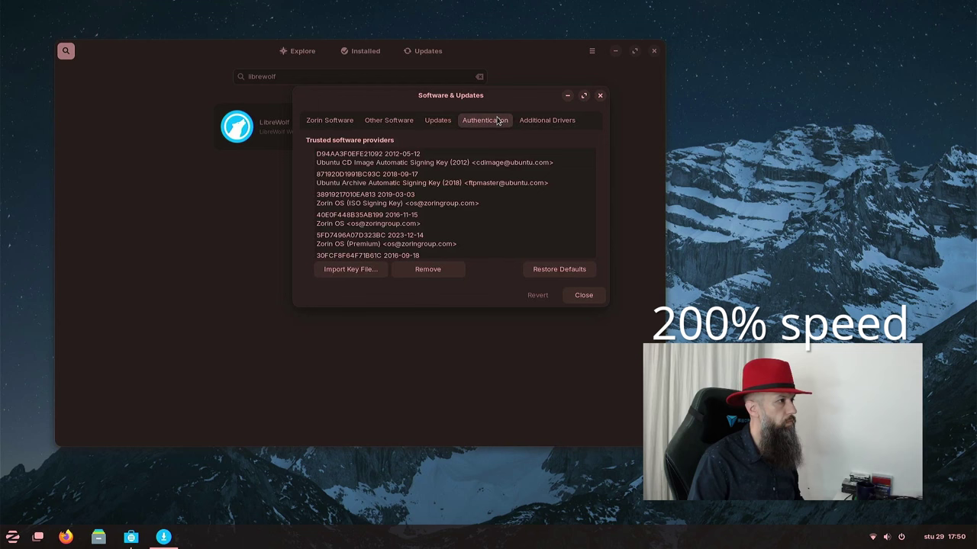
{"action": "left_click", "coordinate": [553, 122]}
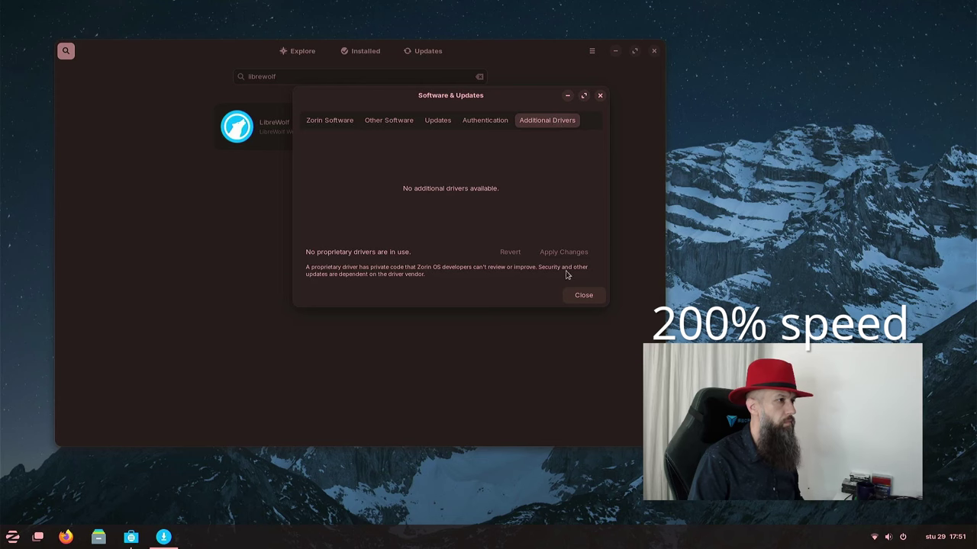
{"action": "left_click", "coordinate": [582, 295]}
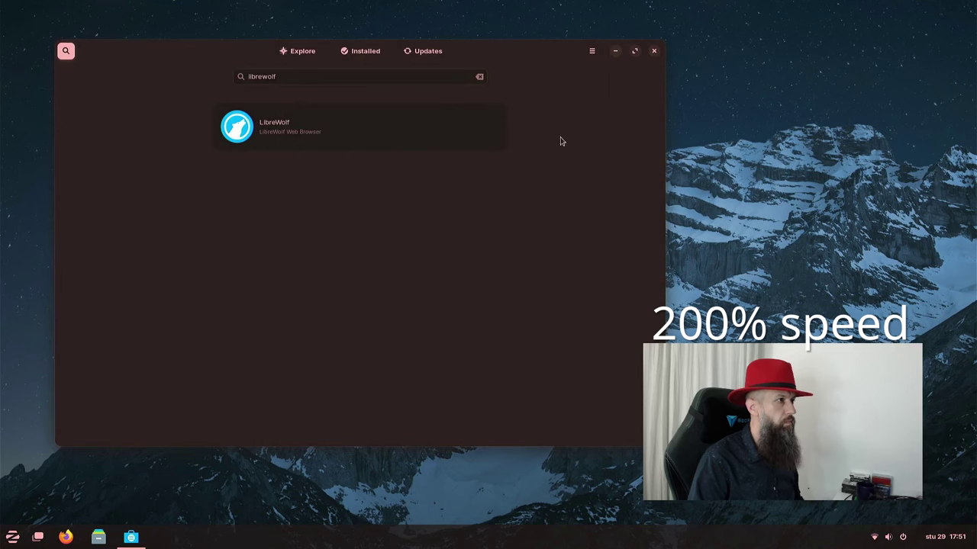
{"action": "left_click", "coordinate": [654, 52]}
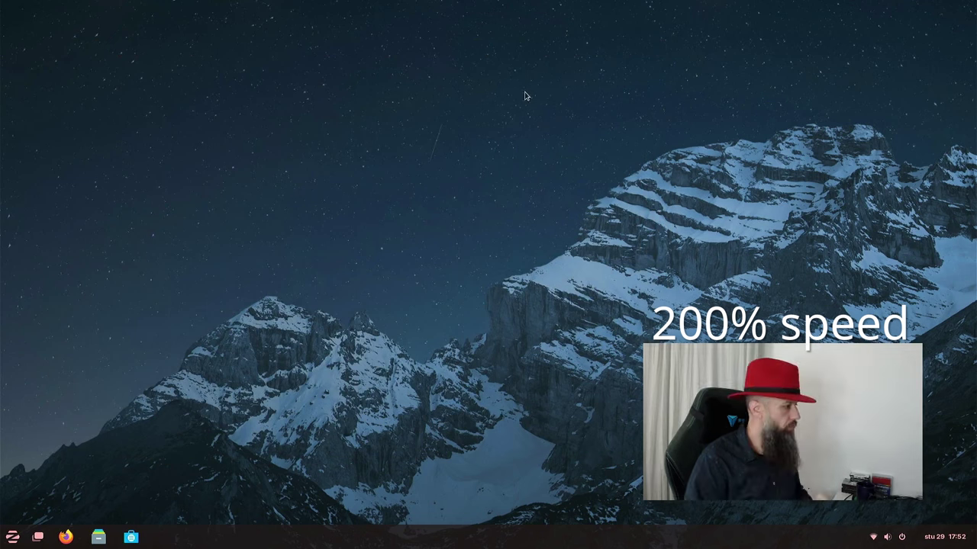
Find and open Zorin Appearance, go to the other theme options and set the cursor theme to Handhelds.
{"action": "left_click", "coordinate": [12, 537]}
{"action": "type", "text": "zorin"}
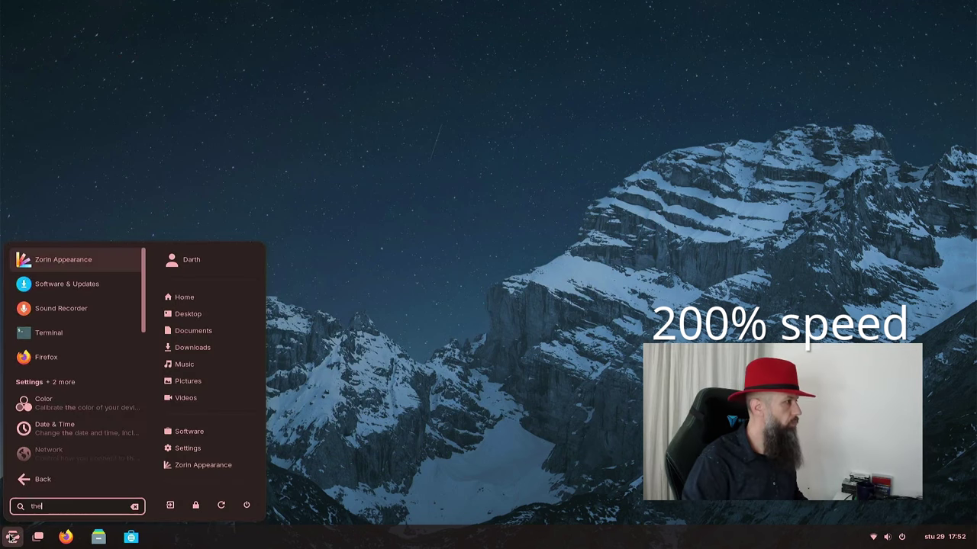
{"action": "key", "text": "Return"}
{"action": "left_click", "coordinate": [45, 81]}
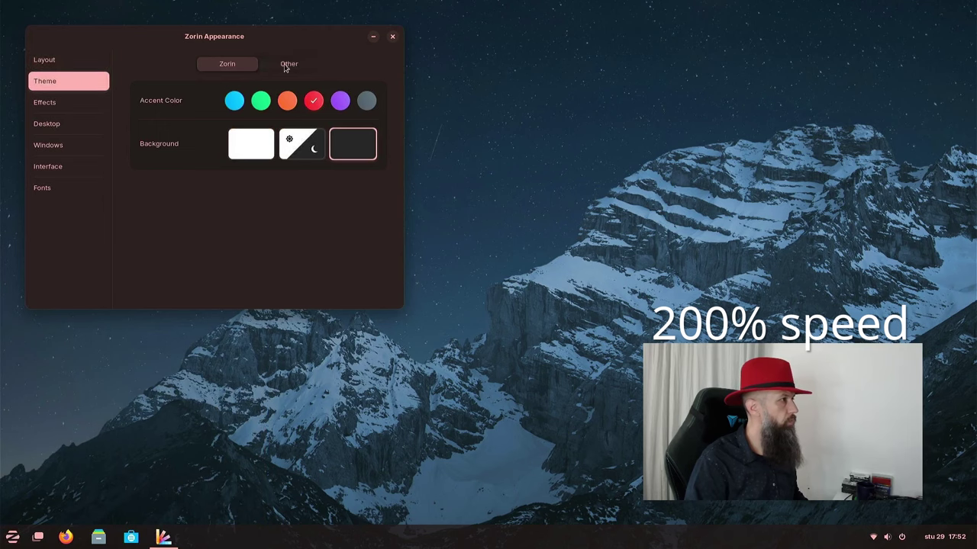
{"action": "left_click", "coordinate": [289, 64]}
{"action": "left_click", "coordinate": [366, 166]}
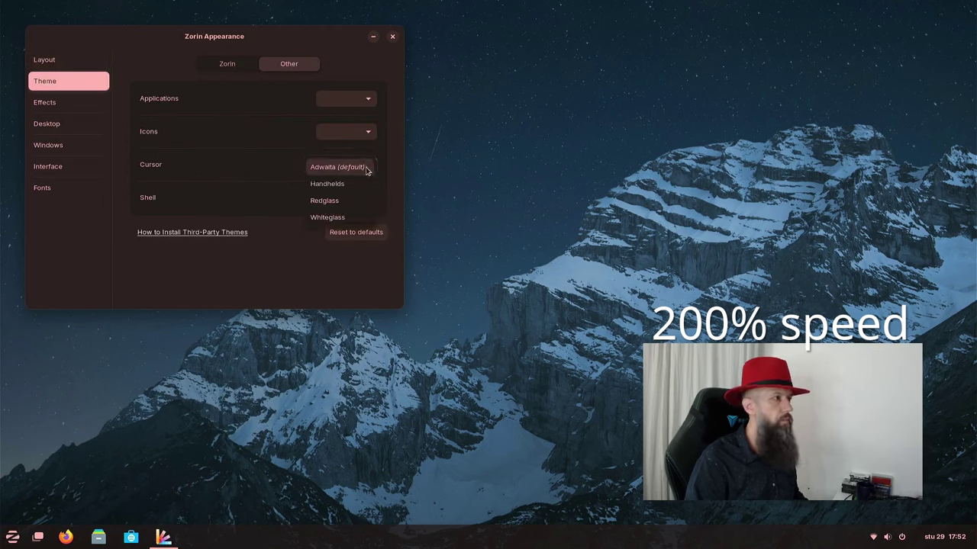
{"action": "left_click", "coordinate": [352, 186]}
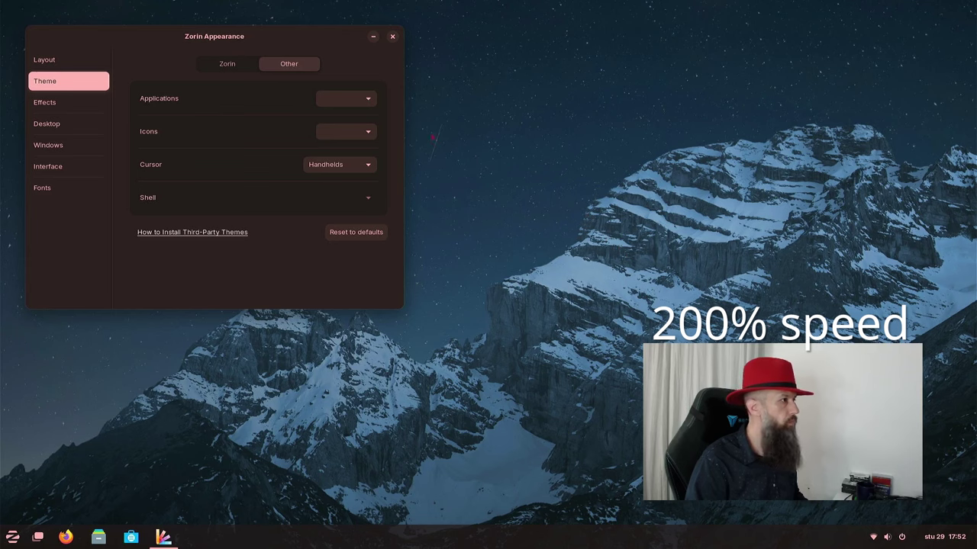
Enable fractional scaling in the display settings, set the scale to 150 %, keep the changes and close Settings.
{"action": "right_click", "coordinate": [561, 110]}
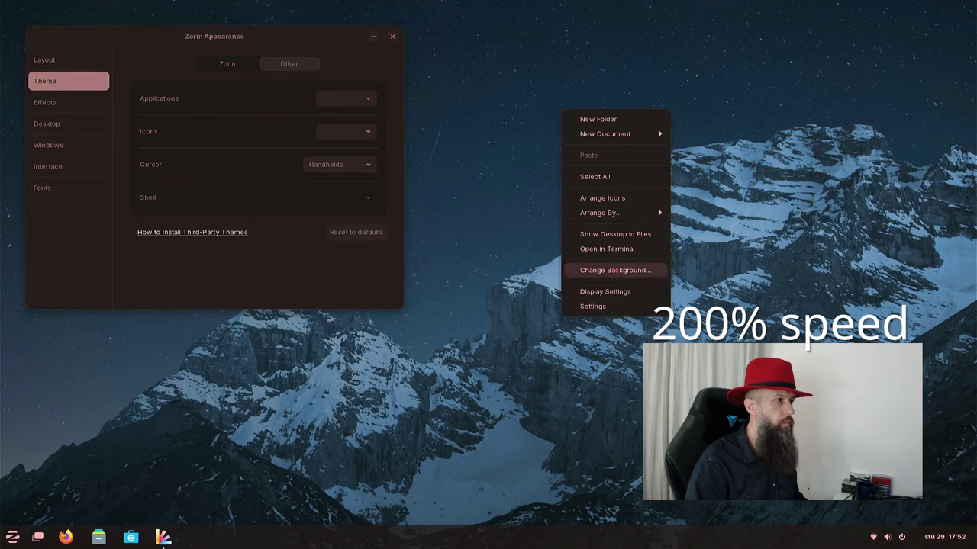
{"action": "left_click", "coordinate": [595, 292]}
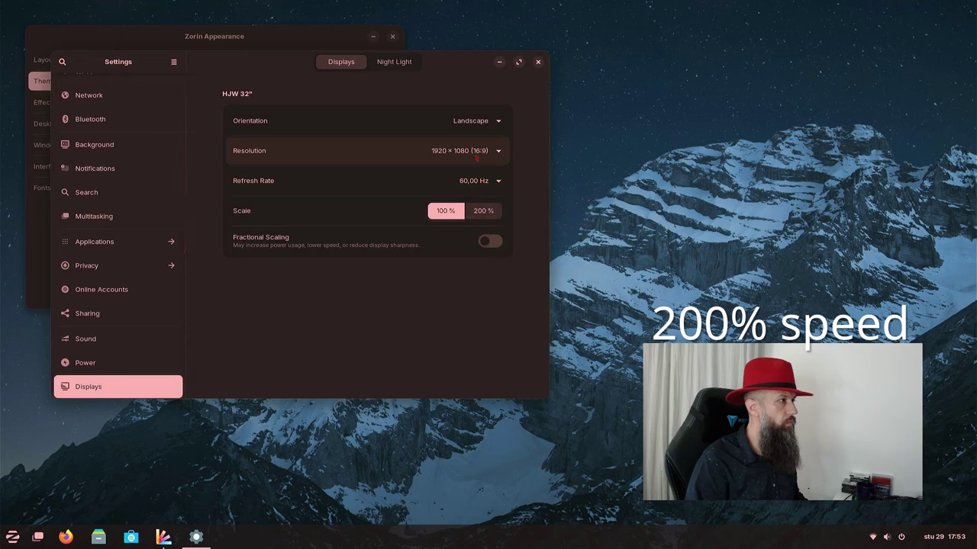
{"action": "left_click", "coordinate": [489, 241]}
{"action": "left_click", "coordinate": [492, 215]}
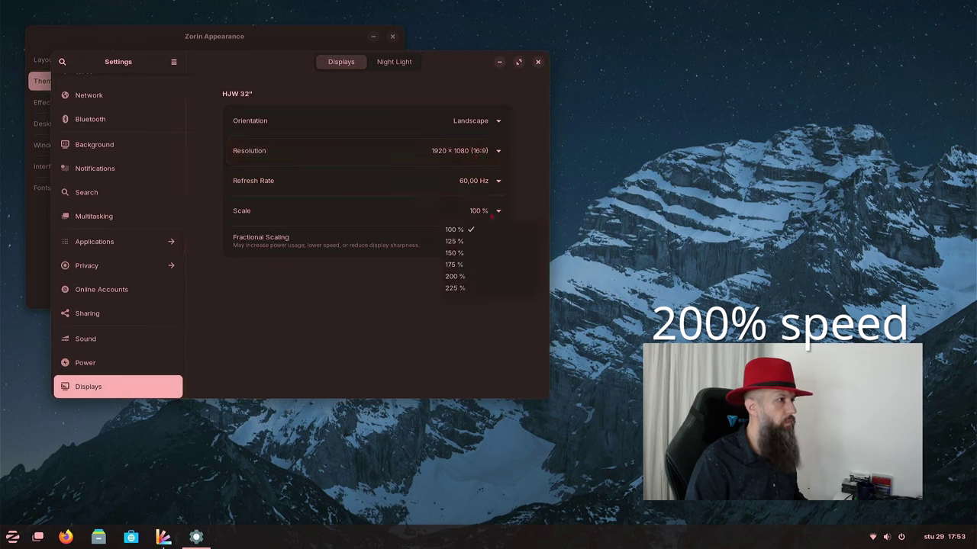
{"action": "left_click", "coordinate": [454, 252]}
{"action": "left_click", "coordinate": [527, 61]}
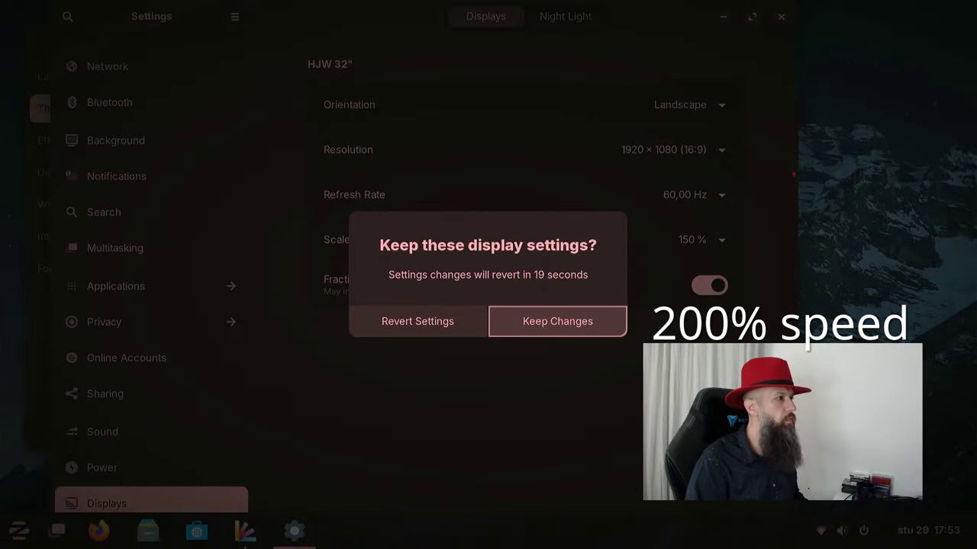
{"action": "left_click", "coordinate": [557, 322]}
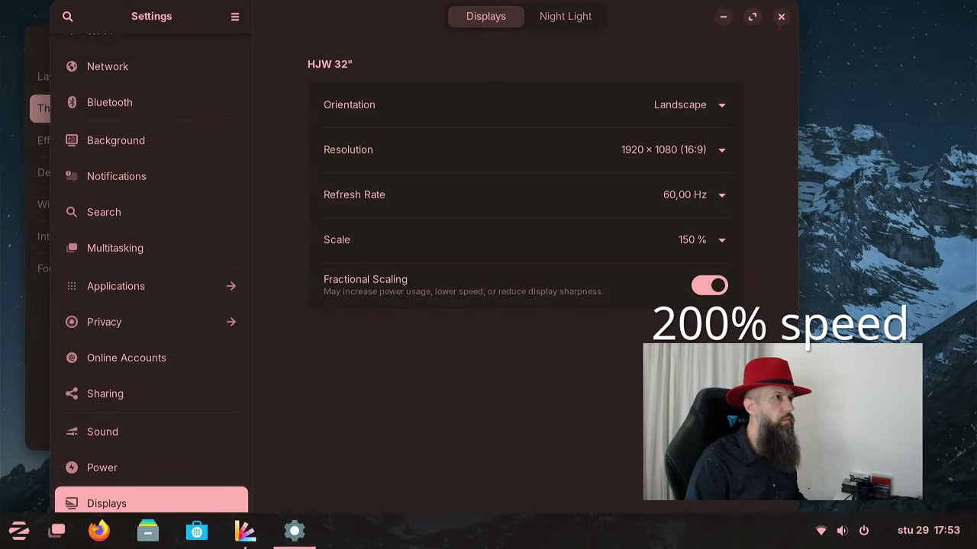
{"action": "left_click", "coordinate": [781, 19]}
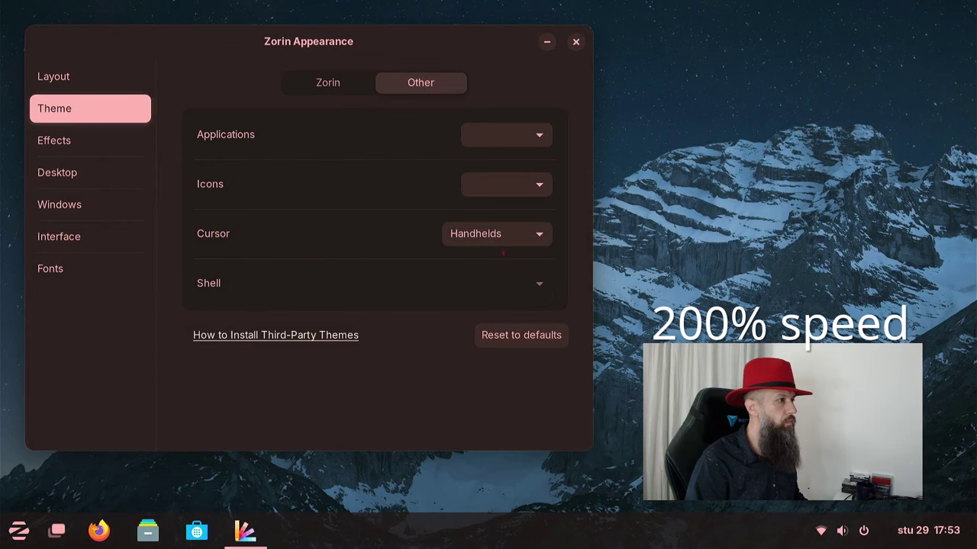
Try the Redglass and Whiteglass cursor themes, and settle on Redglass for the cursor.
{"action": "left_click", "coordinate": [501, 243]}
{"action": "left_click", "coordinate": [494, 264]}
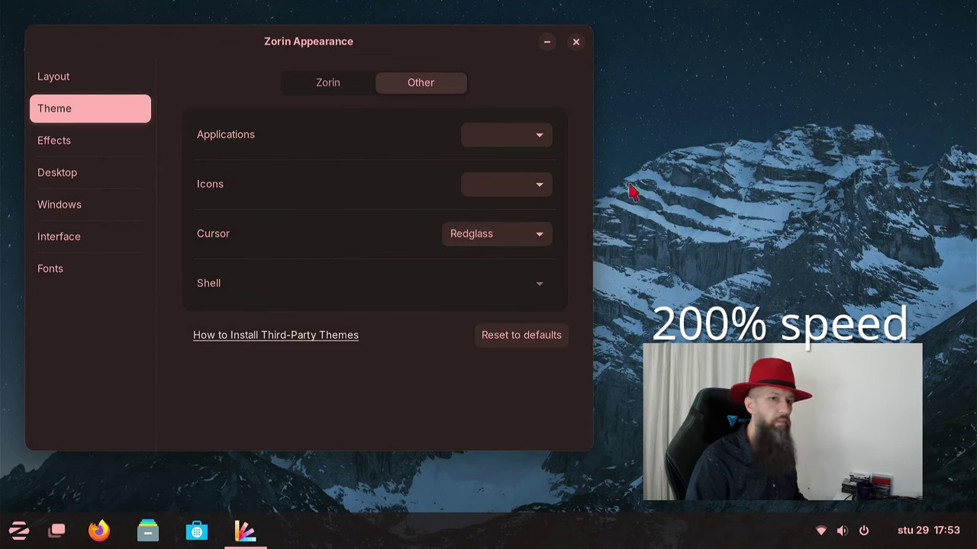
{"action": "left_click", "coordinate": [534, 235]}
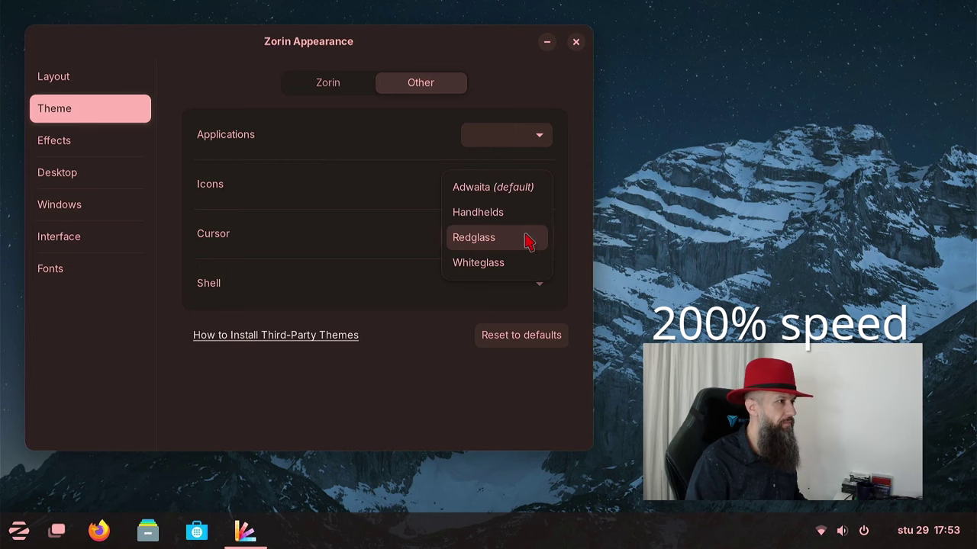
{"action": "left_click", "coordinate": [495, 264]}
{"action": "left_click", "coordinate": [510, 233]}
{"action": "left_click", "coordinate": [475, 212]}
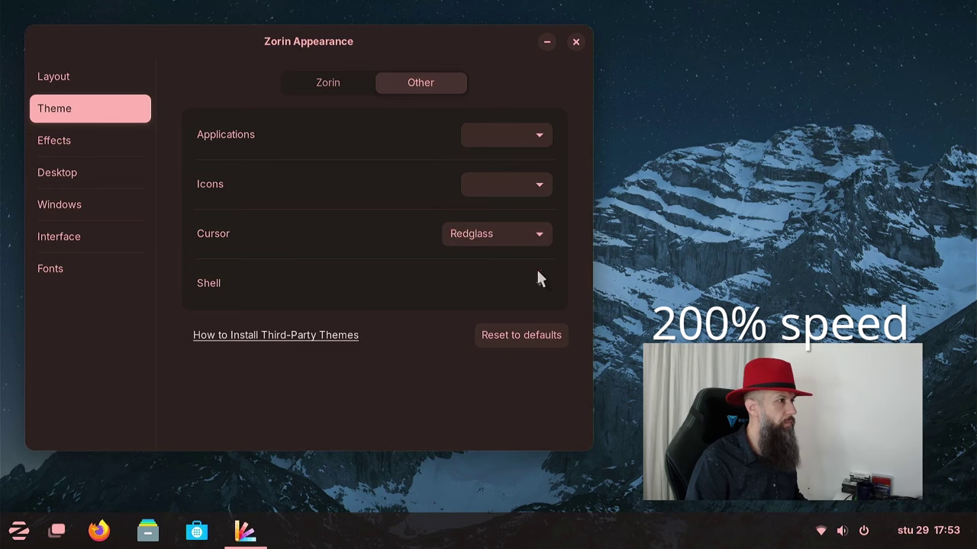
Set the icon theme to Adwaita and the applications theme to Adwaita-dark, and shift the Zorin Appearance window slightly.
{"action": "left_click", "coordinate": [539, 185]}
{"action": "left_click", "coordinate": [541, 189]}
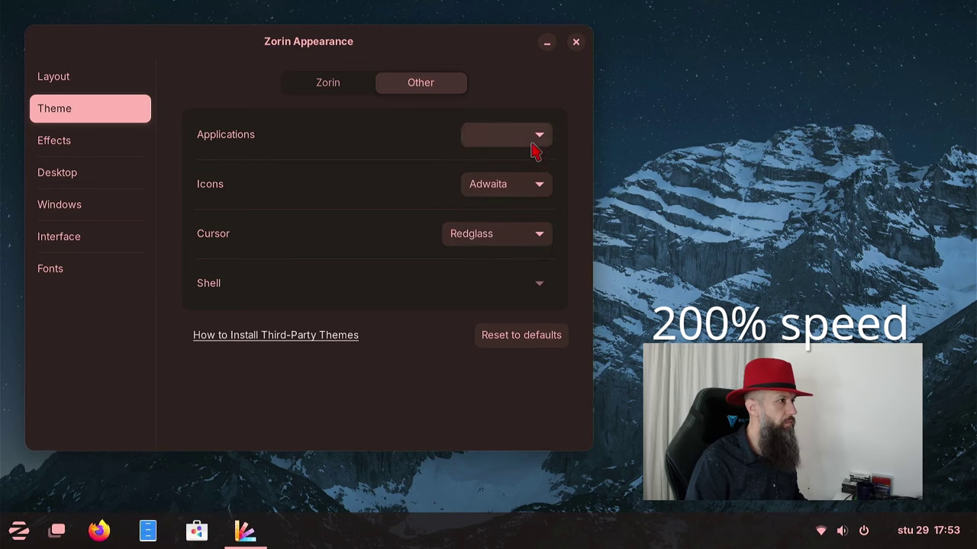
{"action": "left_click", "coordinate": [534, 137]}
{"action": "left_click", "coordinate": [500, 163]}
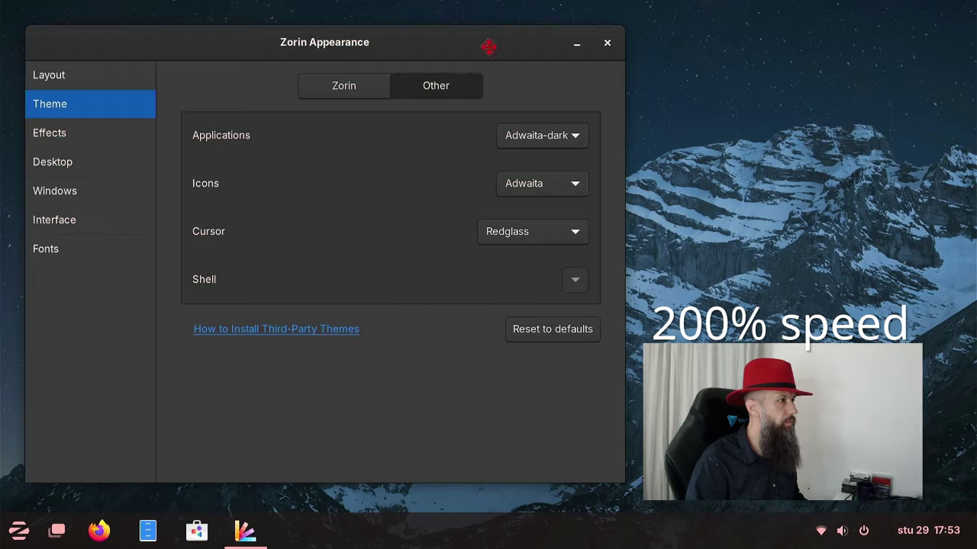
{"action": "mouse_move", "coordinate": [488, 47]}
{"action": "left_mouse_down"}
{"action": "mouse_move", "coordinate": [643, 87]}
{"action": "mouse_move", "coordinate": [478, 45]}
{"action": "left_mouse_up"}
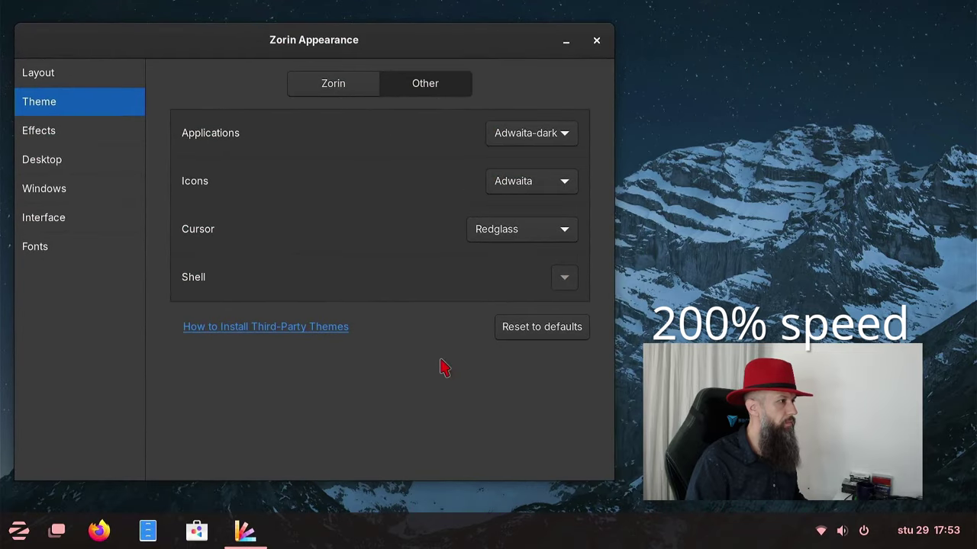
Read the Zorin help page on installing third-party themes, and close both the browser and Zorin Appearance.
{"action": "left_click", "coordinate": [324, 335]}
{"action": "scroll", "coordinate": [375, 238], "scroll_direction": "down", "scroll_amount": 1}
{"action": "scroll", "coordinate": [375, 238], "scroll_direction": "down", "scroll_amount": 10}
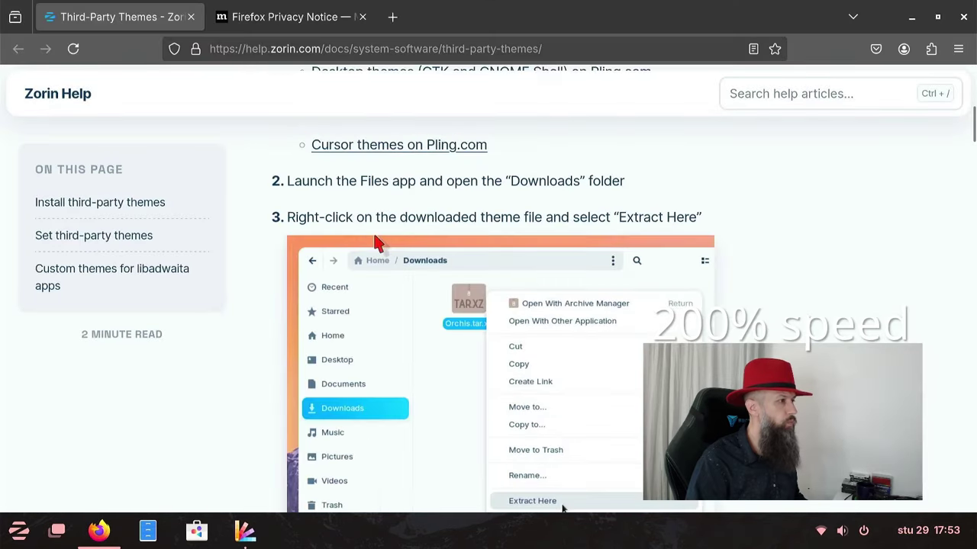
{"action": "scroll", "coordinate": [379, 244], "scroll_direction": "down", "scroll_amount": 7}
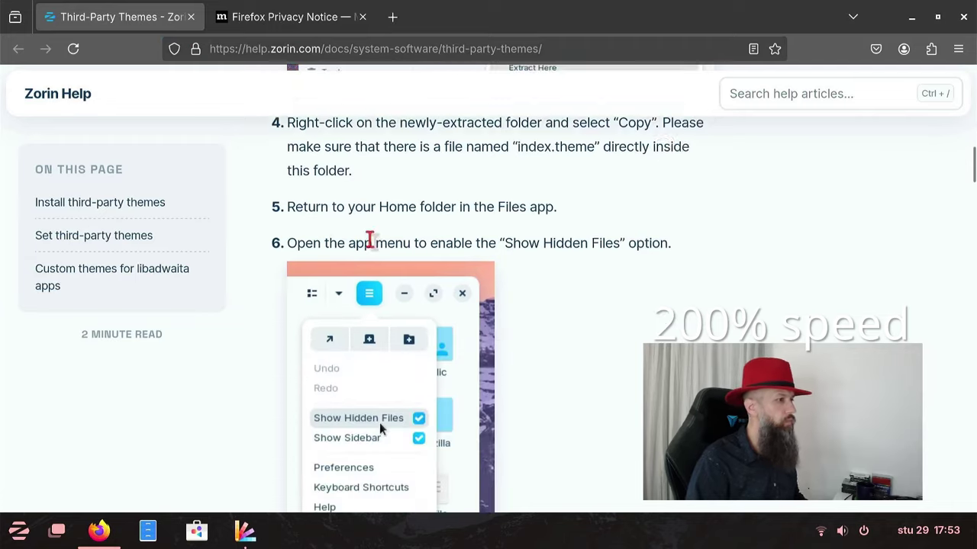
{"action": "left_click", "coordinate": [961, 22]}
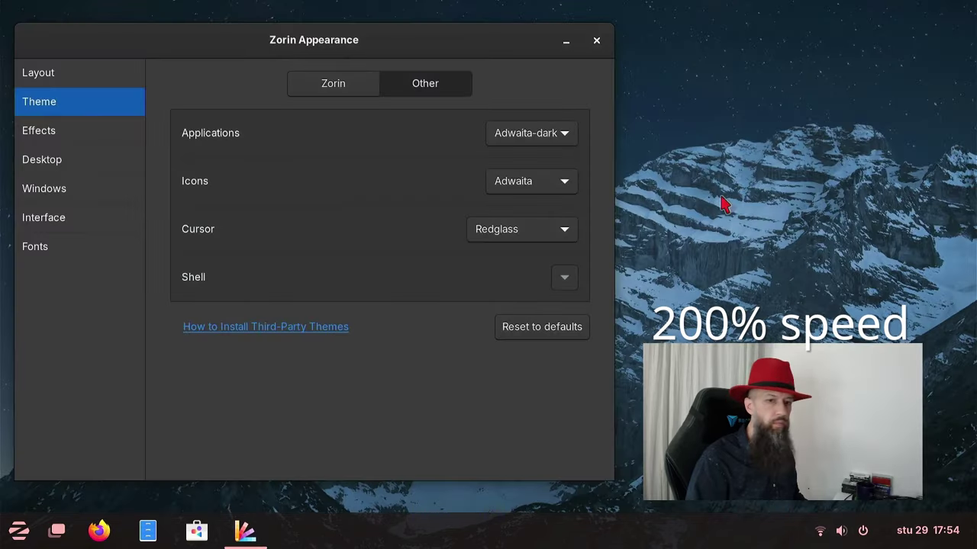
{"action": "left_click", "coordinate": [598, 42]}
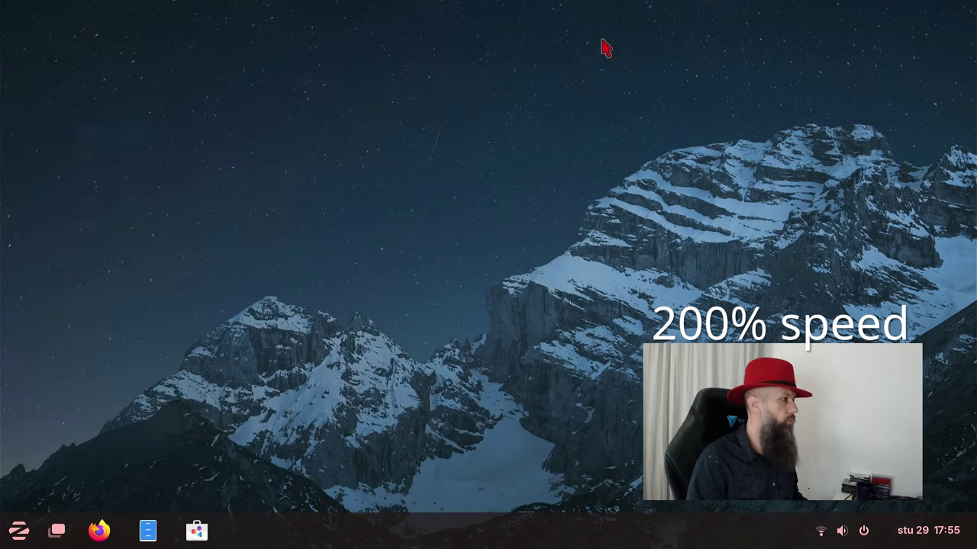
Search the installed applications for Writer and launch LibreOffice Writer.
{"action": "left_click", "coordinate": [19, 530]}
{"action": "type", "text": "writer"}
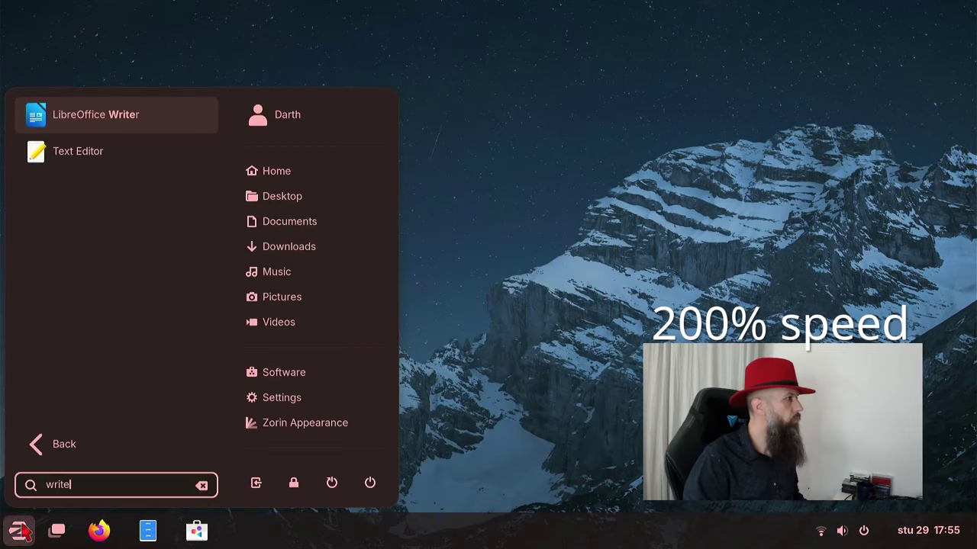
{"action": "key", "text": "Return"}
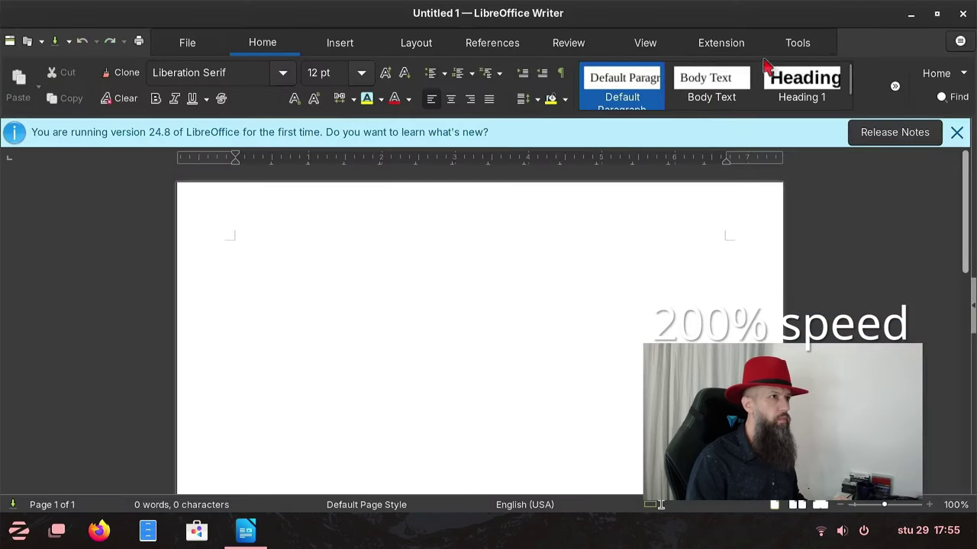
Check the version details in the About LibreOffice dialog, and close the dialog and Writer.
{"action": "left_click", "coordinate": [796, 43]}
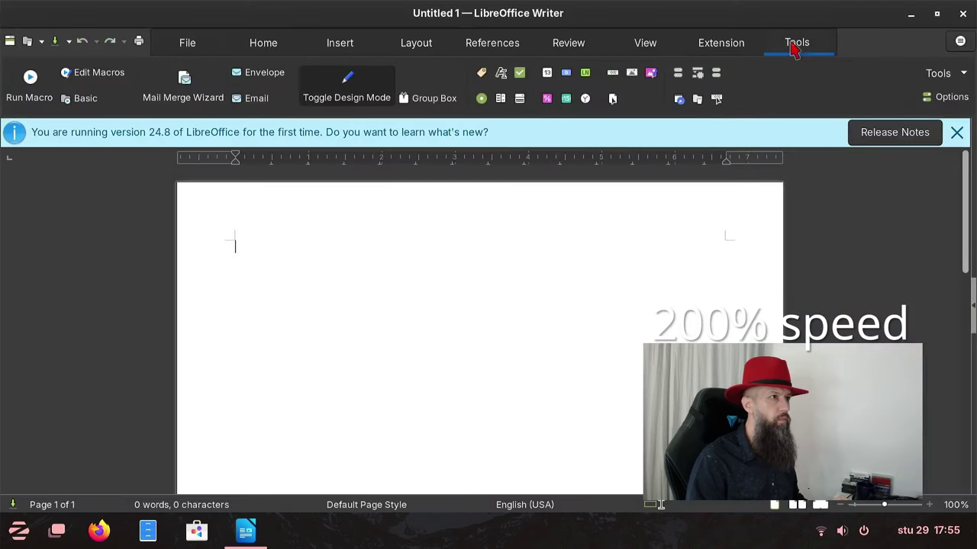
{"action": "left_click", "coordinate": [960, 41]}
{"action": "left_click", "coordinate": [839, 227]}
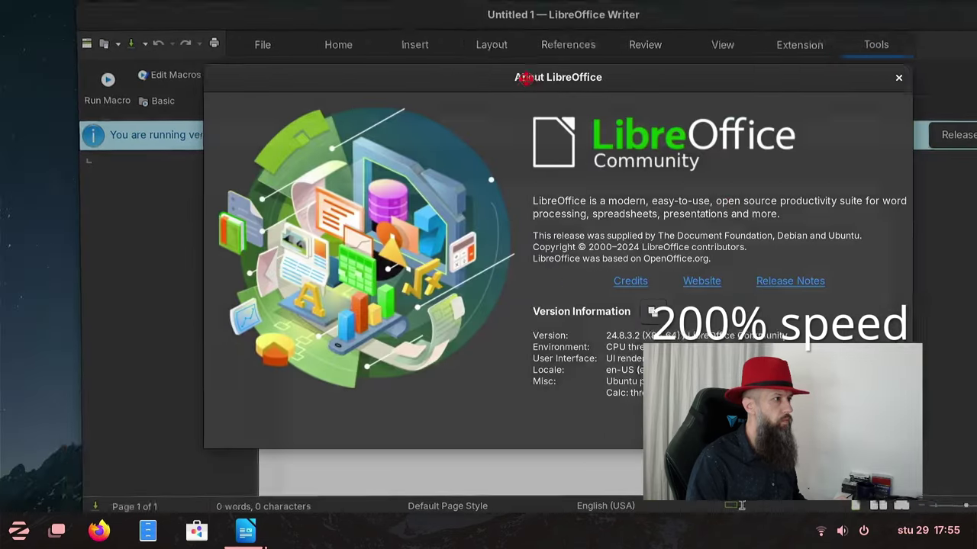
{"action": "left_click_drag", "start_coordinate": [447, 77], "coordinate": [314, 78]}
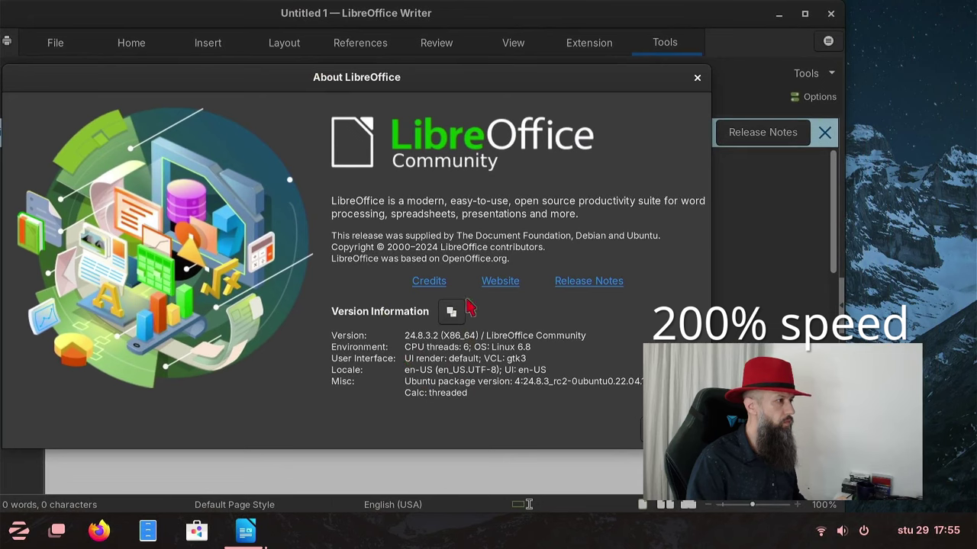
{"action": "left_click", "coordinate": [695, 78]}
{"action": "left_click", "coordinate": [829, 15]}
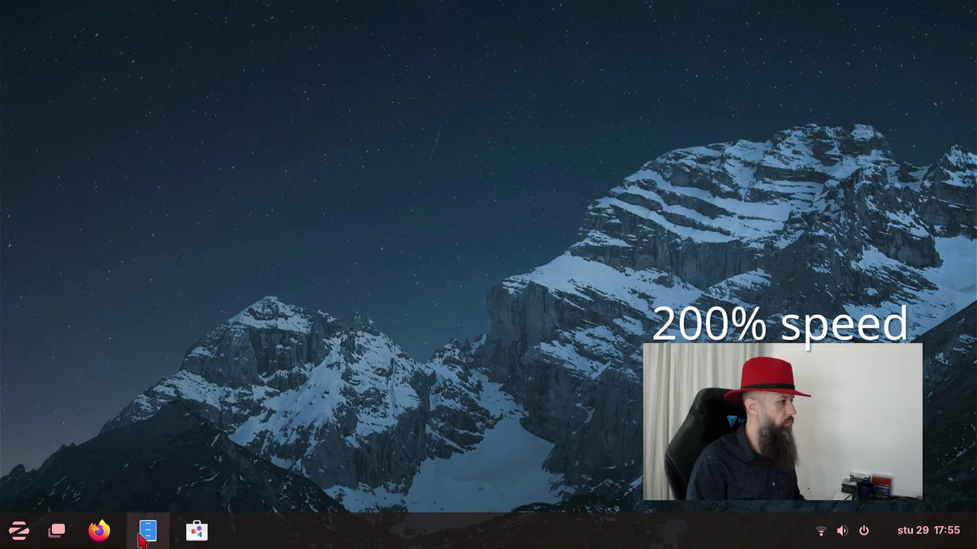
Open the Software store and search it for visual studio.
{"action": "left_click", "coordinate": [197, 529]}
{"action": "left_click", "coordinate": [15, 20]}
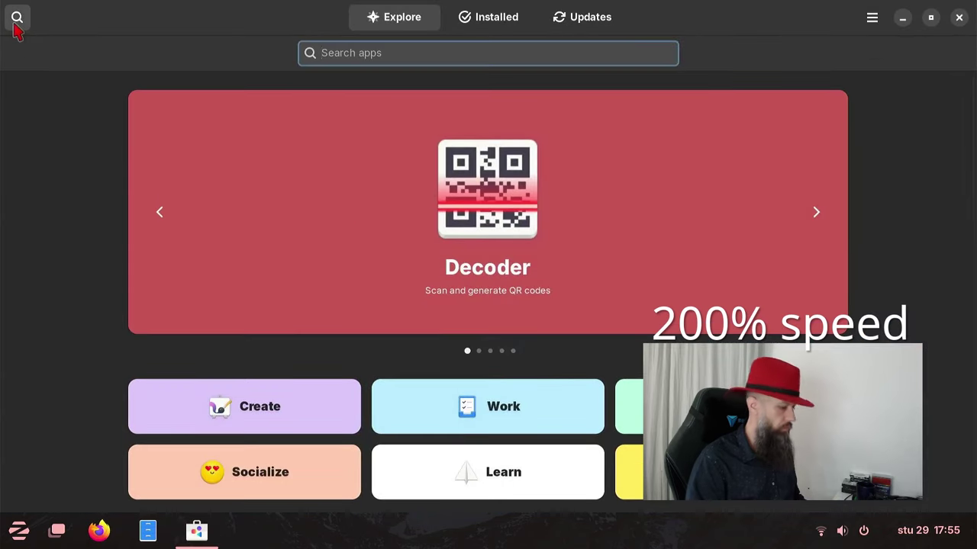
{"action": "type", "text": "visual"}
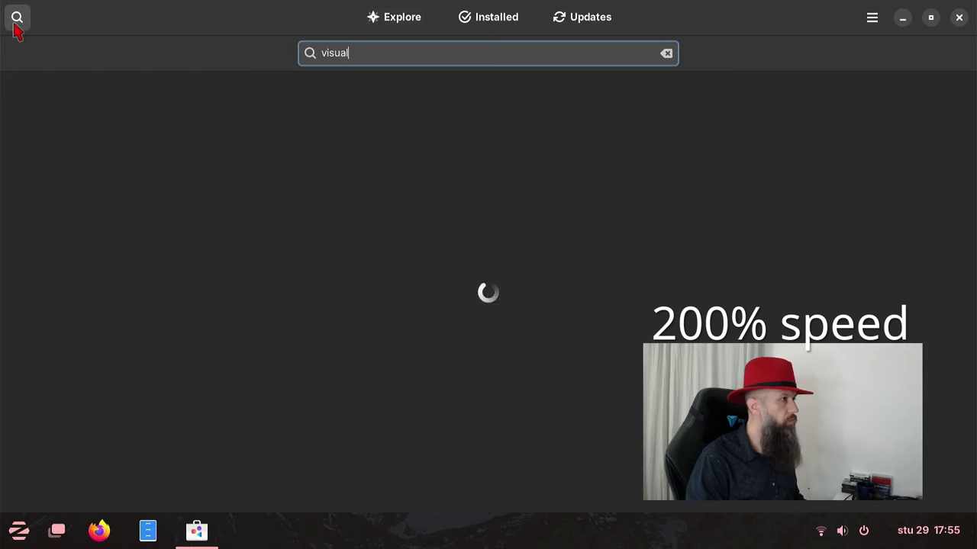
{"action": "type", "text": " studio"}
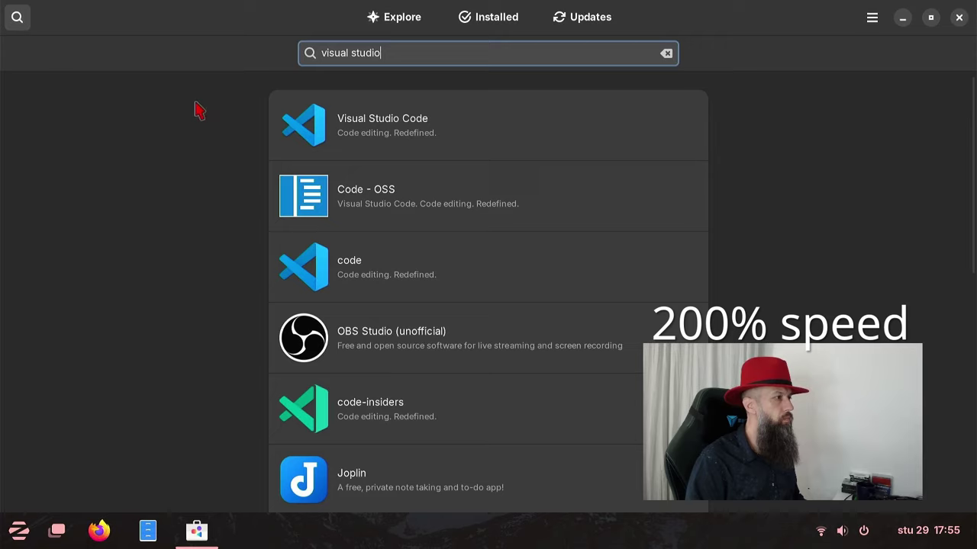
Check the available installation sources for Visual Studio Code and return to the search results.
{"action": "left_click", "coordinate": [399, 135]}
{"action": "left_click", "coordinate": [782, 128]}
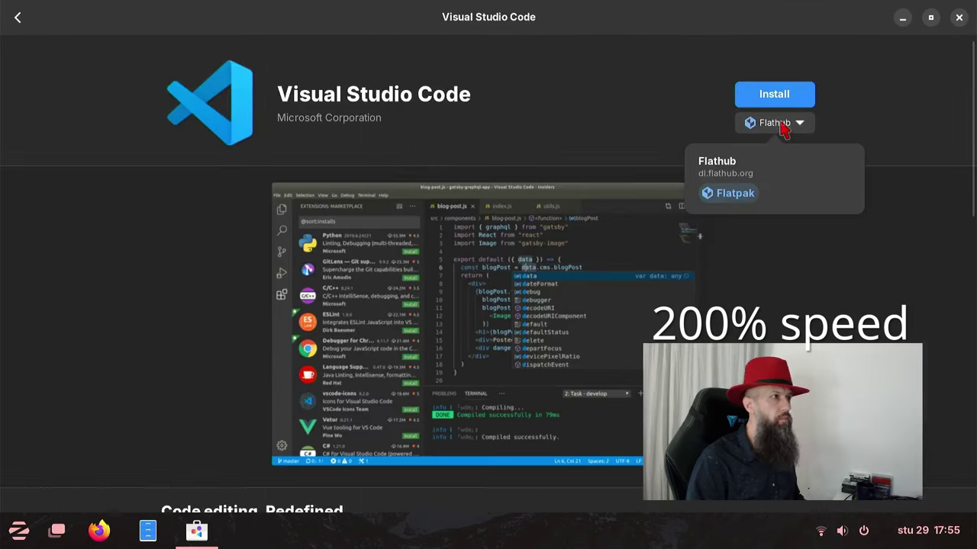
{"action": "left_click", "coordinate": [17, 17]}
{"action": "left_click", "coordinate": [17, 17]}
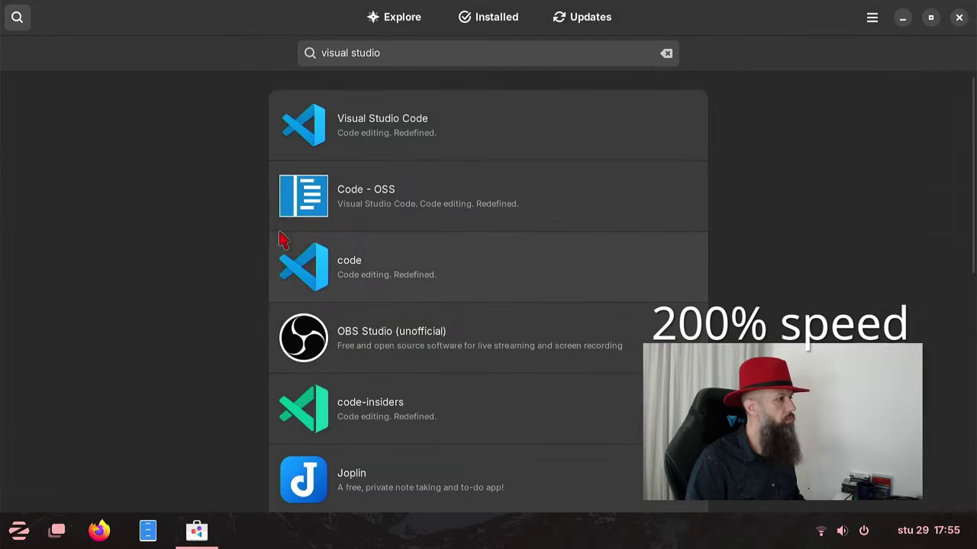
Check the available installation sources for OBS Studio and return to the search results.
{"action": "scroll", "coordinate": [290, 238], "scroll_direction": "down", "scroll_amount": 2}
{"action": "left_click", "coordinate": [412, 304]}
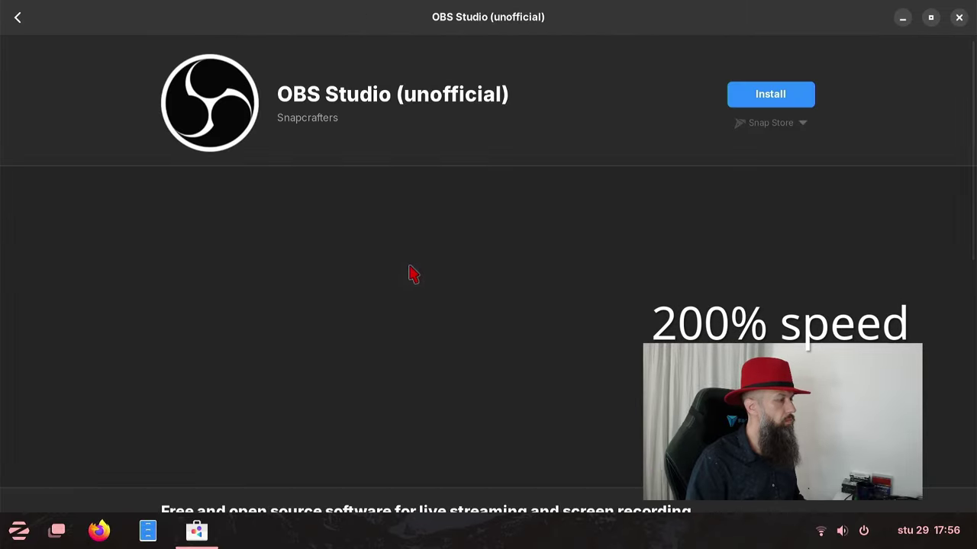
{"action": "left_click", "coordinate": [778, 130]}
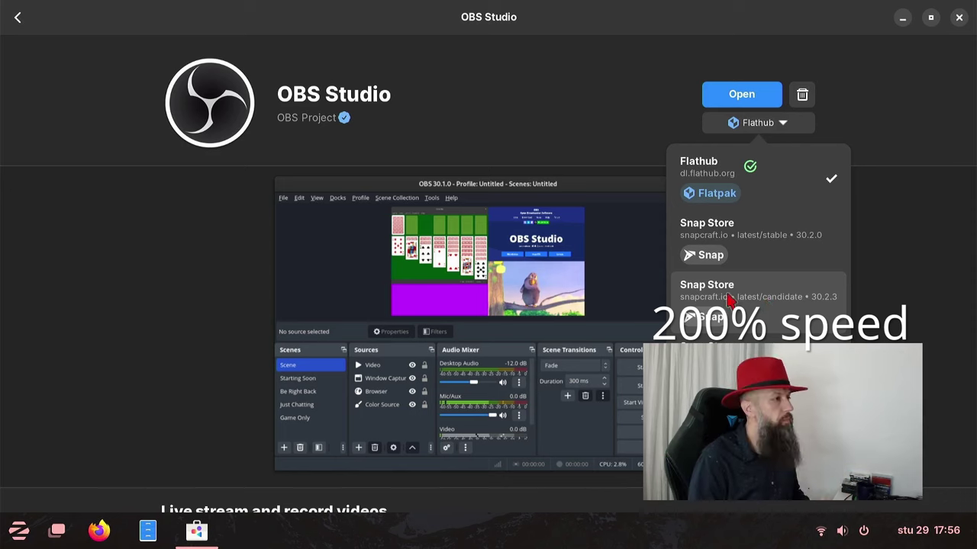
{"action": "left_click", "coordinate": [347, 74]}
{"action": "left_click", "coordinate": [17, 18]}
Look through the remaining search results, go to the store's Explore page and browse the apps in the Create category.
{"action": "scroll", "coordinate": [311, 280], "scroll_direction": "down", "scroll_amount": 10}
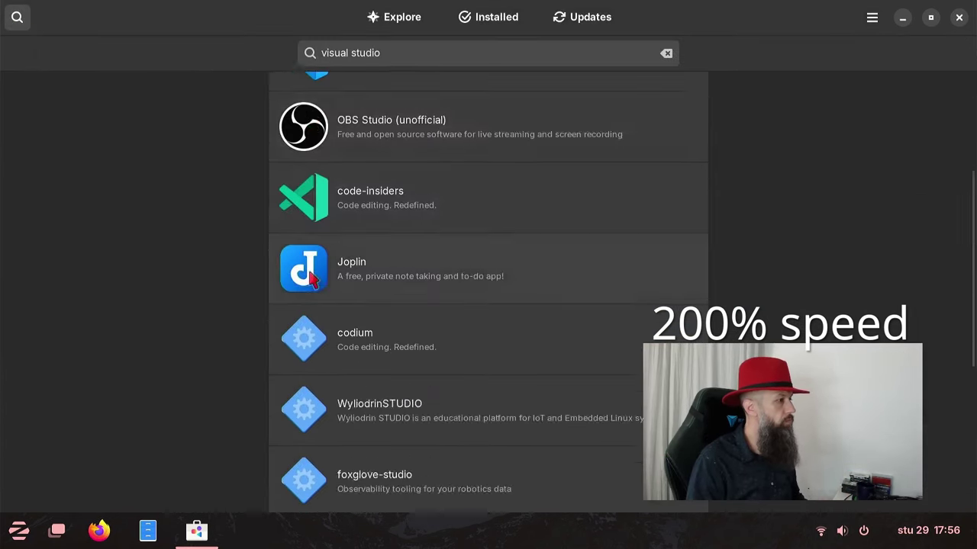
{"action": "left_click", "coordinate": [396, 18]}
{"action": "scroll", "coordinate": [410, 205], "scroll_direction": "down", "scroll_amount": 4}
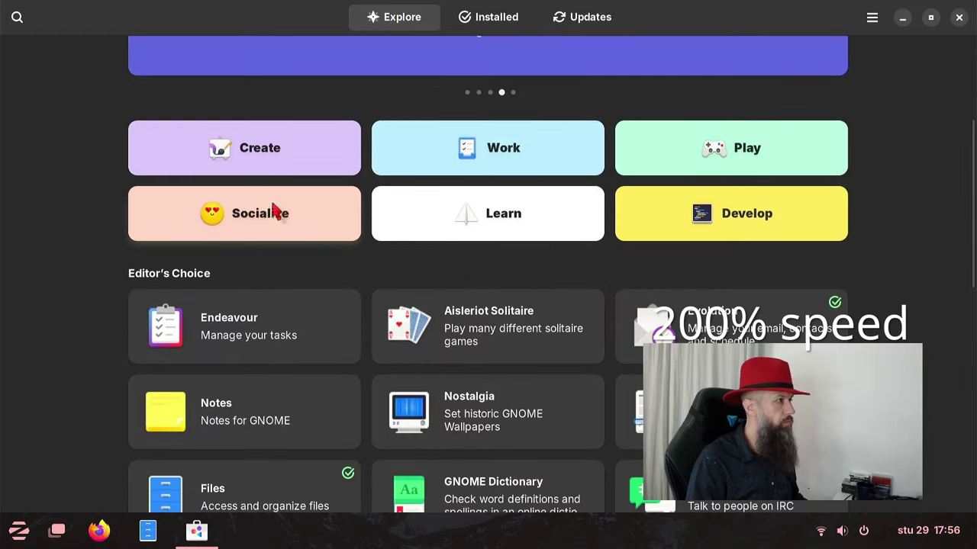
{"action": "left_click", "coordinate": [276, 206]}
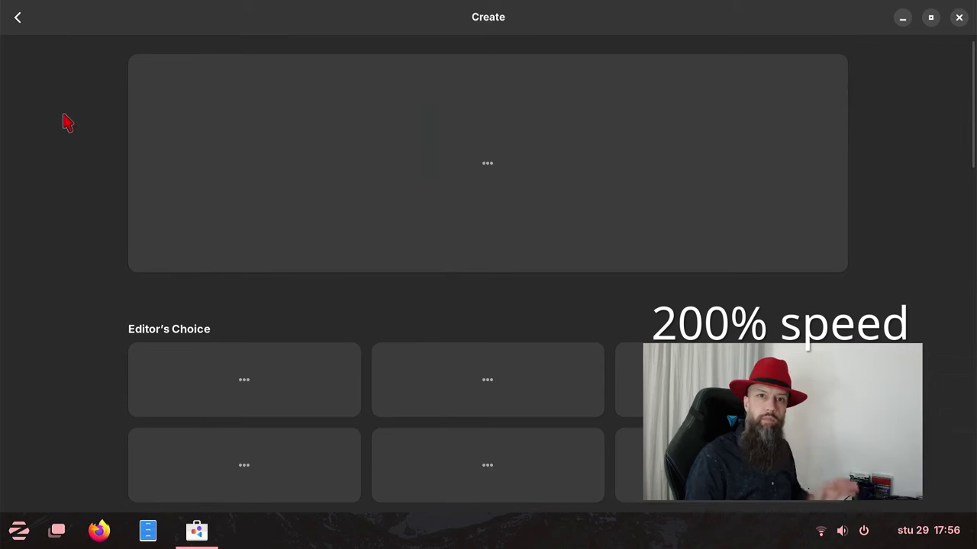
{"action": "scroll", "coordinate": [57, 133], "scroll_direction": "down", "scroll_amount": 5}
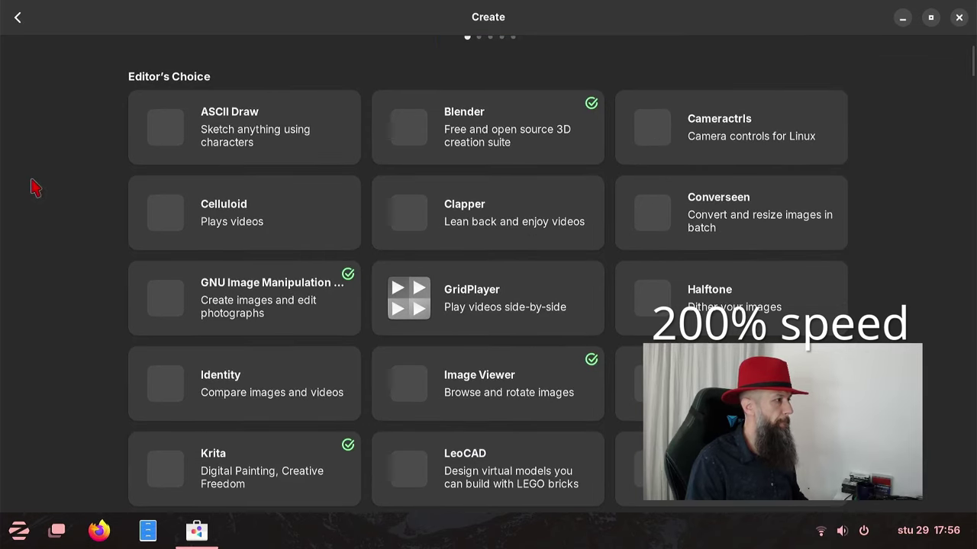
{"action": "scroll", "coordinate": [35, 187], "scroll_direction": "down", "scroll_amount": 10}
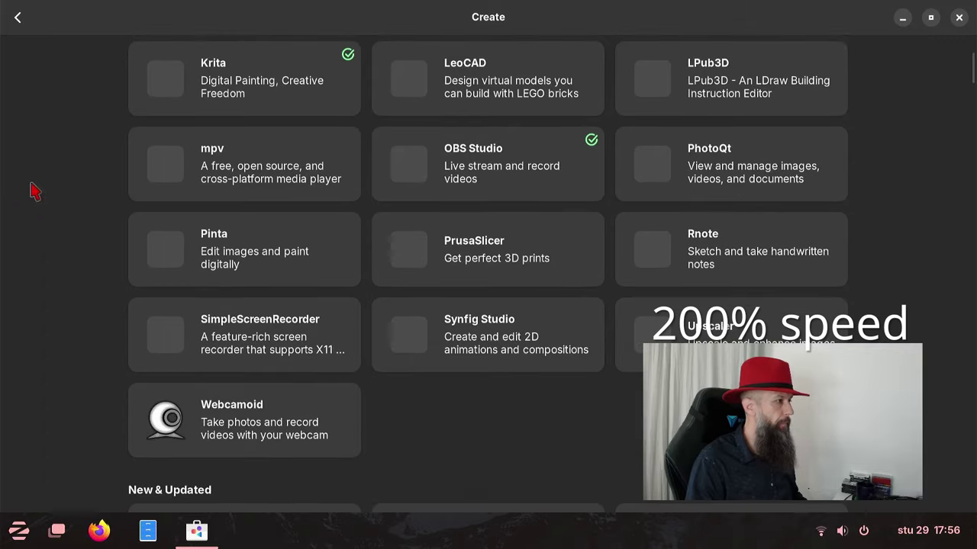
{"action": "scroll", "coordinate": [34, 190], "scroll_direction": "down", "scroll_amount": 4}
{"action": "scroll", "coordinate": [35, 191], "scroll_direction": "up", "scroll_amount": 18}
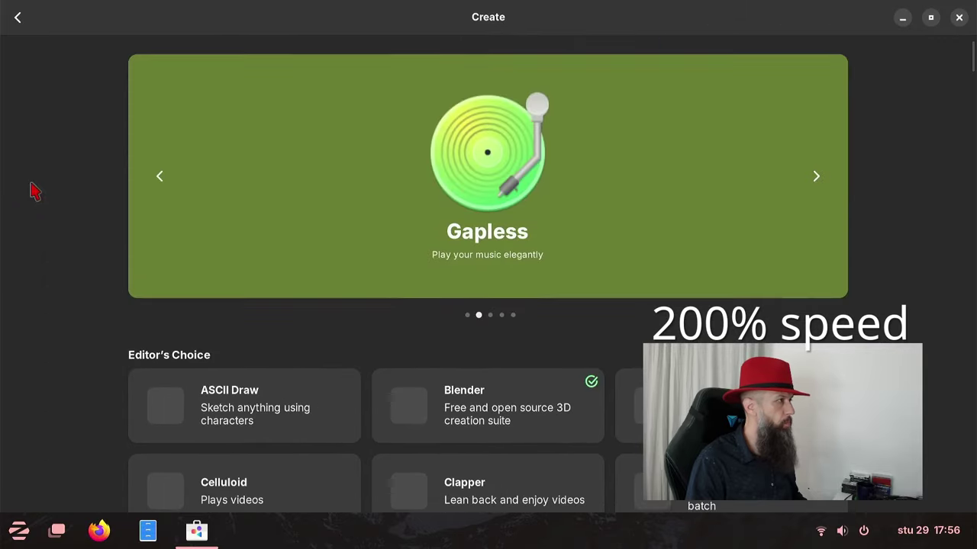
Switch to Firefox and load speedtest.net, clearing the way to the test page.
{"action": "left_click", "coordinate": [98, 530]}
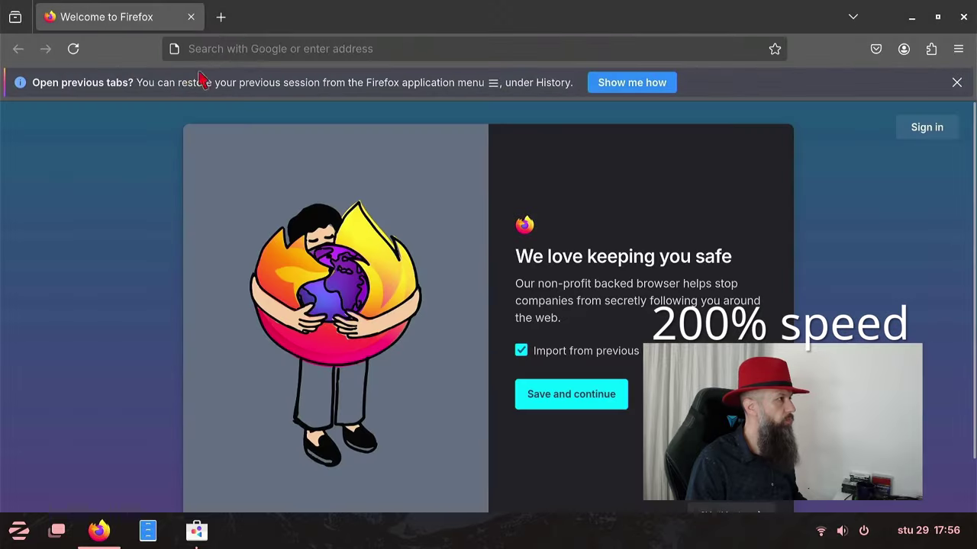
{"action": "left_click", "coordinate": [245, 49]}
{"action": "type", "text": "speedtest.net"}
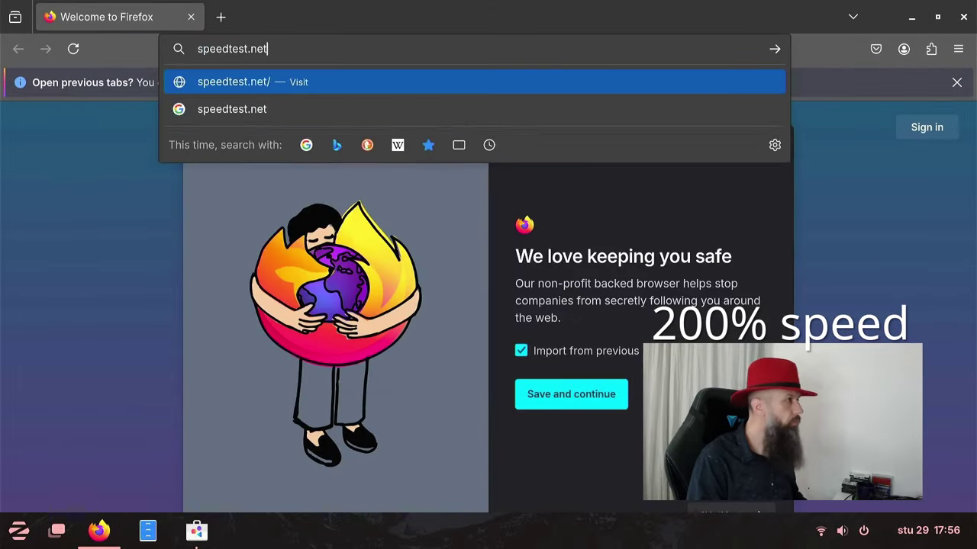
{"action": "key", "text": "Return"}
{"action": "left_click", "coordinate": [699, 139]}
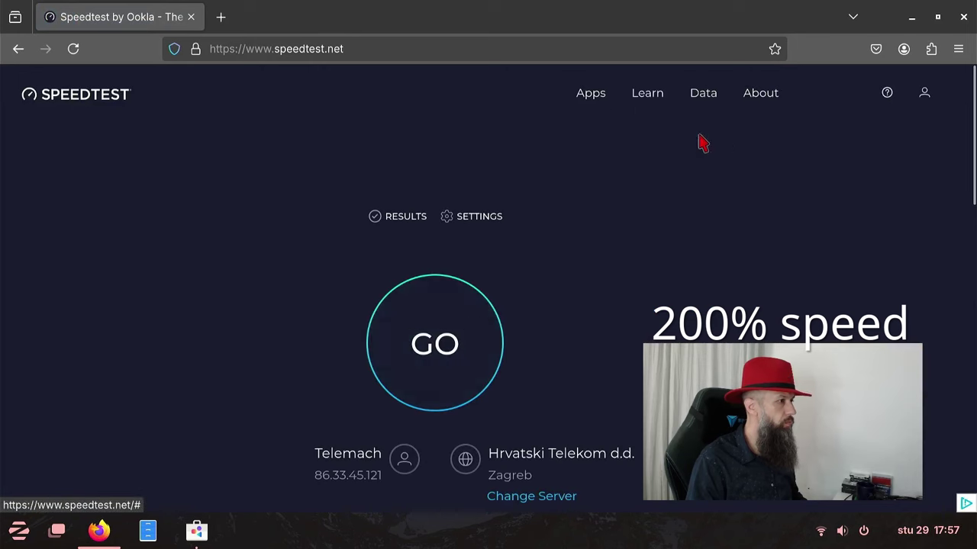
Run the internet connection speed test and close the browser.
{"action": "left_click", "coordinate": [443, 345]}
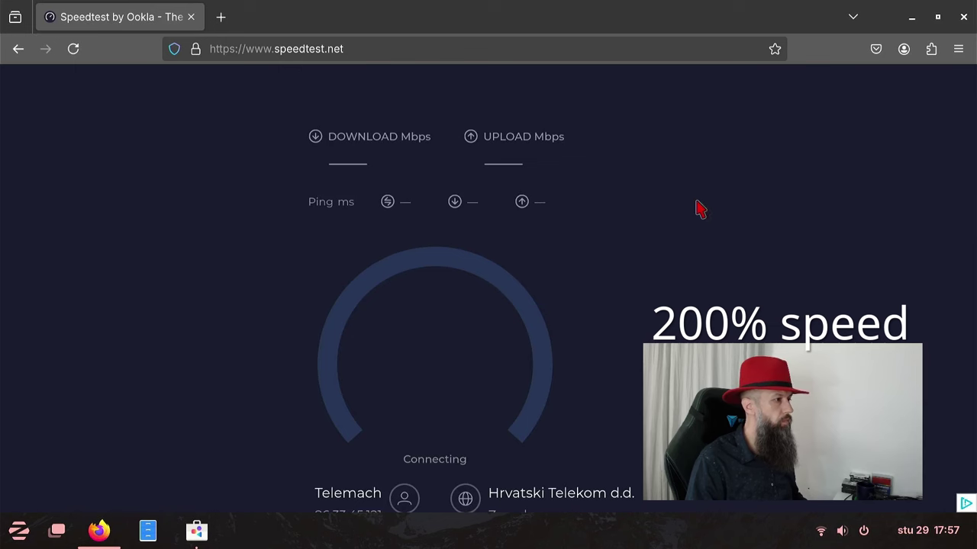
{"action": "left_click", "coordinate": [447, 146]}
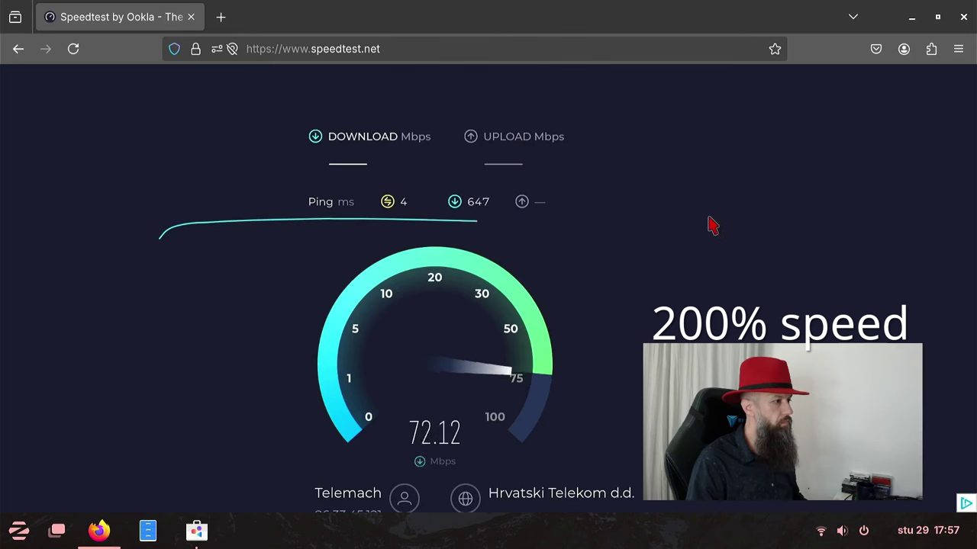
{"action": "left_click", "coordinate": [963, 17]}
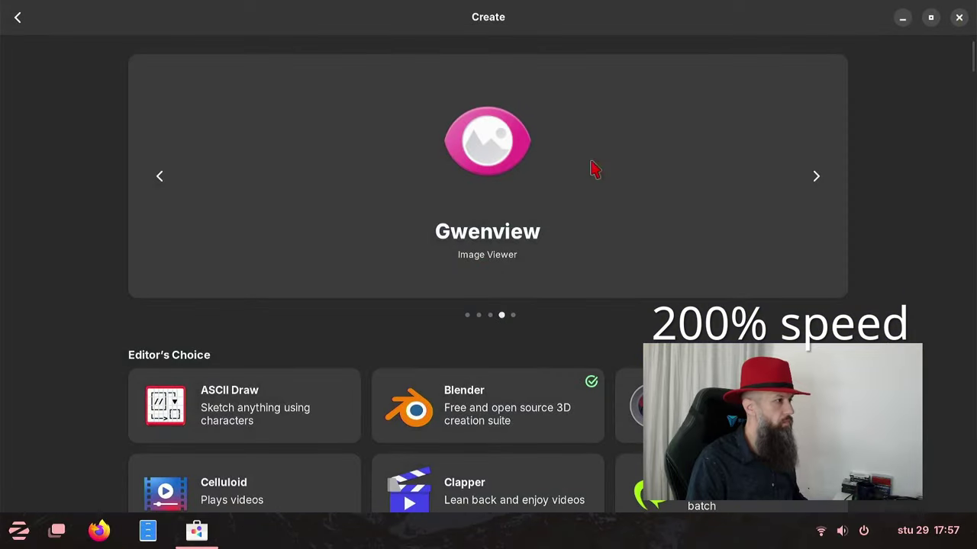
Look through the Editor's Choice apps in the Create category and close the software store.
{"action": "scroll", "coordinate": [550, 199], "scroll_direction": "down", "scroll_amount": 5}
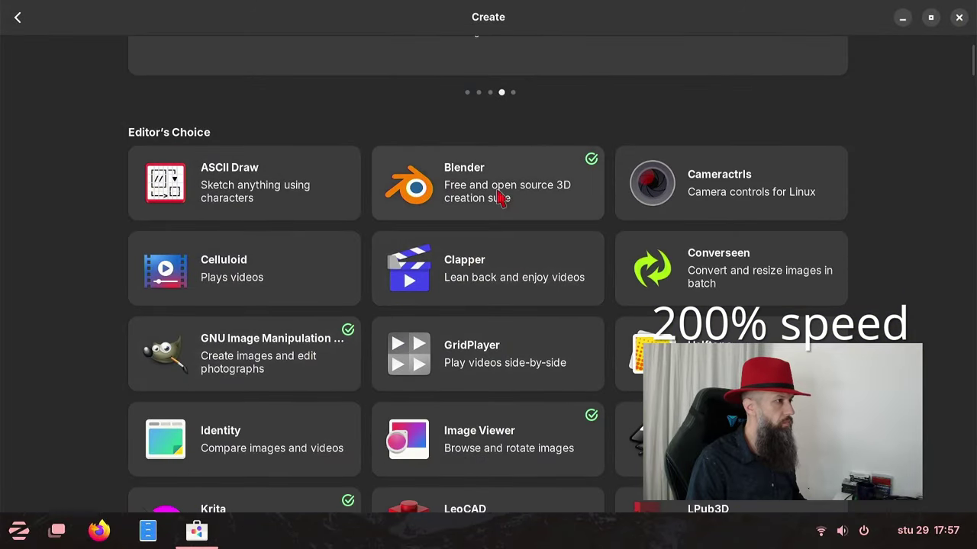
{"action": "left_click", "coordinate": [19, 530]}
{"action": "left_click", "coordinate": [959, 18]}
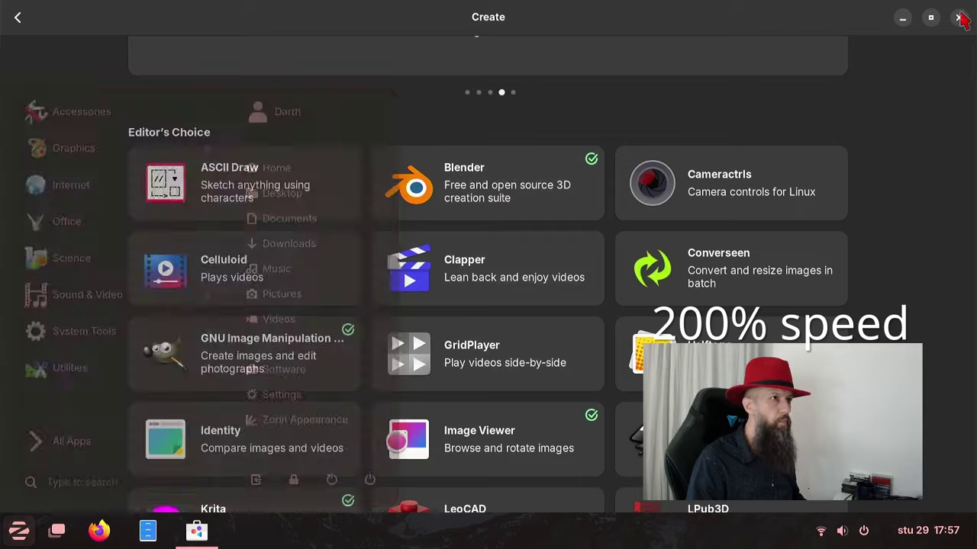
Browse the installed apps in the Accessories and Graphics categories, launch FreeCAD and close it again.
{"action": "left_click", "coordinate": [18, 530]}
{"action": "left_click", "coordinate": [131, 115]}
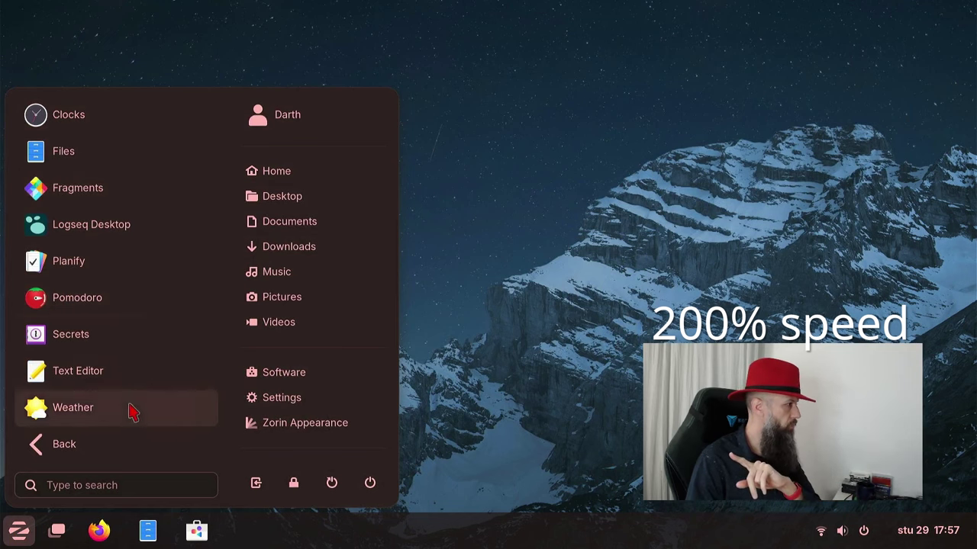
{"action": "left_click", "coordinate": [38, 450]}
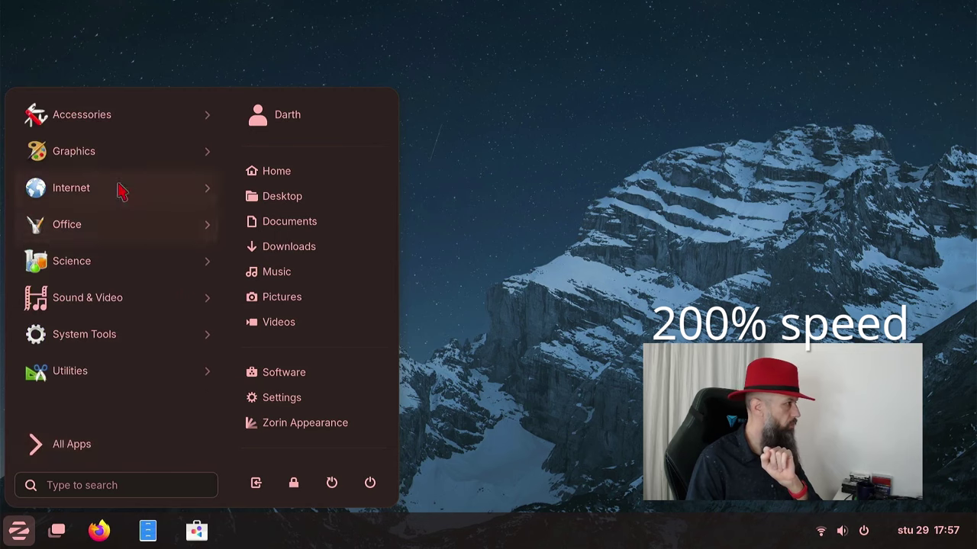
{"action": "left_click", "coordinate": [114, 156]}
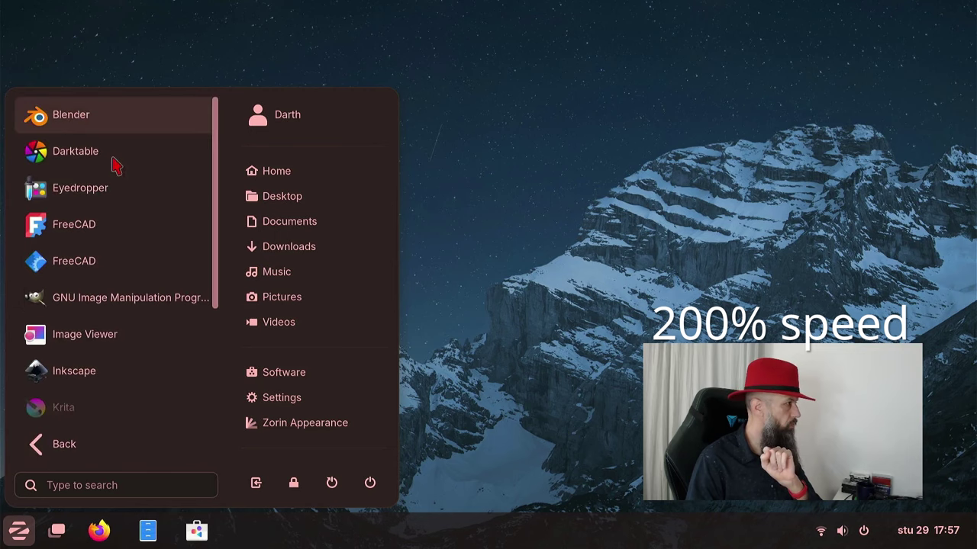
{"action": "left_click", "coordinate": [107, 233]}
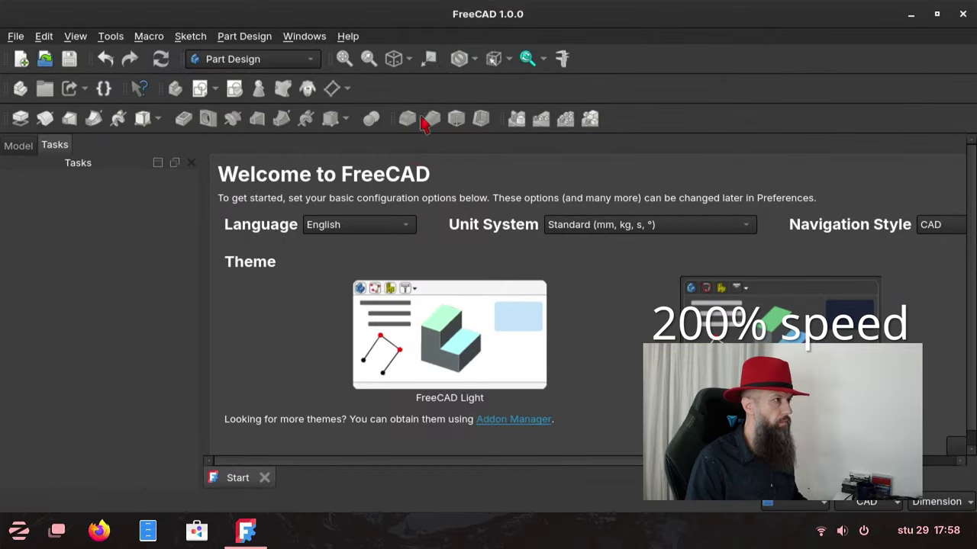
{"action": "left_click", "coordinate": [963, 14]}
Set the desktop background to the wallpaper of glossy purple and blue blocks and close the settings.
{"action": "right_click", "coordinate": [203, 131]}
{"action": "left_click", "coordinate": [281, 298]}
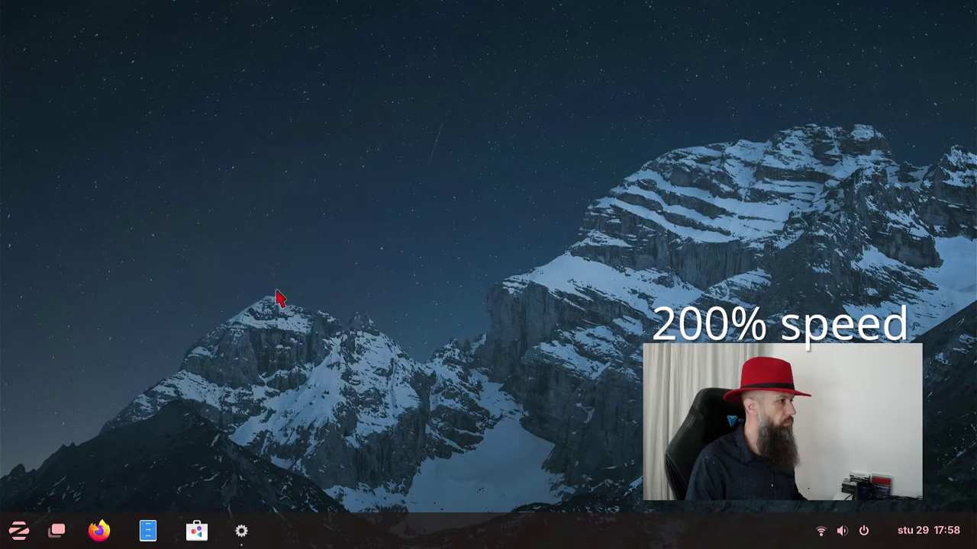
{"action": "left_click_drag", "start_coordinate": [501, 19], "coordinate": [403, 22]}
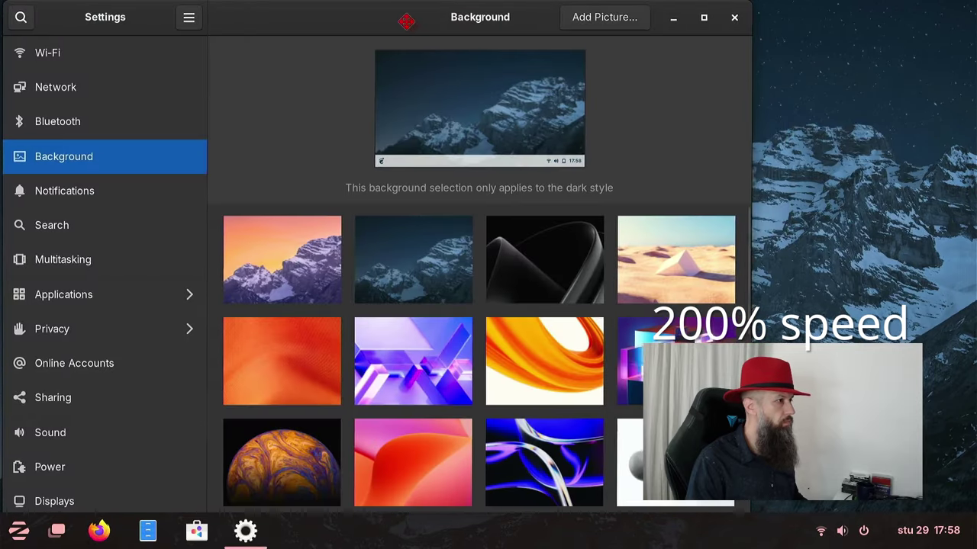
{"action": "scroll", "coordinate": [461, 285], "scroll_direction": "down", "scroll_amount": 5}
{"action": "scroll", "coordinate": [461, 284], "scroll_direction": "down", "scroll_amount": 2}
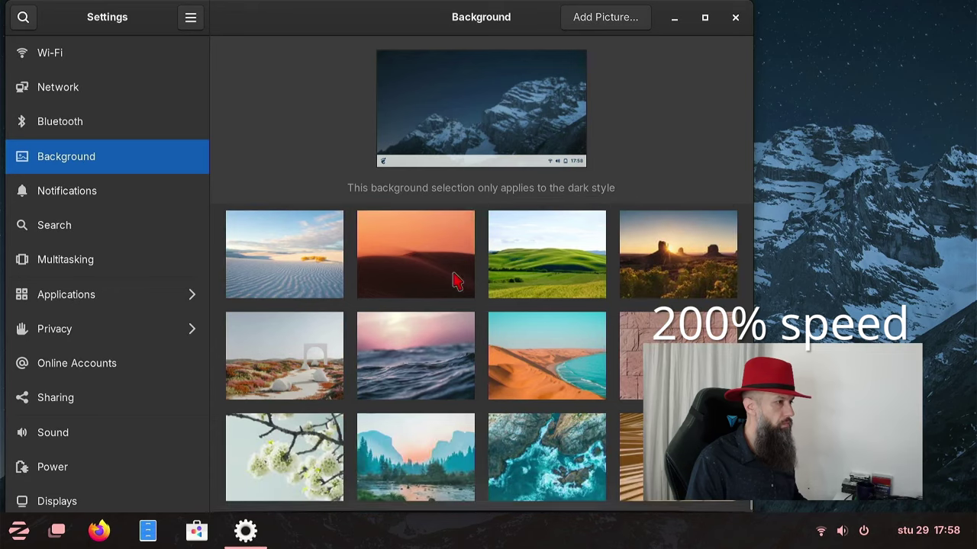
{"action": "scroll", "coordinate": [477, 338], "scroll_direction": "down", "scroll_amount": 5}
{"action": "scroll", "coordinate": [477, 338], "scroll_direction": "up", "scroll_amount": 1}
{"action": "scroll", "coordinate": [476, 338], "scroll_direction": "down", "scroll_amount": 1}
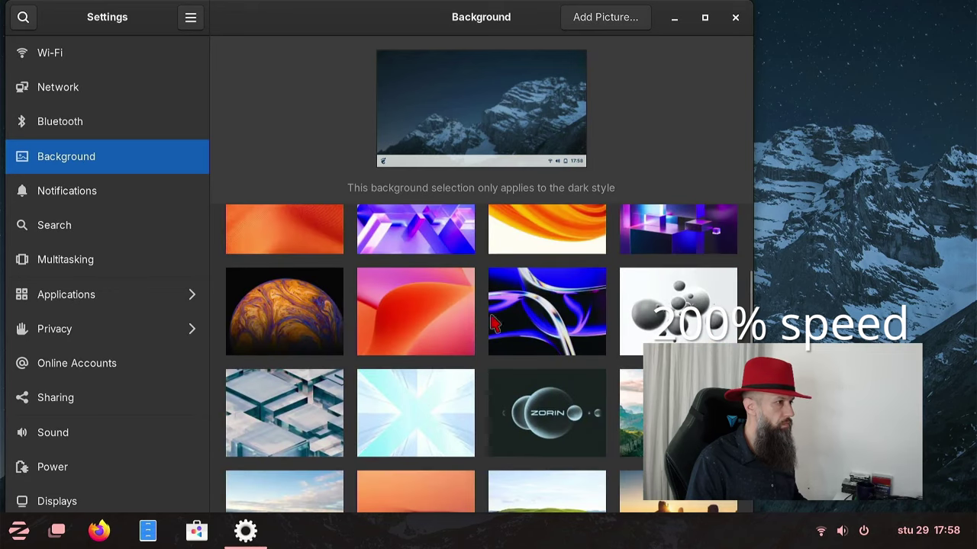
{"action": "left_click", "coordinate": [703, 216]}
{"action": "left_click", "coordinate": [735, 17]}
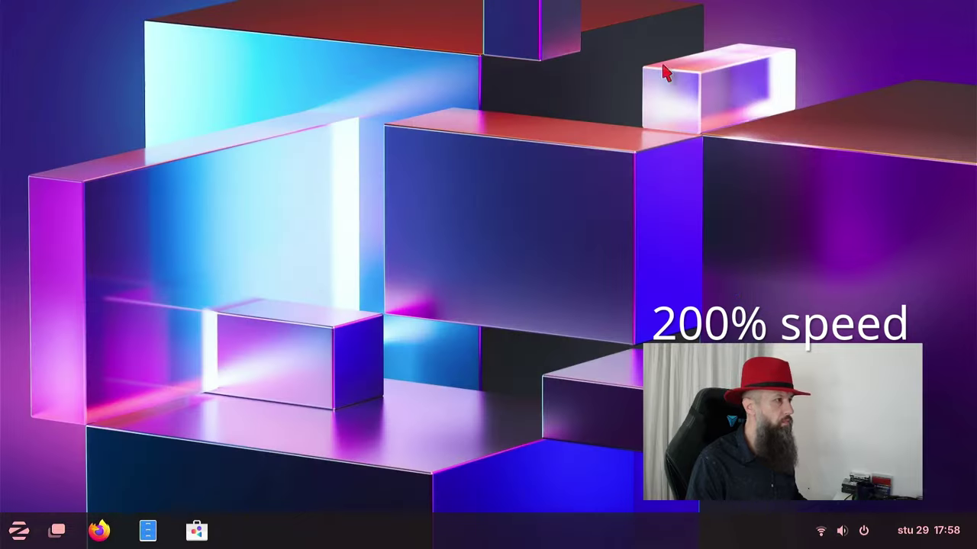
Look through the remaining installed Graphics apps and the apps in the Internet category.
{"action": "left_click", "coordinate": [19, 531]}
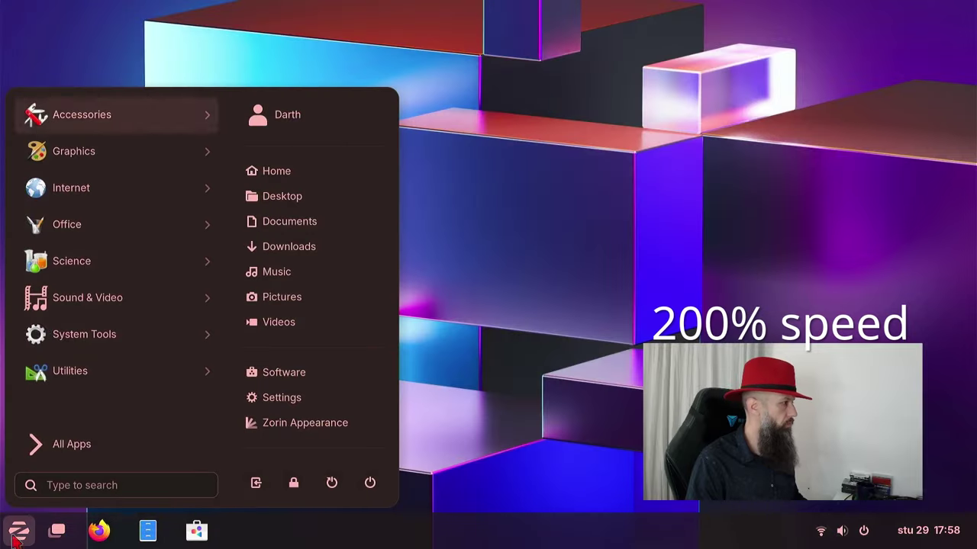
{"action": "left_click", "coordinate": [127, 171]}
{"action": "scroll", "coordinate": [115, 263], "scroll_direction": "down", "scroll_amount": 5}
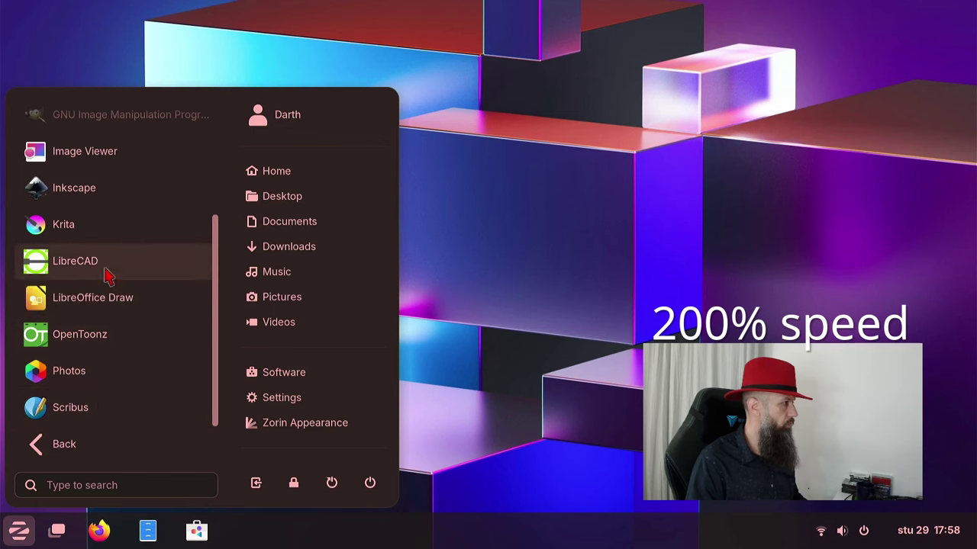
{"action": "left_click", "coordinate": [68, 444]}
{"action": "left_click", "coordinate": [107, 193]}
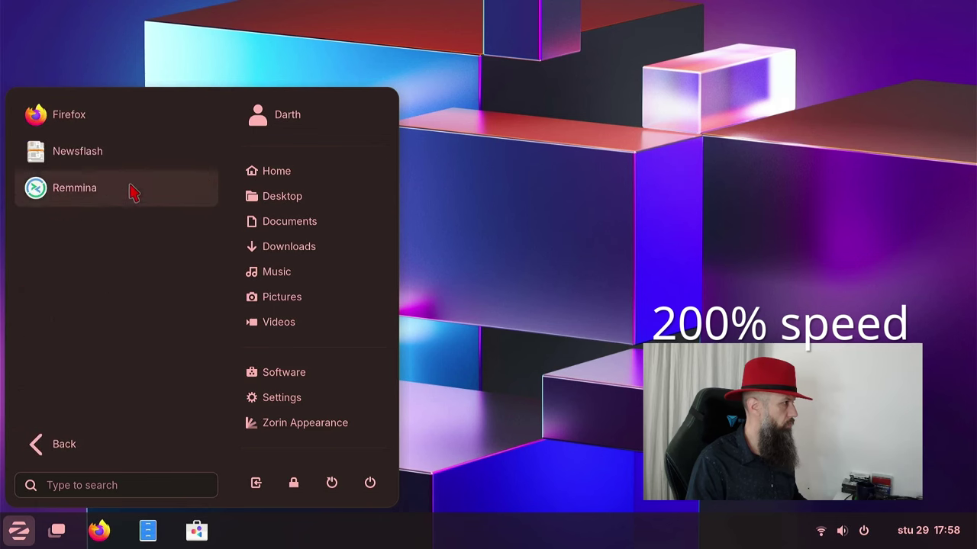
{"action": "left_click", "coordinate": [72, 453]}
{"action": "left_click", "coordinate": [105, 191]}
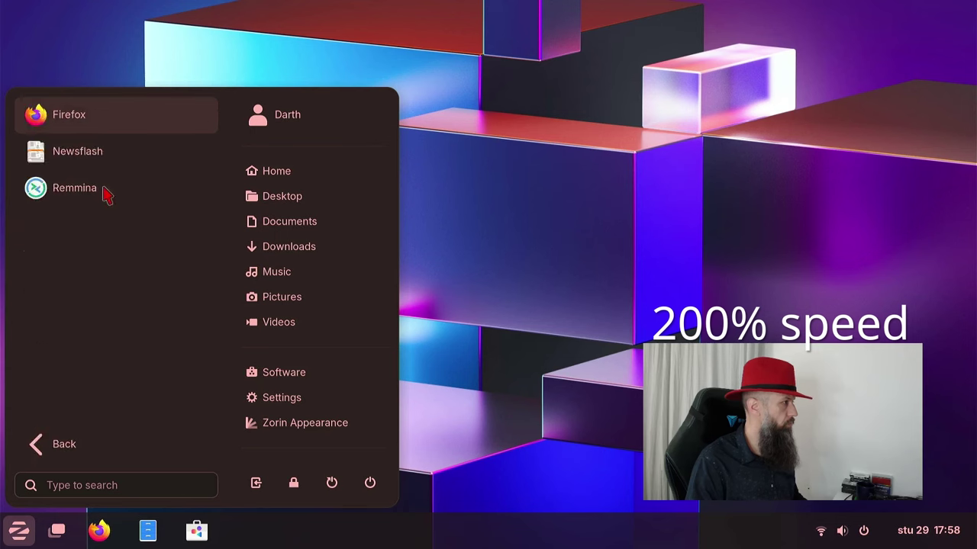
Look through the installed apps in the Office and Science categories and return to the category list.
{"action": "left_click", "coordinate": [72, 450]}
{"action": "left_click", "coordinate": [91, 228]}
{"action": "scroll", "coordinate": [114, 286], "scroll_direction": "down", "scroll_amount": 5}
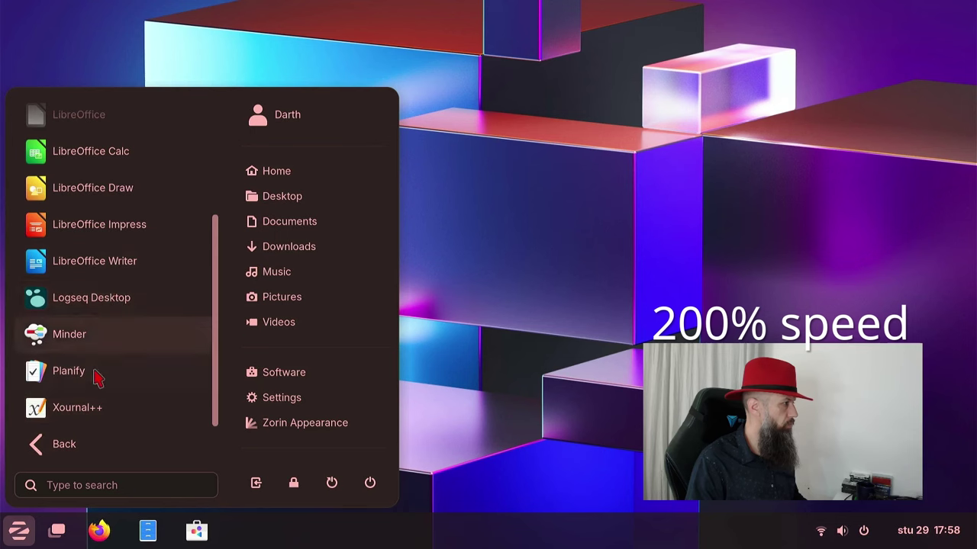
{"action": "left_click", "coordinate": [67, 446]}
{"action": "left_click", "coordinate": [97, 269]}
{"action": "left_click", "coordinate": [68, 443]}
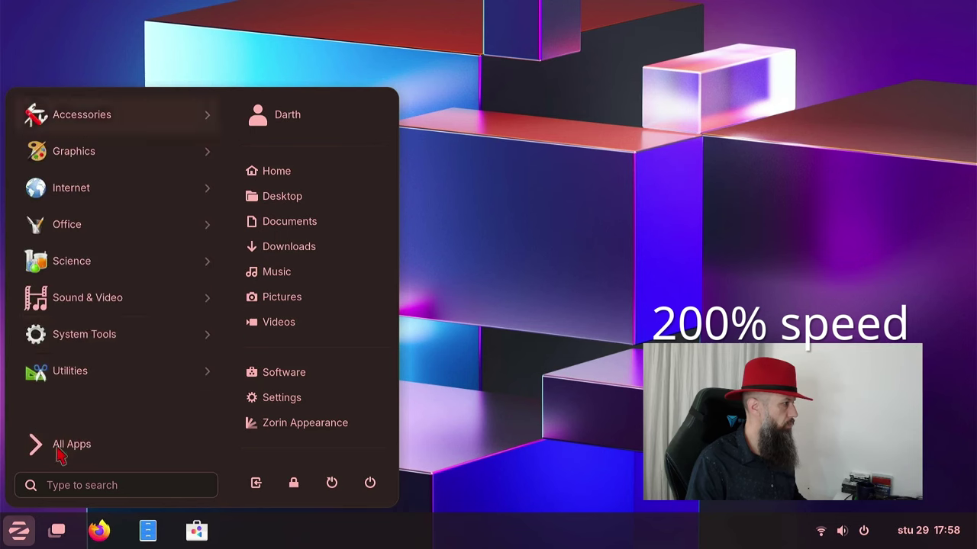
Look through the installed apps in the Sound & Video and System Tools categories.
{"action": "left_click", "coordinate": [114, 298]}
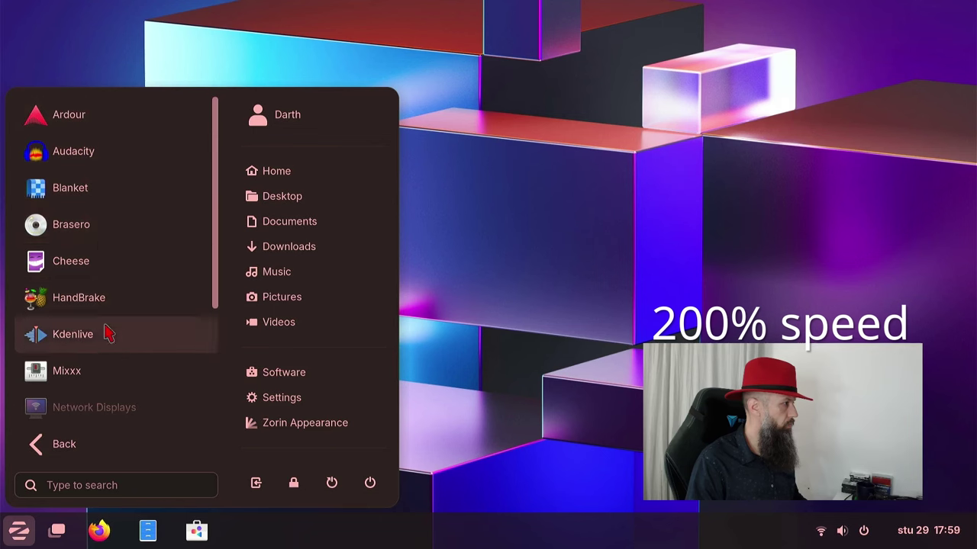
{"action": "scroll", "coordinate": [107, 359], "scroll_direction": "down", "scroll_amount": 5}
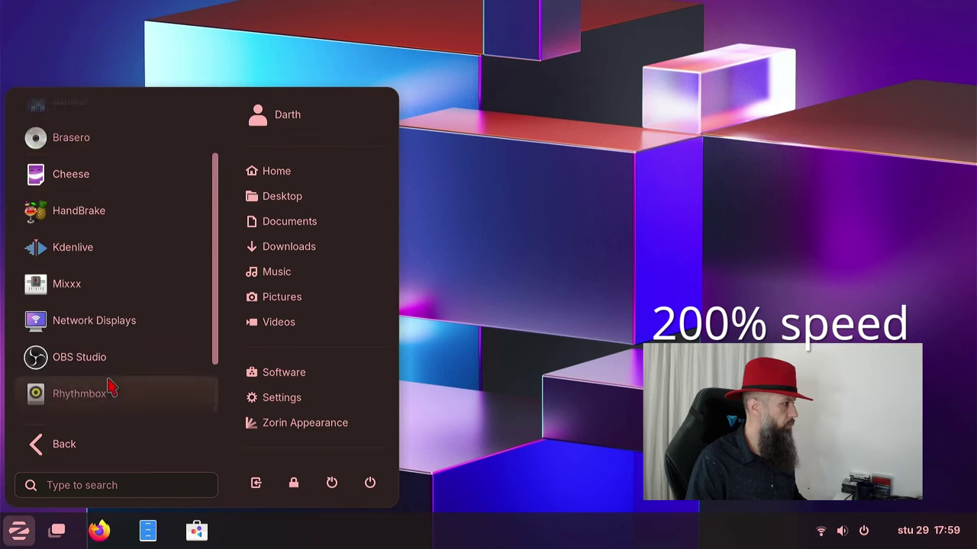
{"action": "left_click", "coordinate": [72, 451]}
{"action": "left_click", "coordinate": [123, 297]}
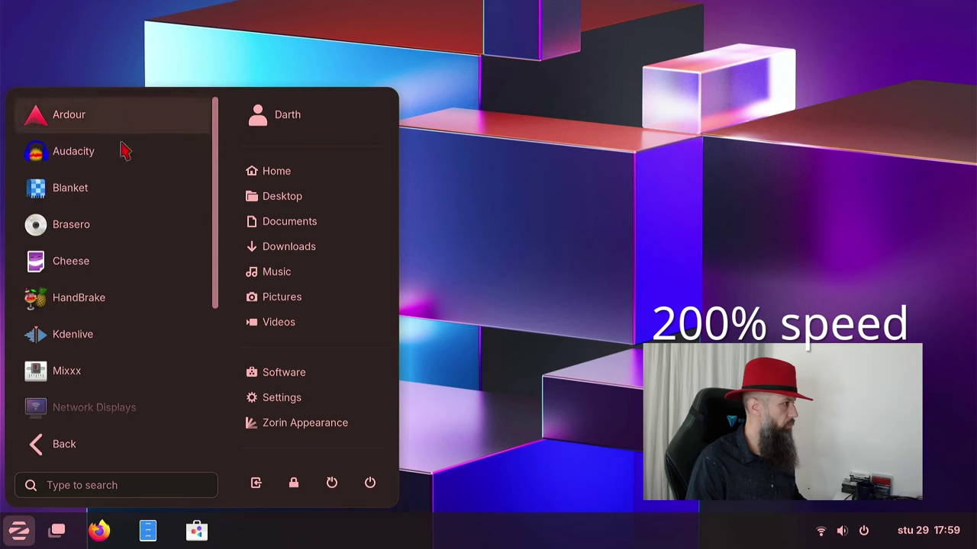
{"action": "left_click", "coordinate": [99, 443]}
{"action": "left_click", "coordinate": [115, 340]}
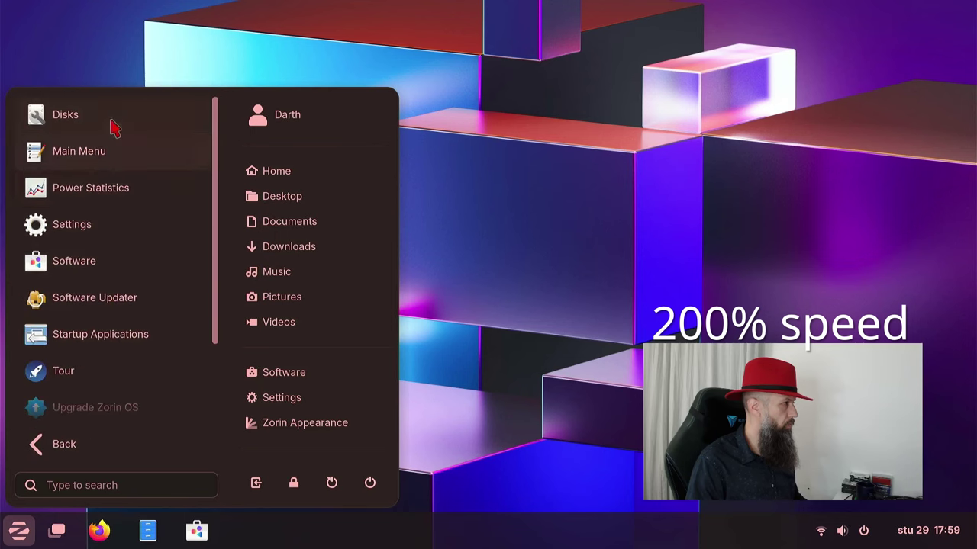
{"action": "scroll", "coordinate": [97, 416], "scroll_direction": "down", "scroll_amount": 2}
{"action": "scroll", "coordinate": [97, 416], "scroll_direction": "down", "scroll_amount": 1}
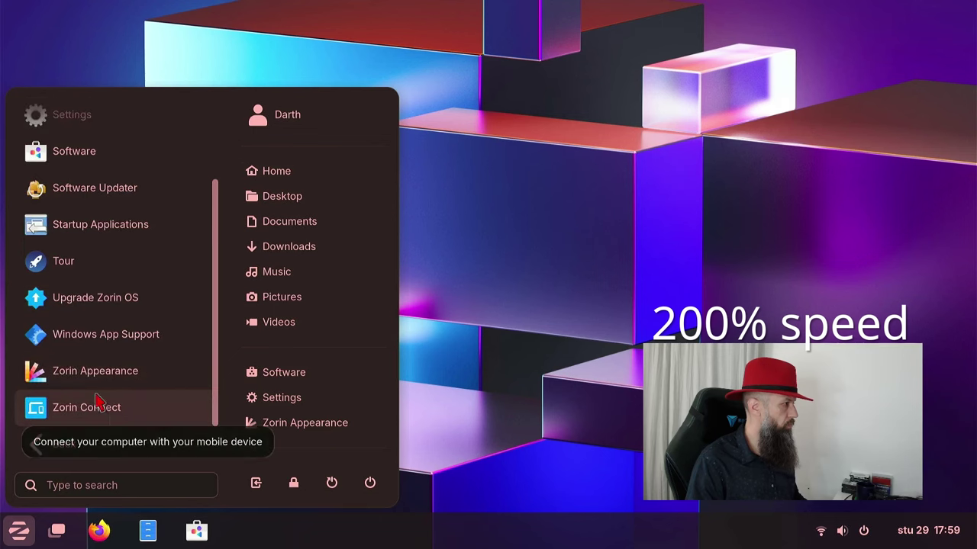
Browse the Utilities apps, launch System Monitor to check the CPU, memory and network resource graphs, and close it.
{"action": "left_click", "coordinate": [81, 437]}
{"action": "left_click", "coordinate": [91, 370]}
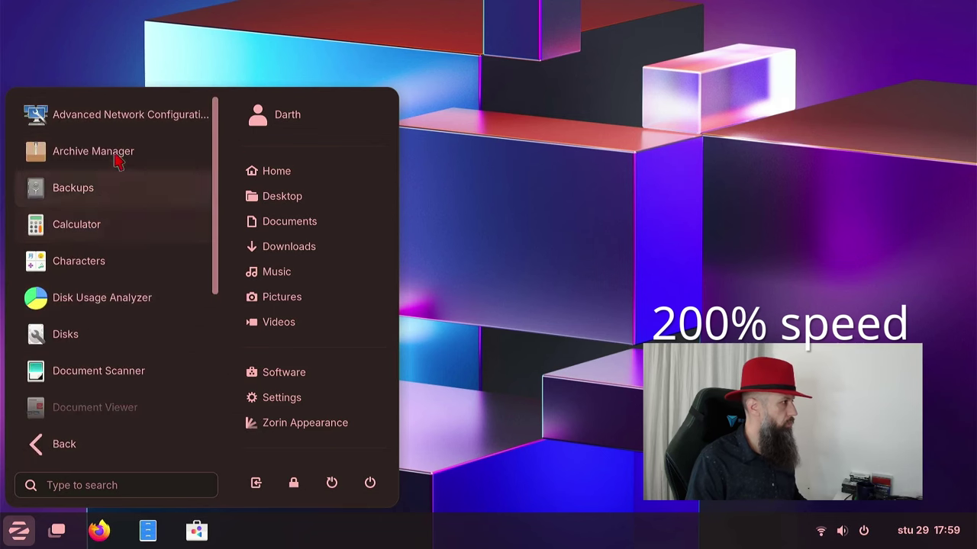
{"action": "scroll", "coordinate": [107, 305], "scroll_direction": "down", "scroll_amount": 5}
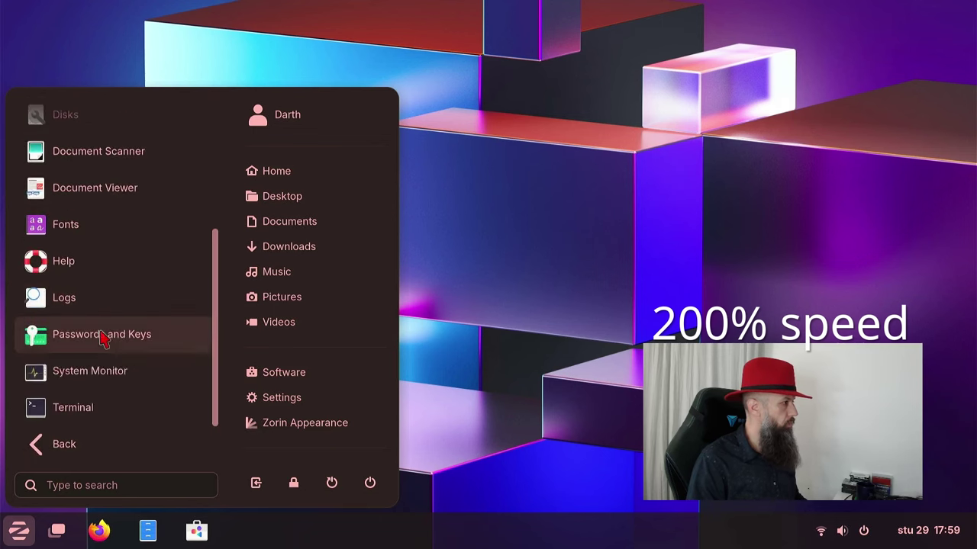
{"action": "left_click", "coordinate": [103, 371]}
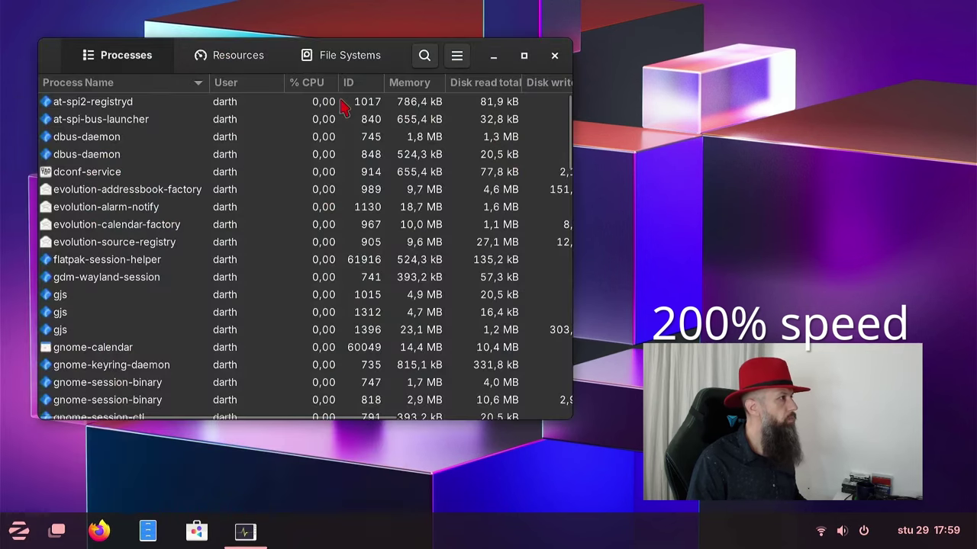
{"action": "left_click", "coordinate": [248, 64]}
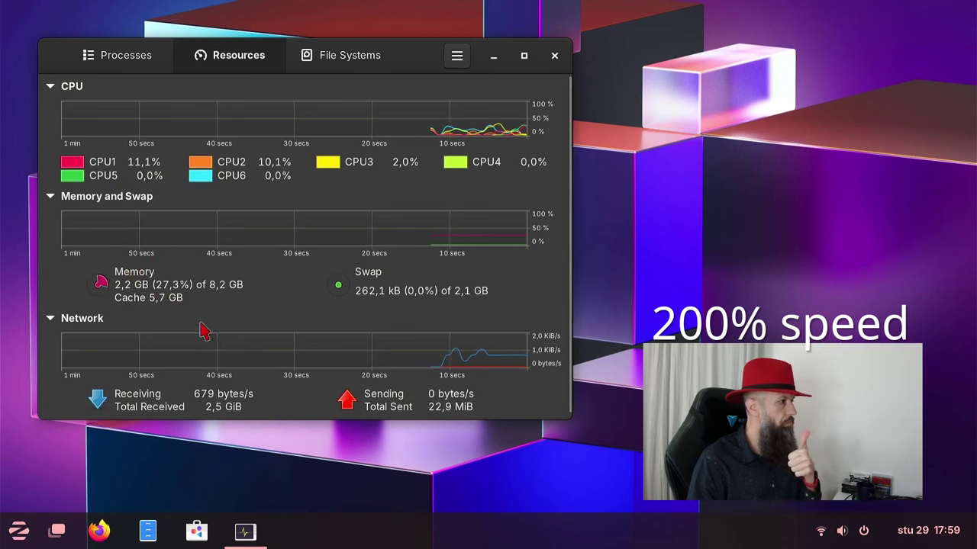
{"action": "left_click", "coordinate": [555, 58]}
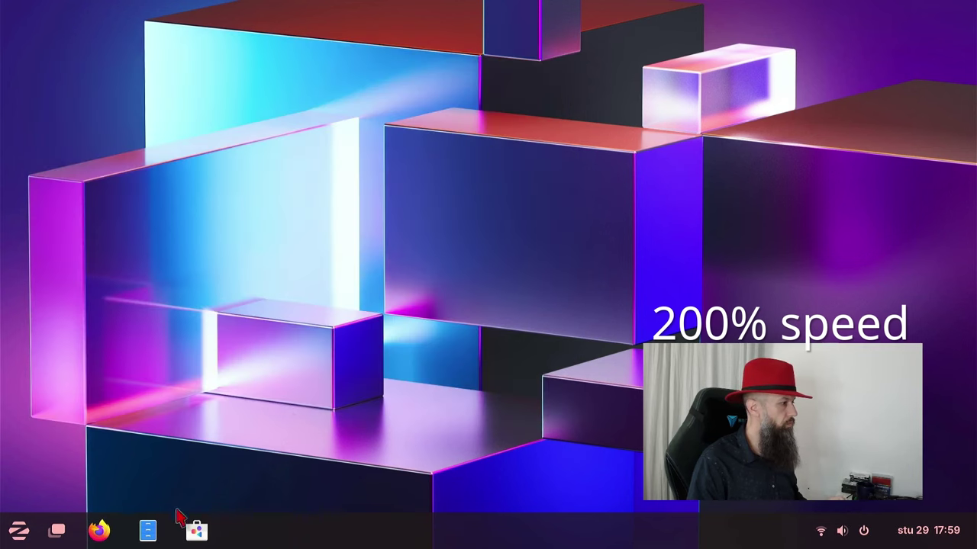
Open the system quick settings for a brief check and close them.
{"action": "left_click", "coordinate": [828, 538]}
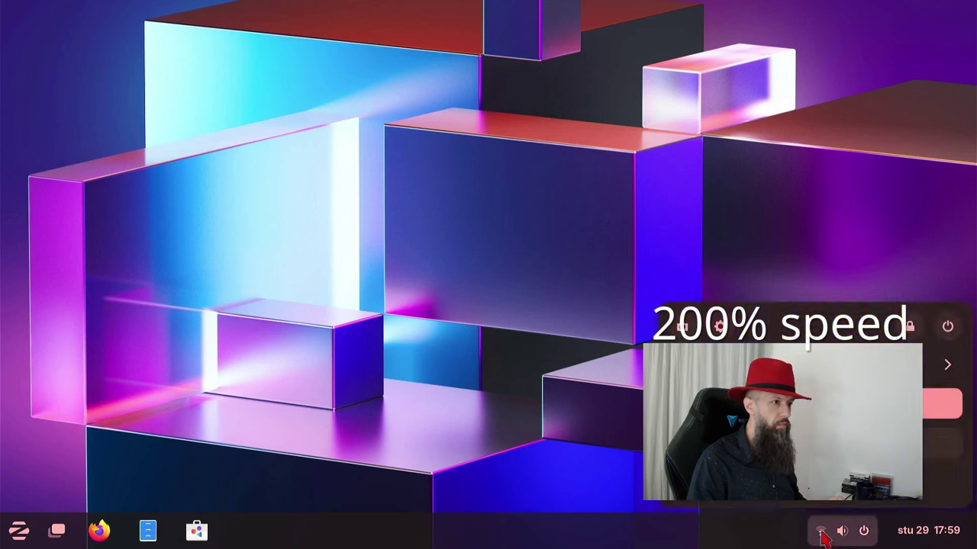
{"action": "left_click", "coordinate": [822, 538]}
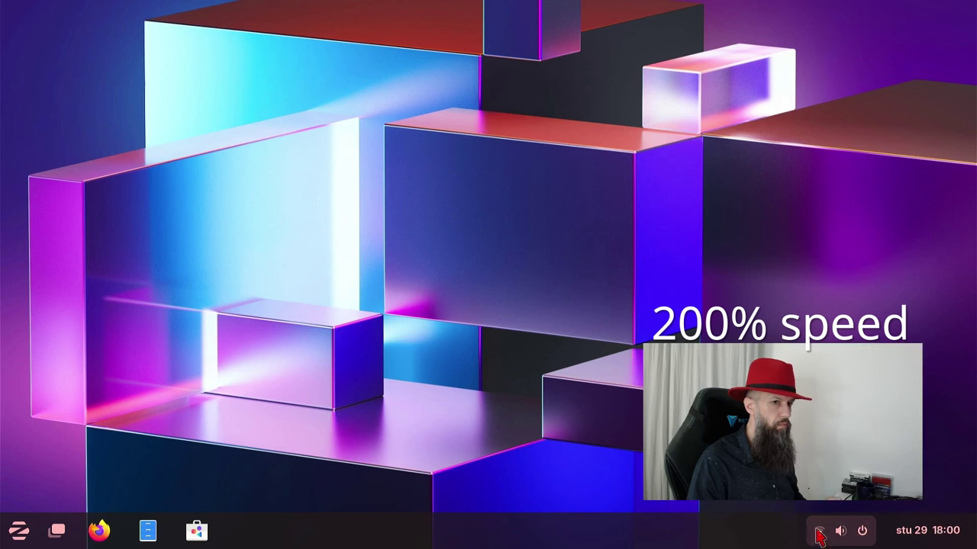
Open a terminal and run uname -a to check the kernel version.
{"action": "left_click", "coordinate": [21, 536]}
{"action": "type", "text": "ter"}
{"action": "key", "text": "Return"}
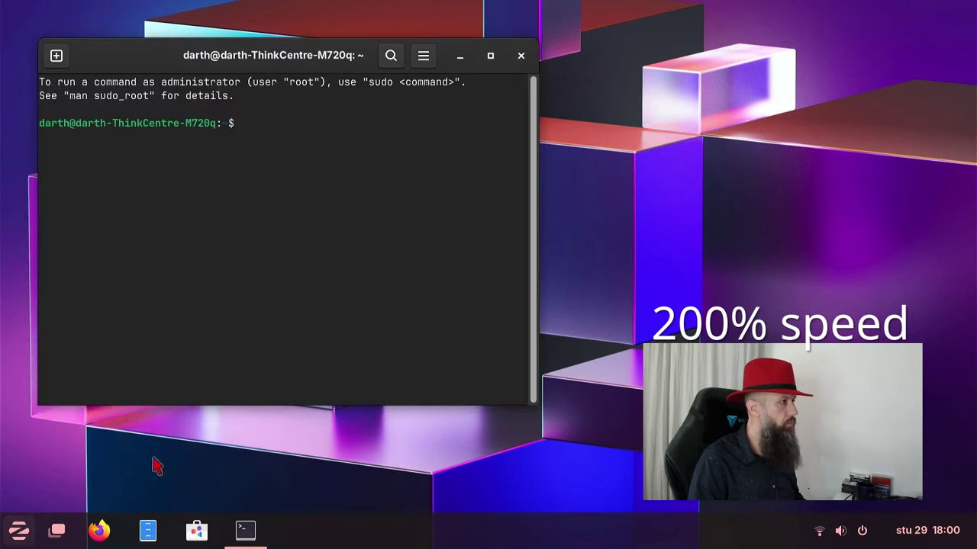
{"action": "type", "text": "uname -a"}
{"action": "key", "text": "Return"}
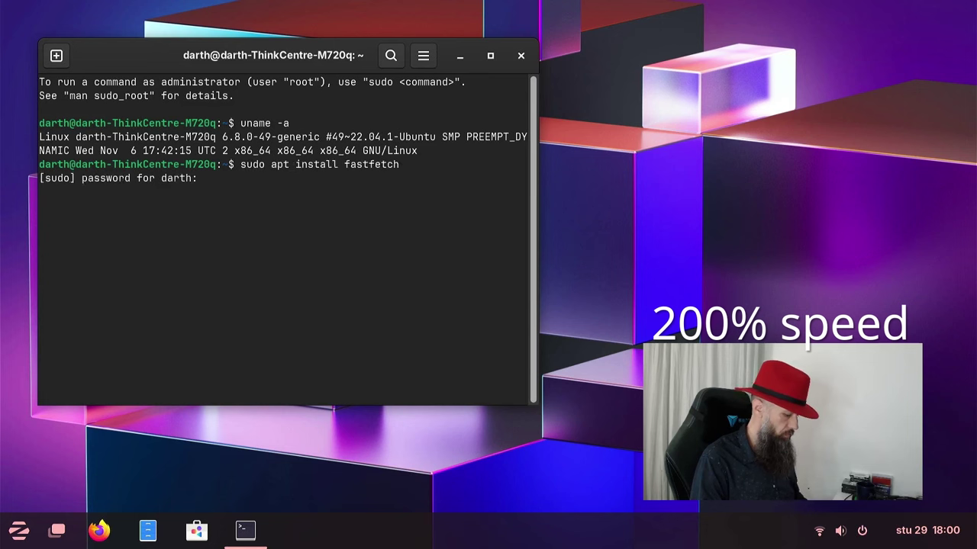
Try to install fastfetch with sudo apt, entering the account password, and install neofetch with its additional packages.
{"action": "key", "text": "Return"}
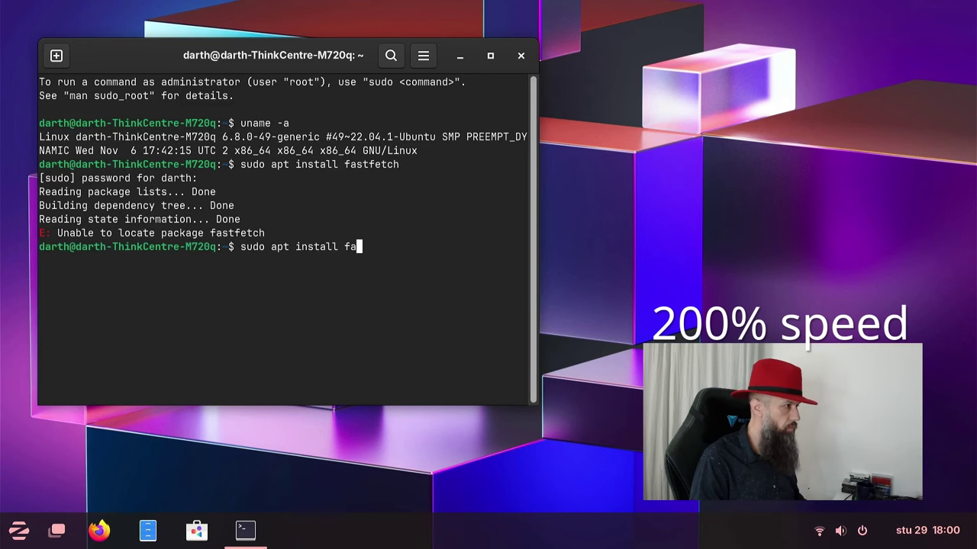
{"action": "type", "text": "sudo apt install neofetch"}
{"action": "key", "text": "Return"}
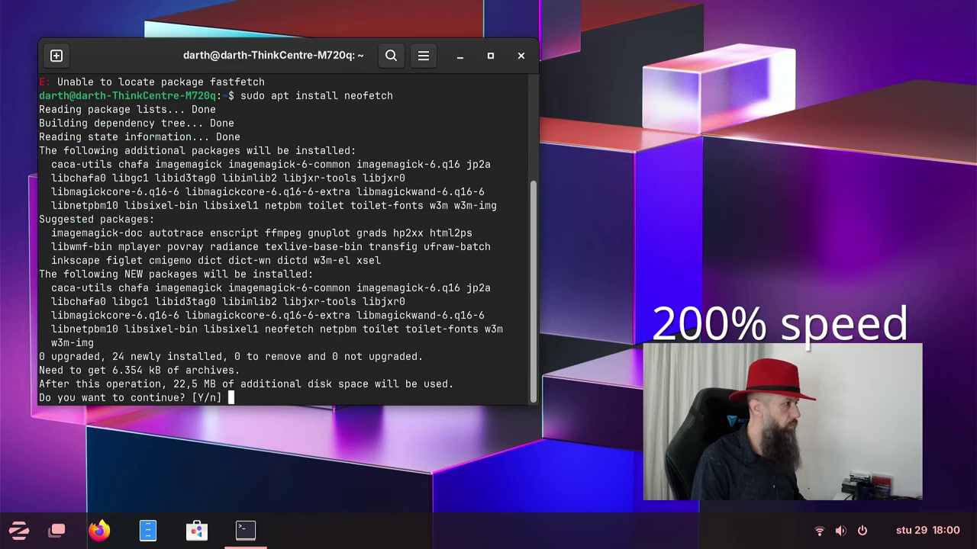
{"action": "key", "text": "Return"}
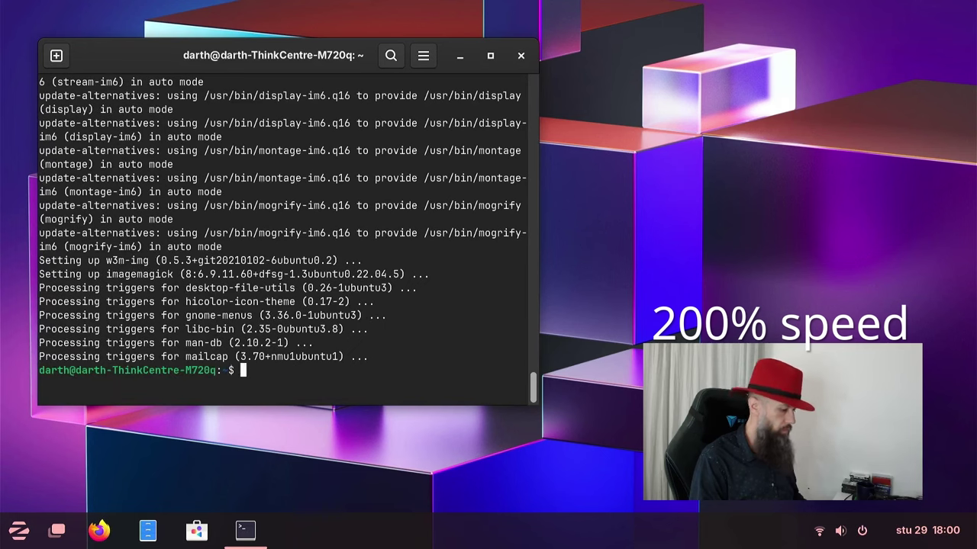
Run neofetch to display the system information.
{"action": "type", "text": "neofetch"}
{"action": "key", "text": "Return"}
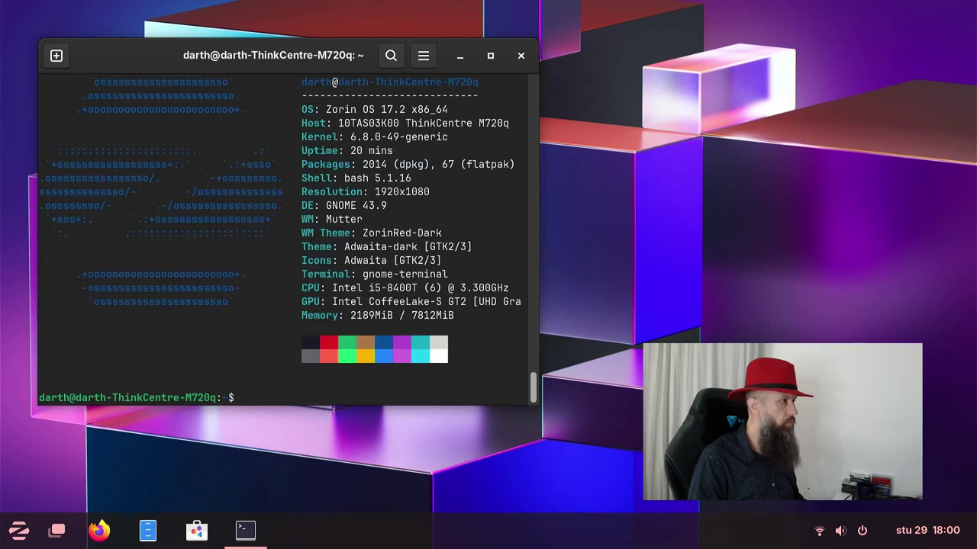